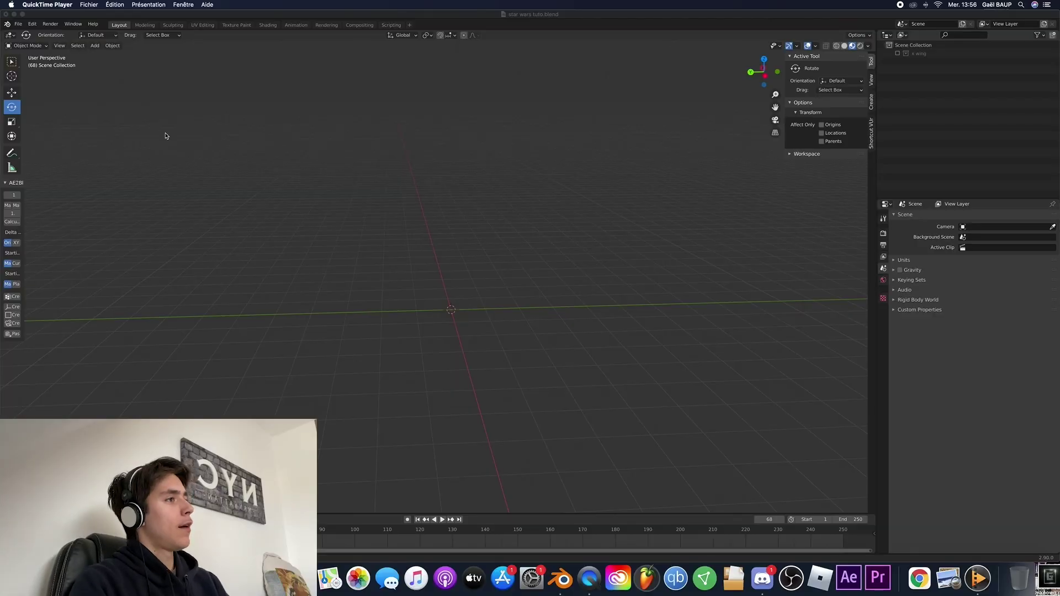
# - Enable the x wing collection to view the ship from several angles, and exclude it again
pyautogui.click(898, 54)
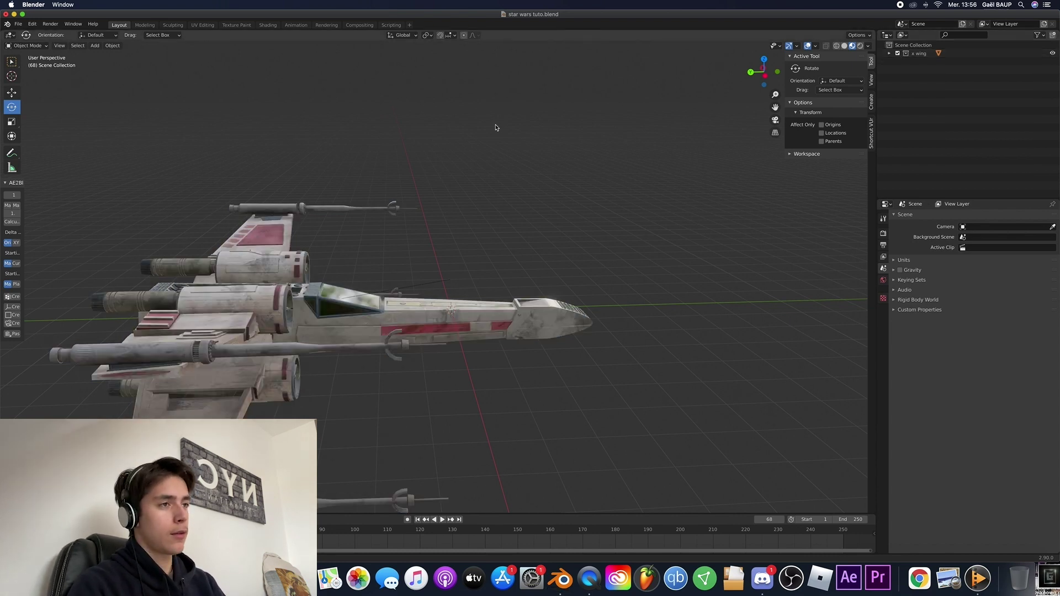
pyautogui.hscroll(5, 530, 203)
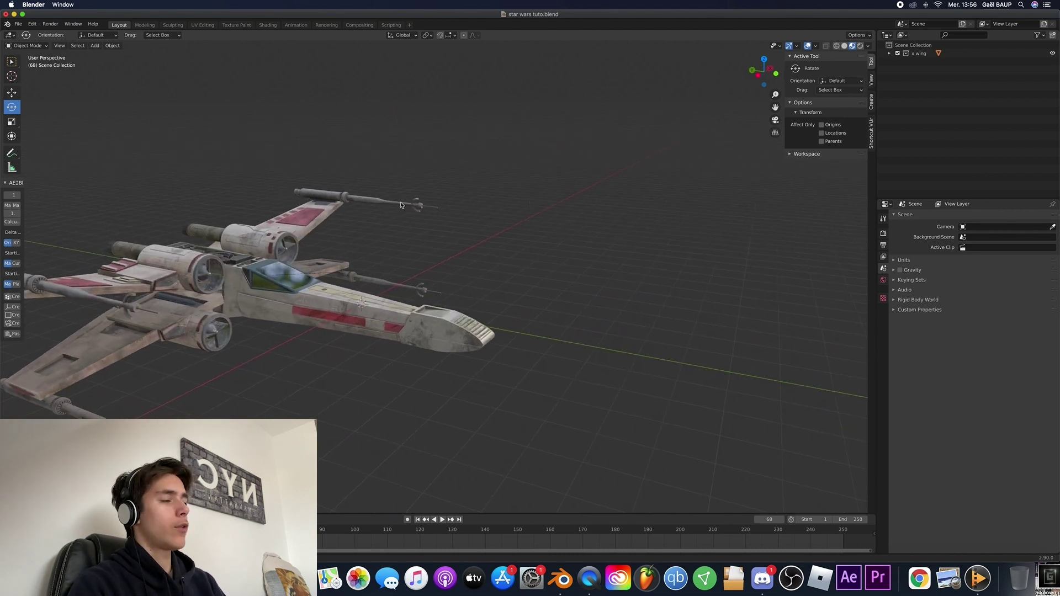
pyautogui.hscroll(-5, 402, 202)
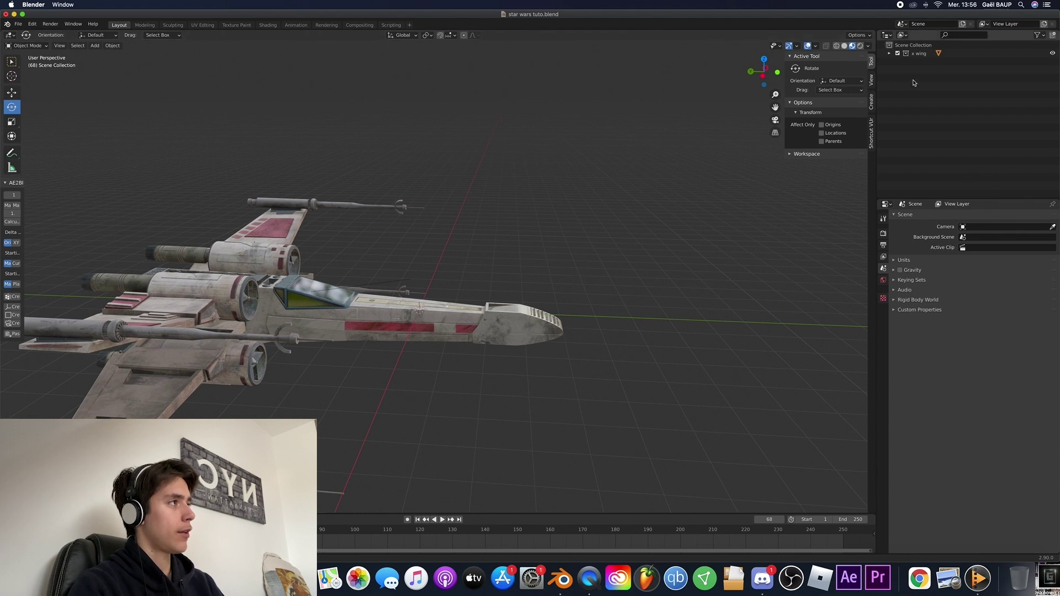
pyautogui.click(898, 54)
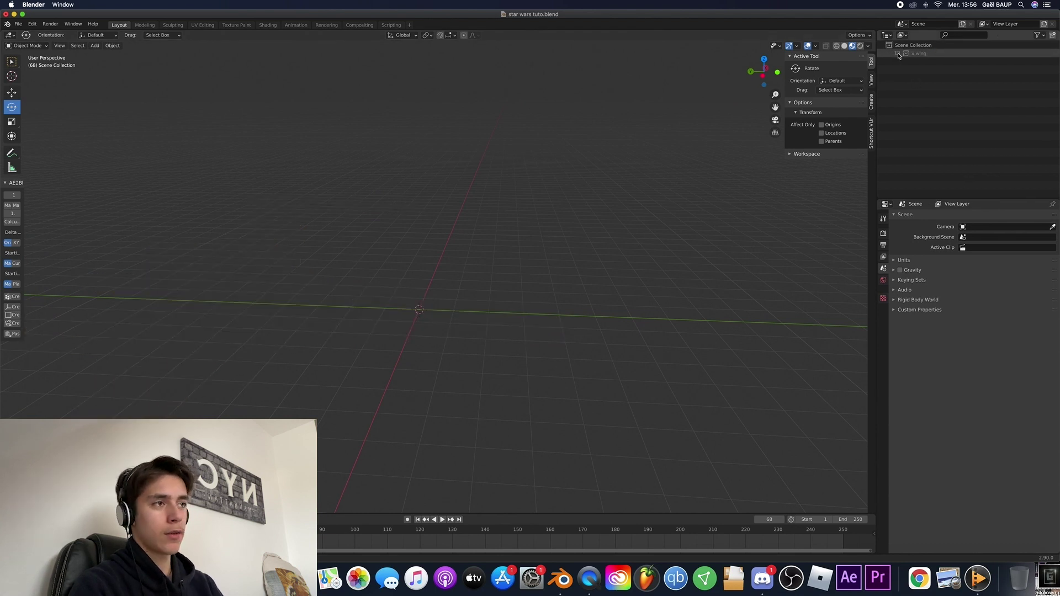
# - Add a plane mesh at the origin and rotate it 90° about the X axis
pyautogui.moveTo(600, 142); pyautogui.dragTo(442, 135, button='middle')
pyautogui.click(95, 45)
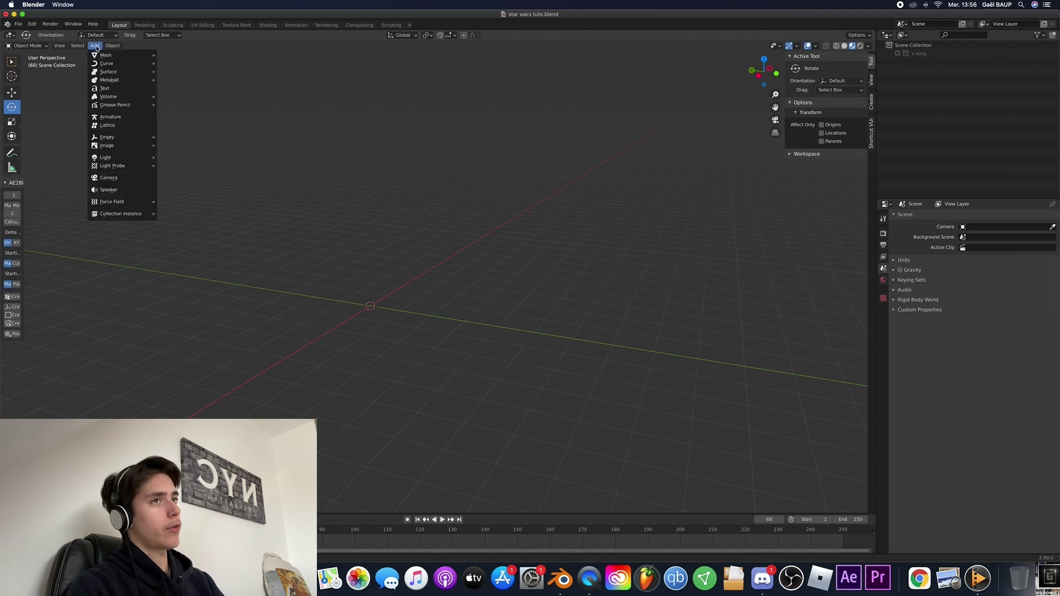
pyautogui.moveTo(124, 55)
pyautogui.click(175, 56)
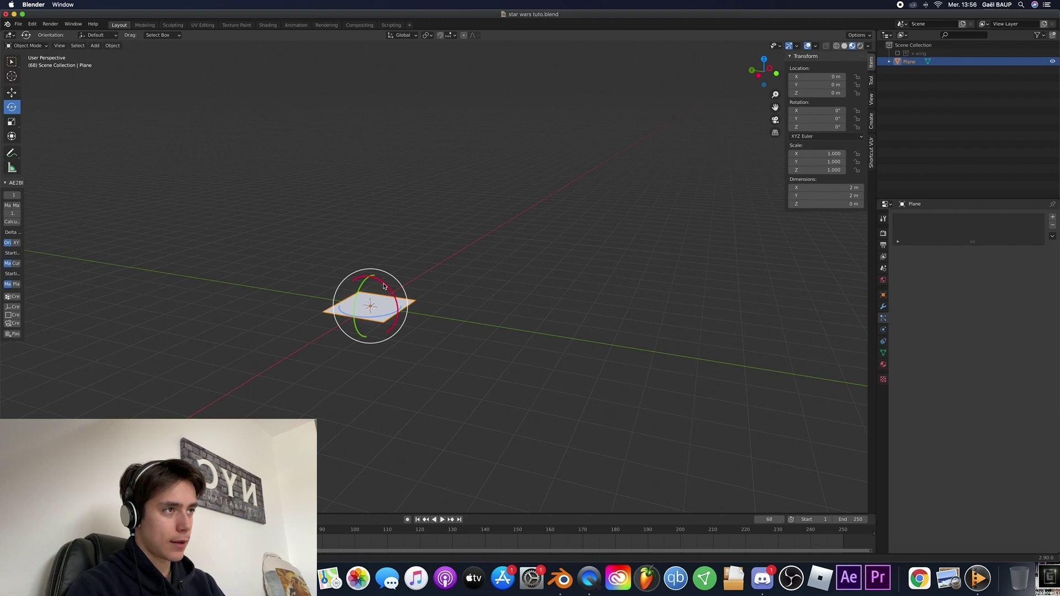
pyautogui.moveTo(384, 285); pyautogui.dragTo(386, 326)
pyautogui.moveTo(386, 326); pyautogui.dragTo(398, 291, button='middle')
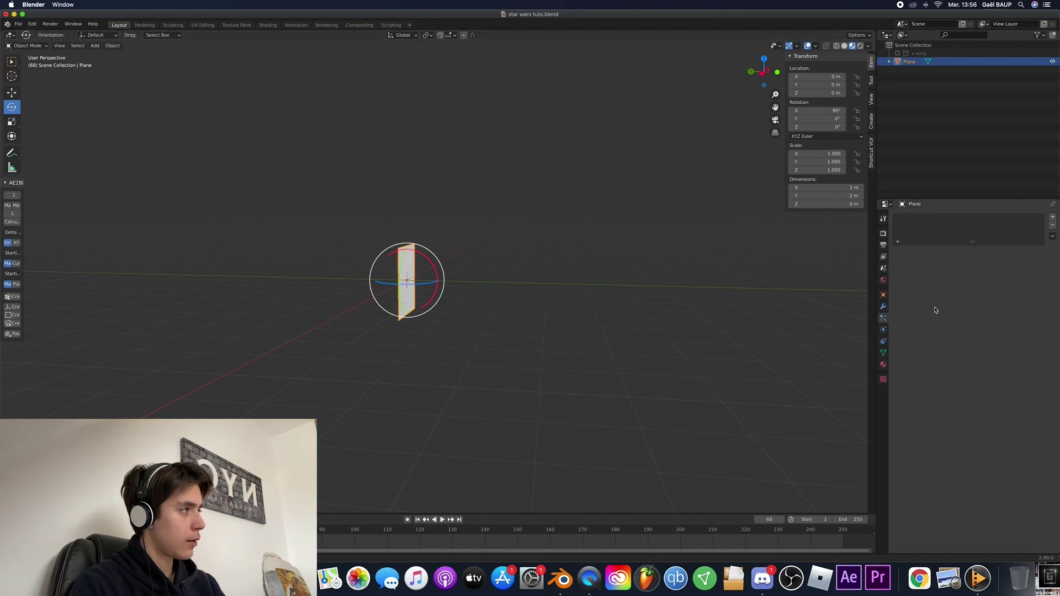
# - Add an emitter particle system to the plane and set its particle number to 100
pyautogui.click(1053, 217)
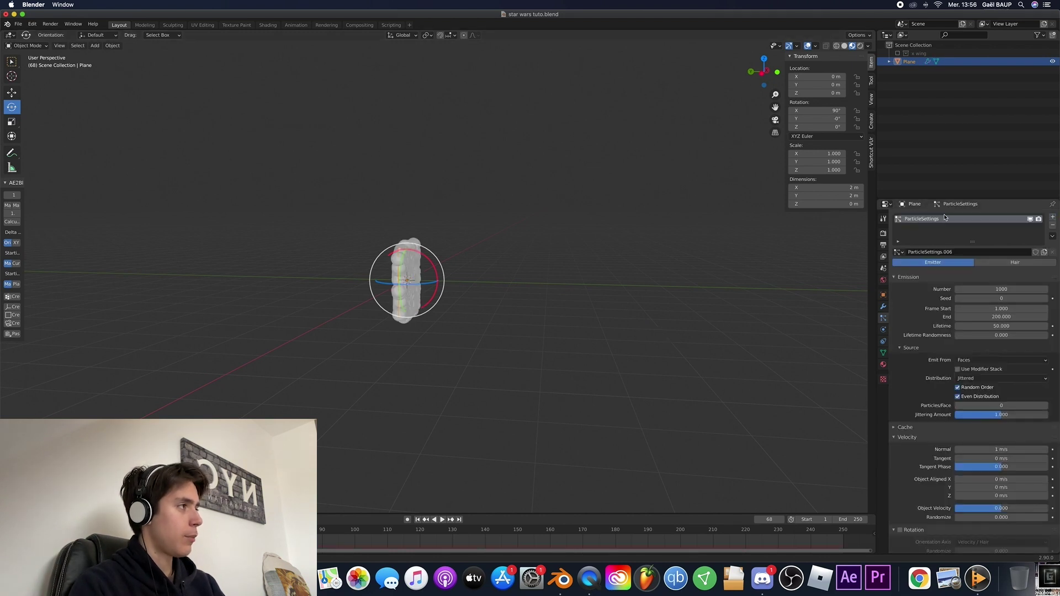
pyautogui.click(992, 290)
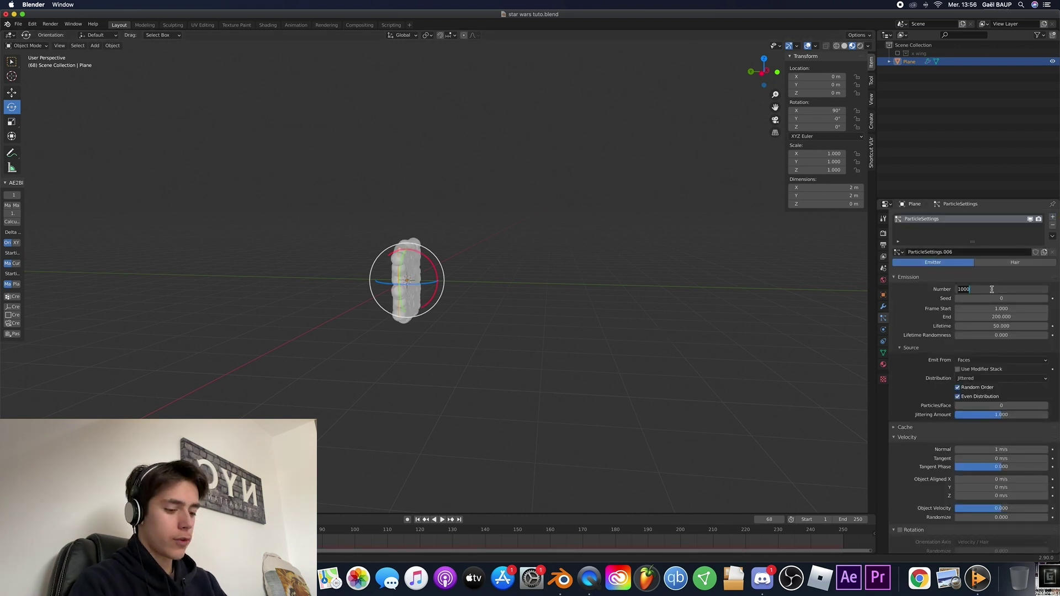
pyautogui.press('Return')
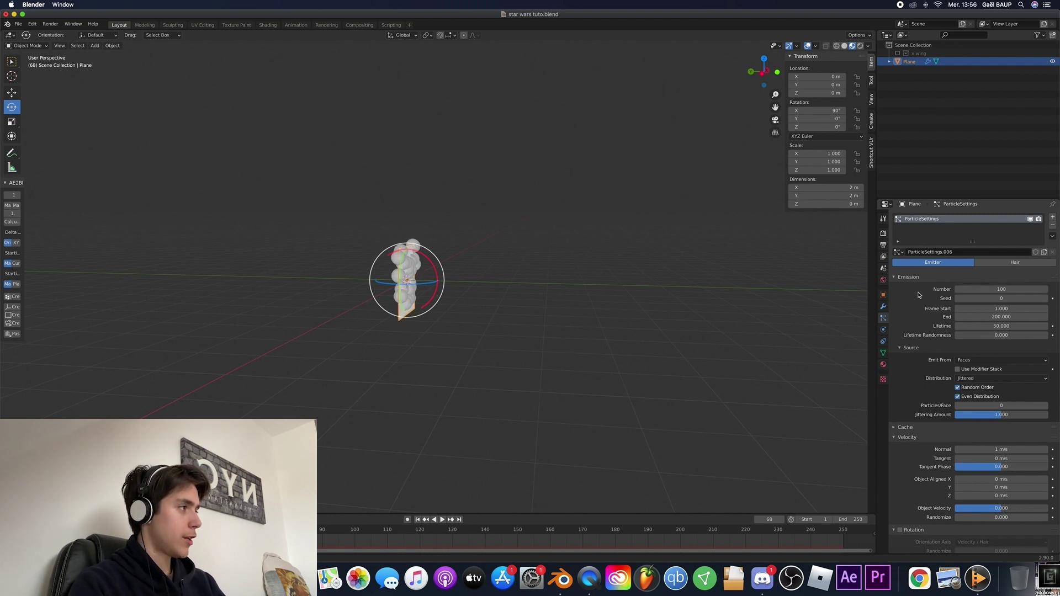
# - Set the emission source to 1 particle per face and the normal velocity to 30 m/s
pyautogui.scroll(-2, 933, 366)
pyautogui.click(978, 358)
pyautogui.write('1')
pyautogui.press('Return')
pyautogui.scroll(-2, 937, 344)
pyautogui.click(1014, 346)
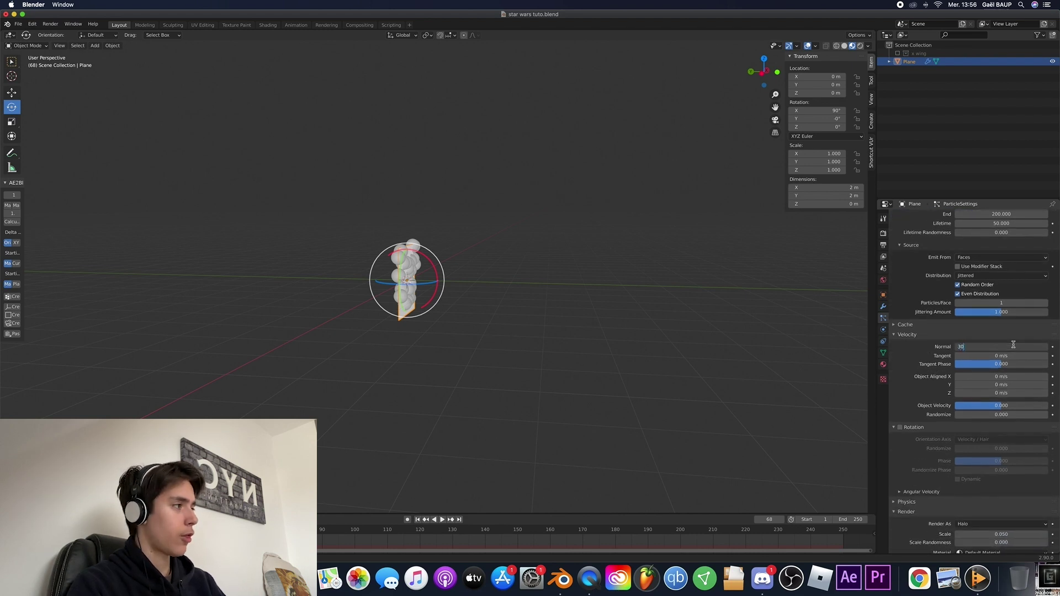
# - Check the scene's gravity setting, play the particle emission from the first frame while viewing it around the plane, and return to the start
pyautogui.click(884, 269)
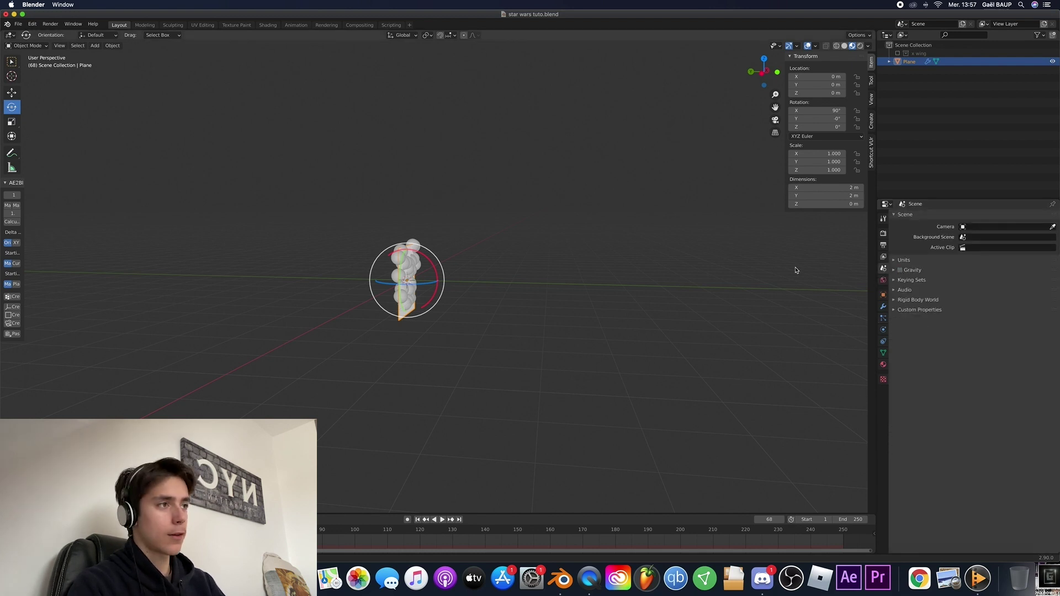
pyautogui.hscroll(3, 702, 261)
pyautogui.hscroll(-4, 702, 260)
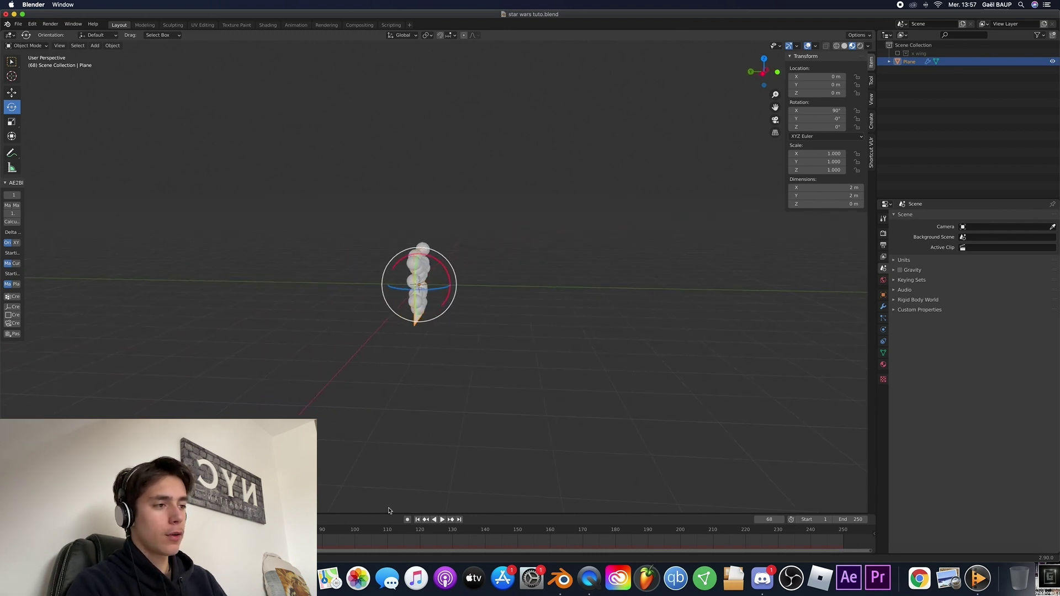
pyautogui.click(417, 520)
pyautogui.hscroll(4, 660, 300)
pyautogui.press('space')
pyautogui.hscroll(3, 660, 301)
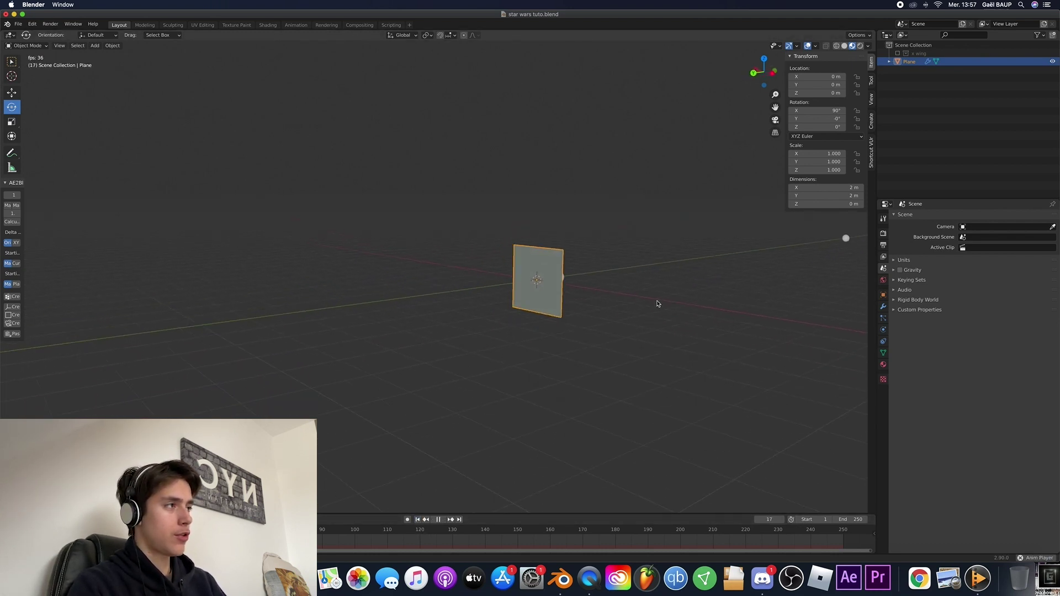
pyautogui.hscroll(-3, 658, 302)
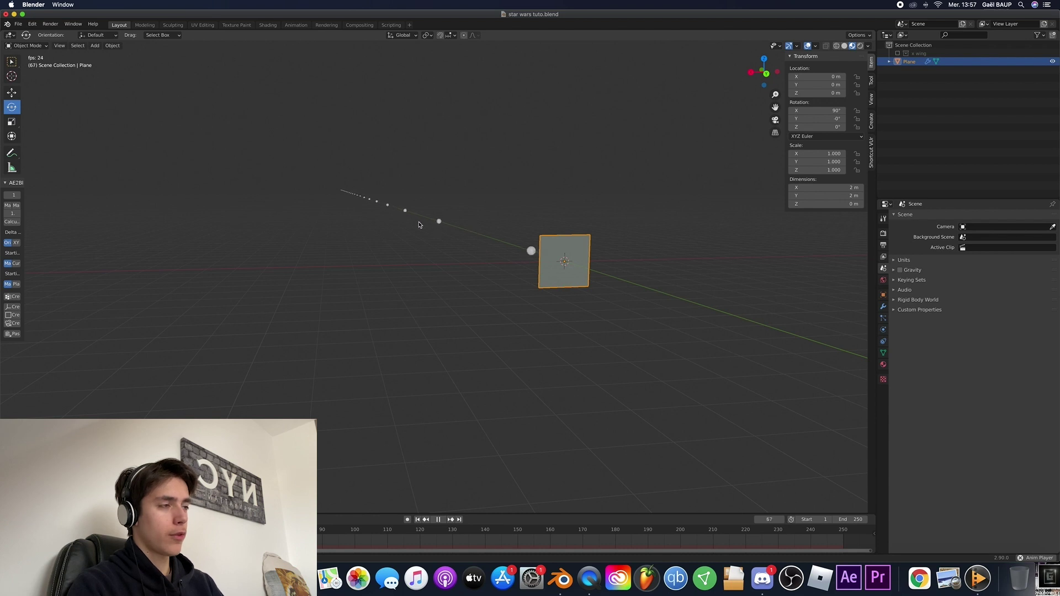
pyautogui.hscroll(-12, 591, 265)
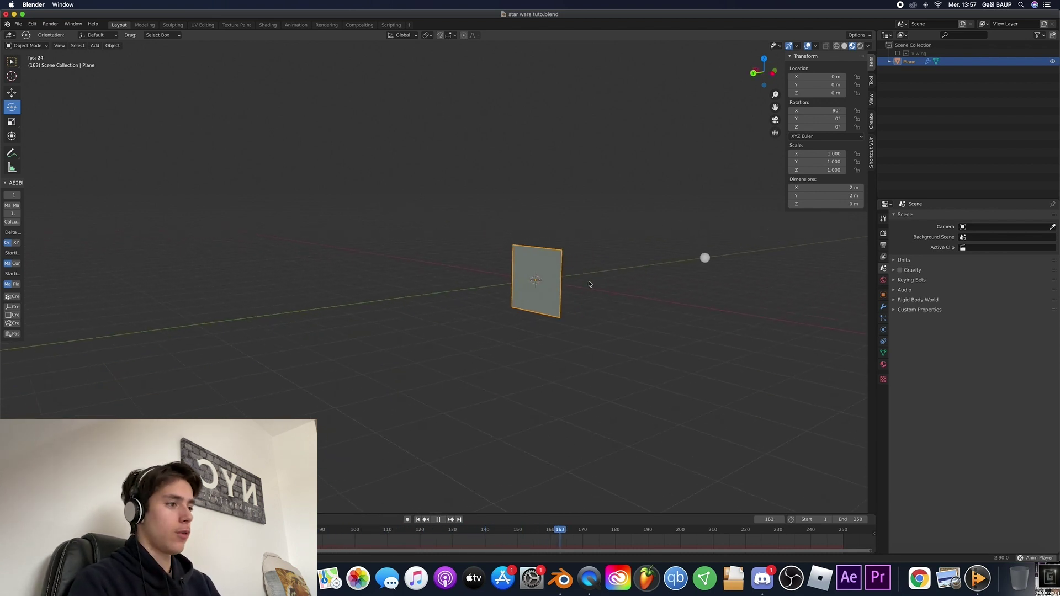
pyautogui.press('space')
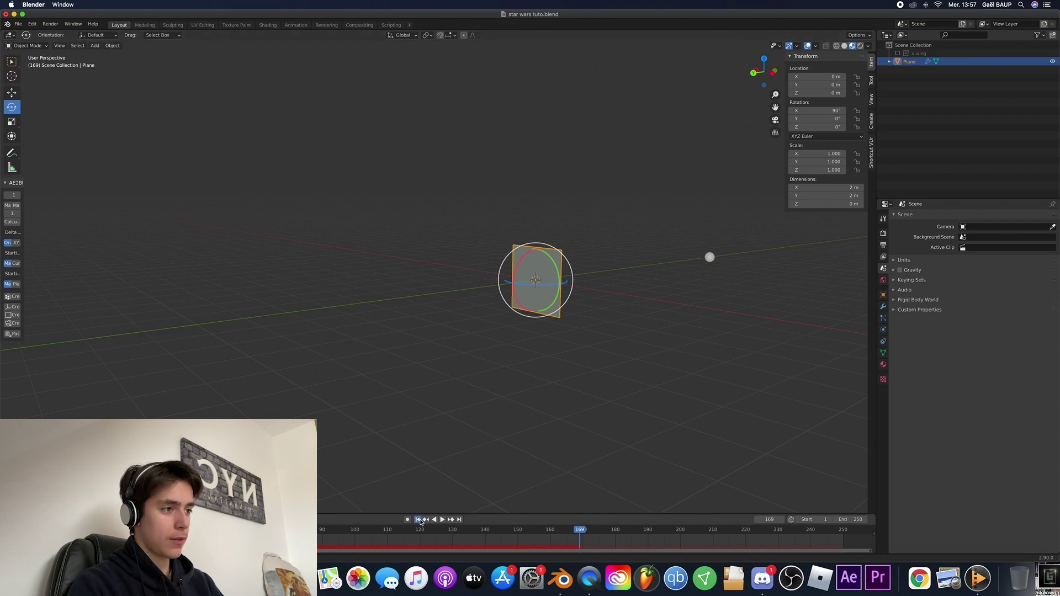
pyautogui.click(418, 520)
# - Add a cylinder mesh at the origin and scale it down uniformly to about 0.062
pyautogui.hscroll(-6, 513, 461)
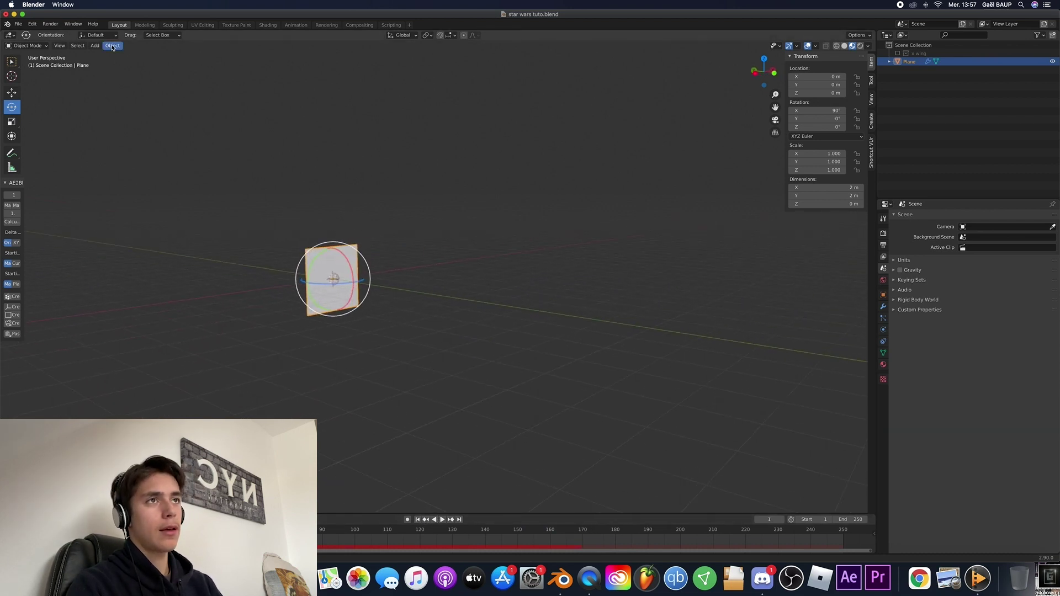
pyautogui.click(95, 46)
pyautogui.click(96, 46)
pyautogui.click(97, 47)
pyautogui.moveTo(105, 55)
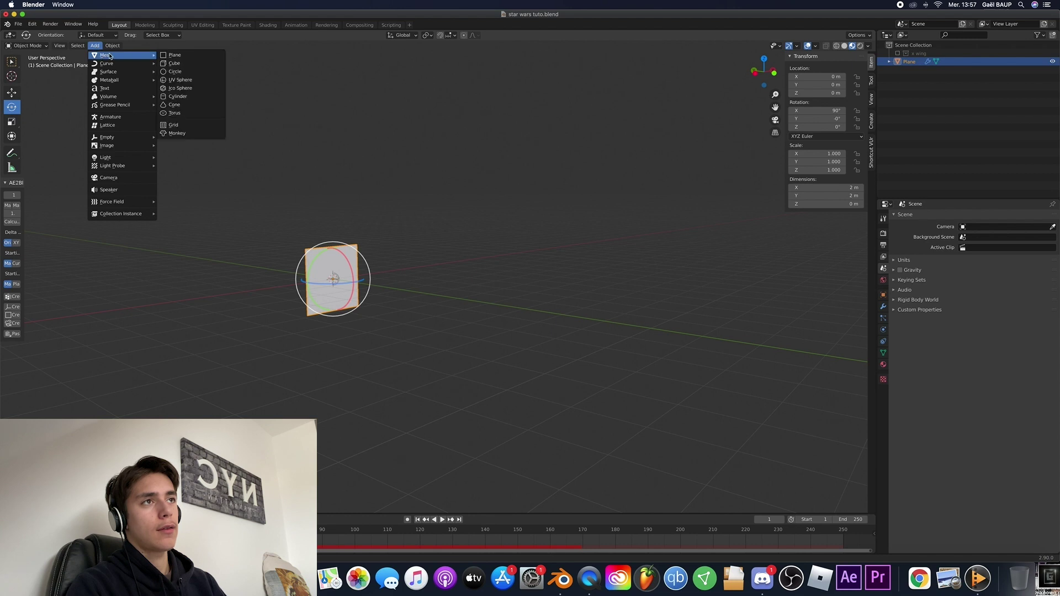
pyautogui.click(178, 96)
pyautogui.press('s')
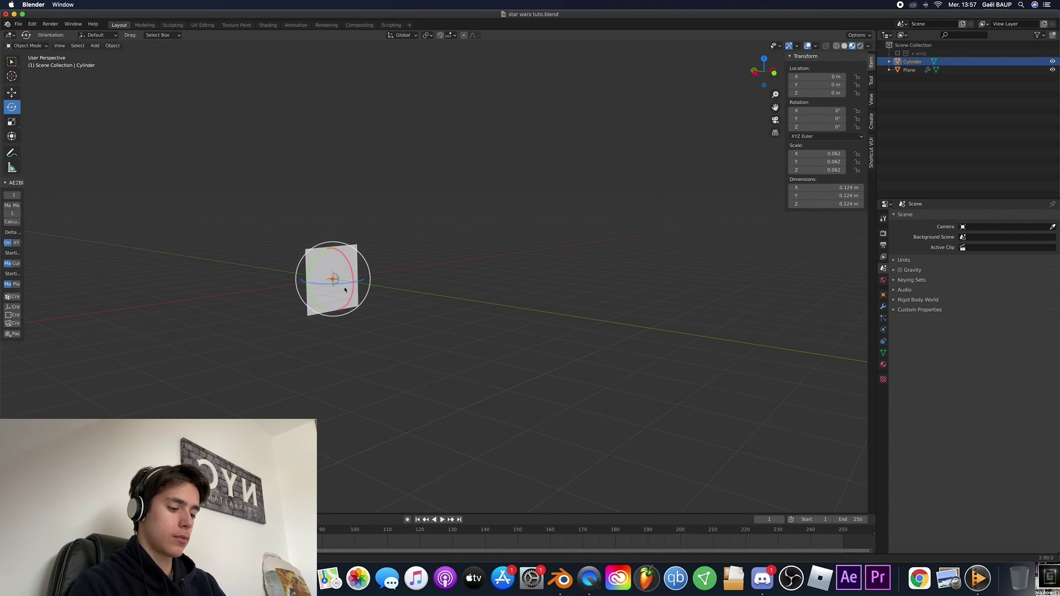
# - Stretch the cylinder along the Z axis to a length of about 3.52 m
pyautogui.press('z')
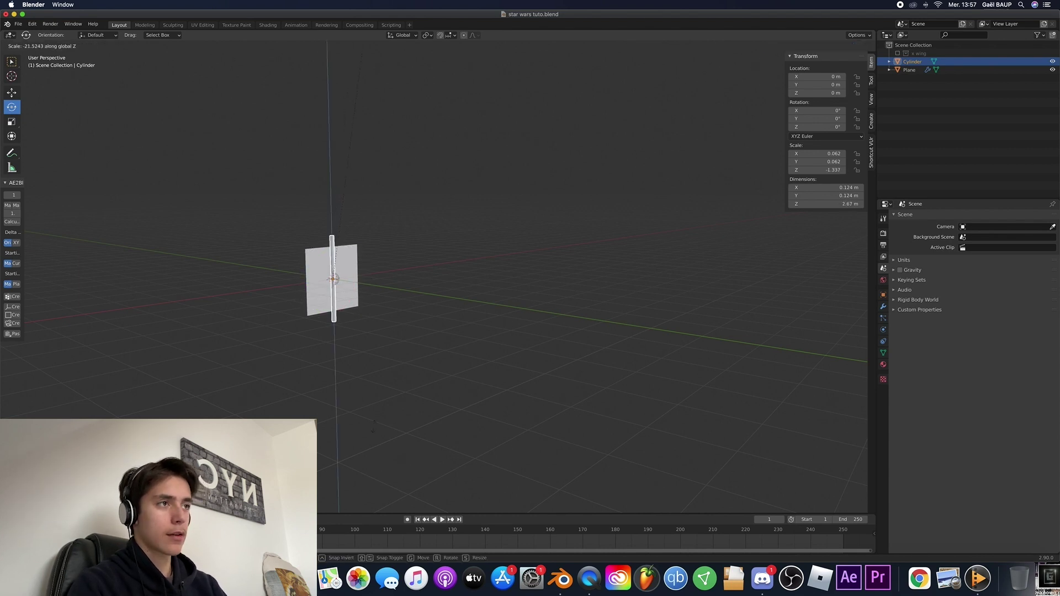
pyautogui.click(382, 361)
pyautogui.hscroll(-5, 383, 360)
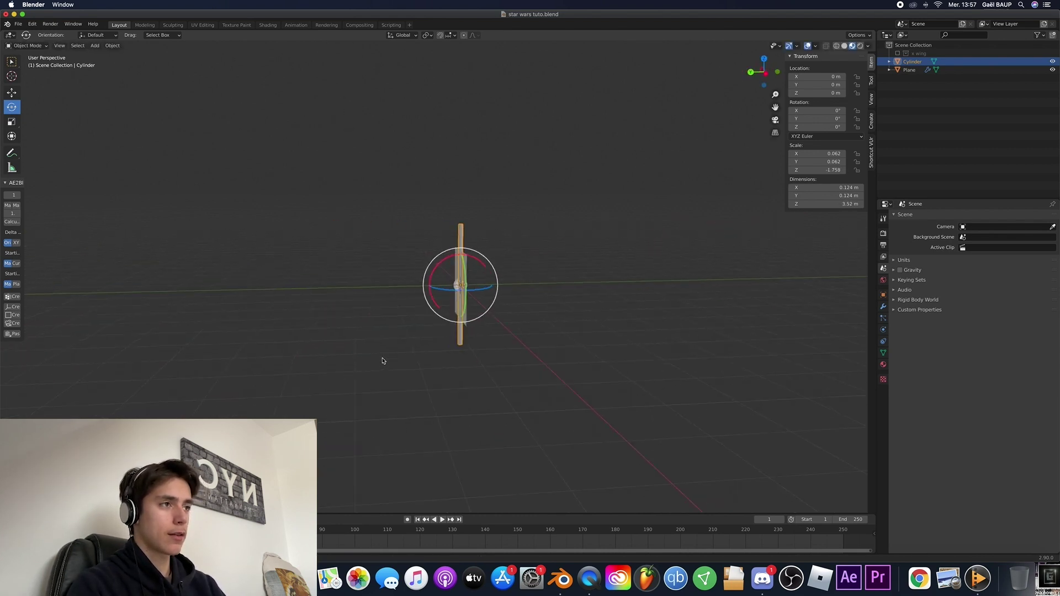
pyautogui.hscroll(4, 383, 360)
pyautogui.hscroll(-4, 383, 361)
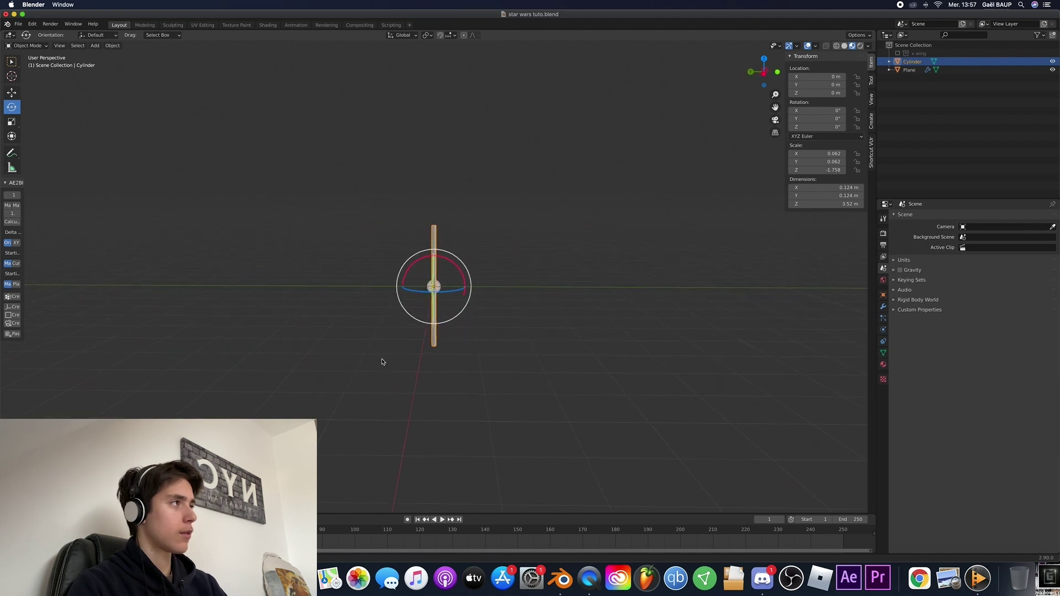
# - Create a new collection named "blast" and move the cylinder into it
pyautogui.click(1052, 35)
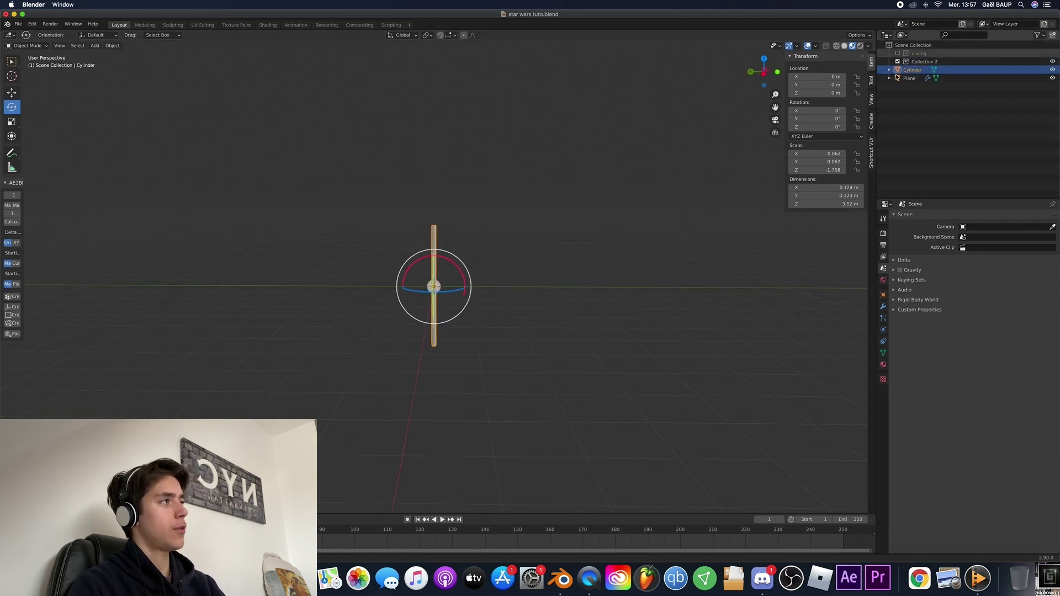
pyautogui.doubleClick(920, 62)
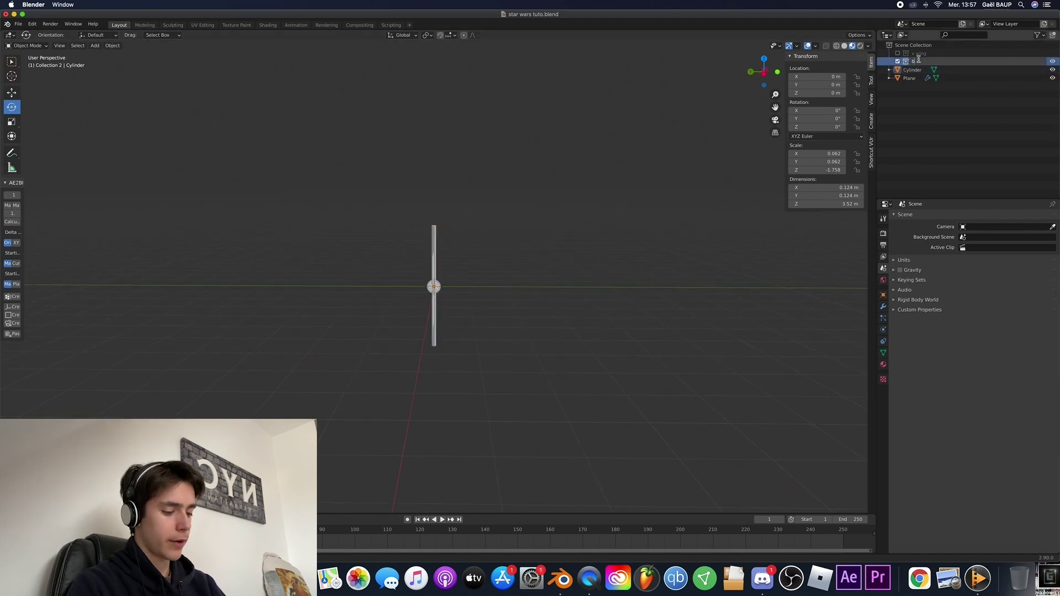
pyautogui.write('blast')
pyautogui.press('Return')
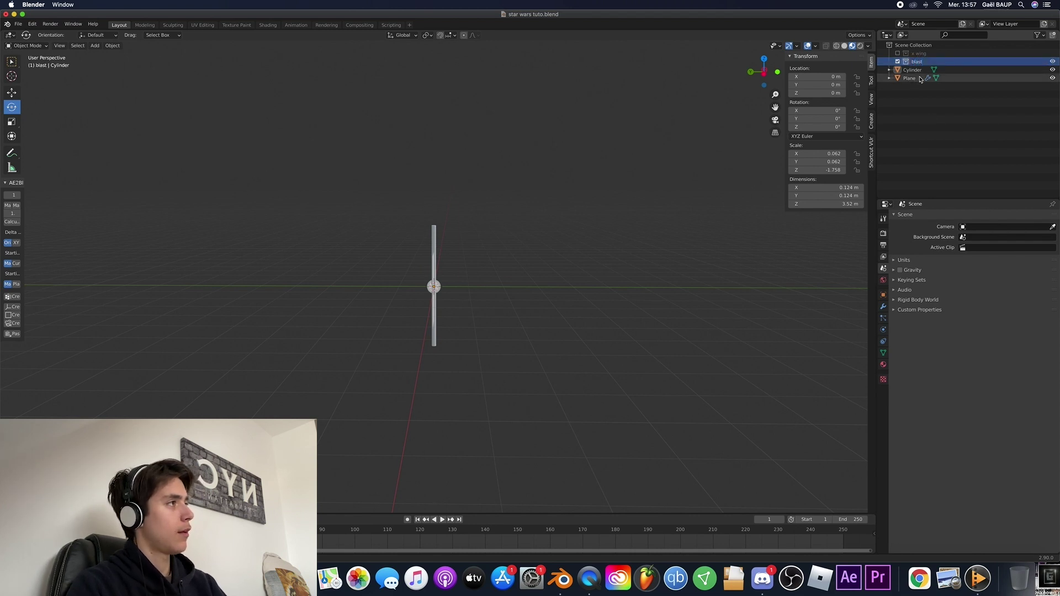
pyautogui.moveTo(912, 70); pyautogui.dragTo(918, 61)
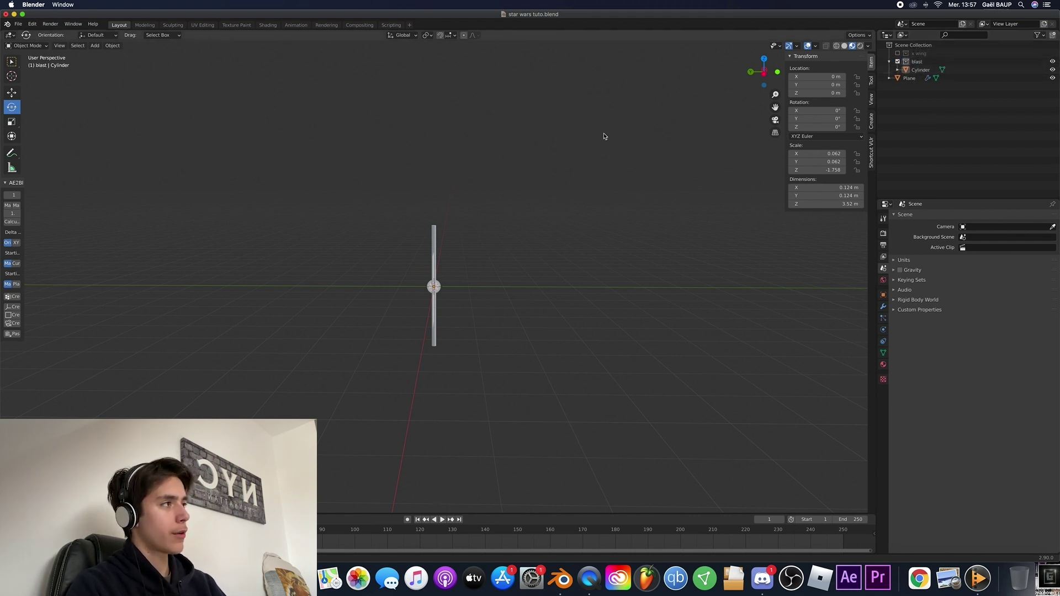
# - Render the plane's particles as a collection, using blast as the instance collection
pyautogui.moveTo(604, 135); pyautogui.dragTo(605, 135, button='middle')
pyautogui.click(497, 264)
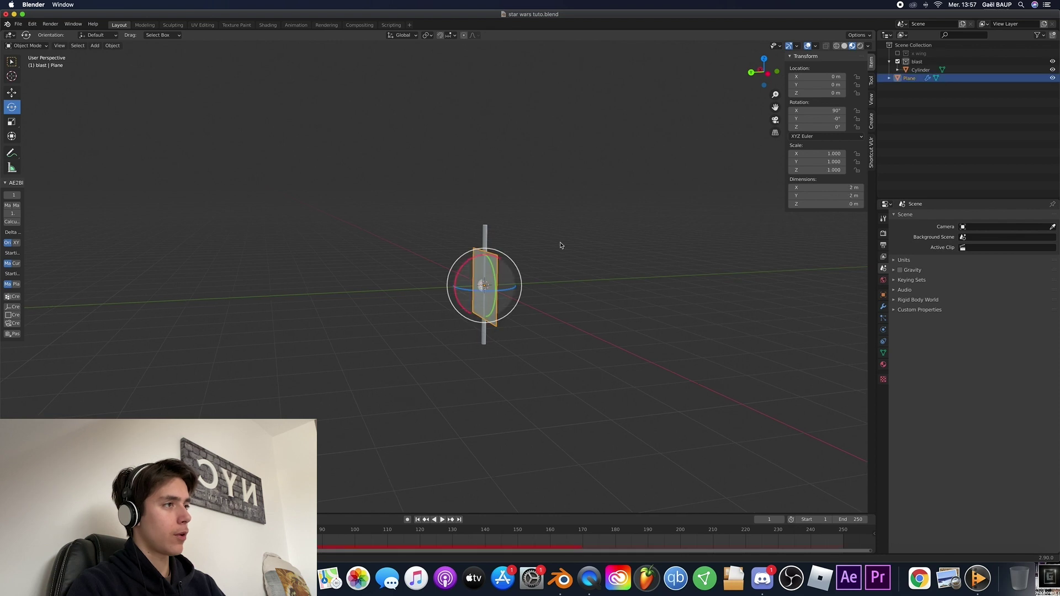
pyautogui.hscroll(-3, 613, 262)
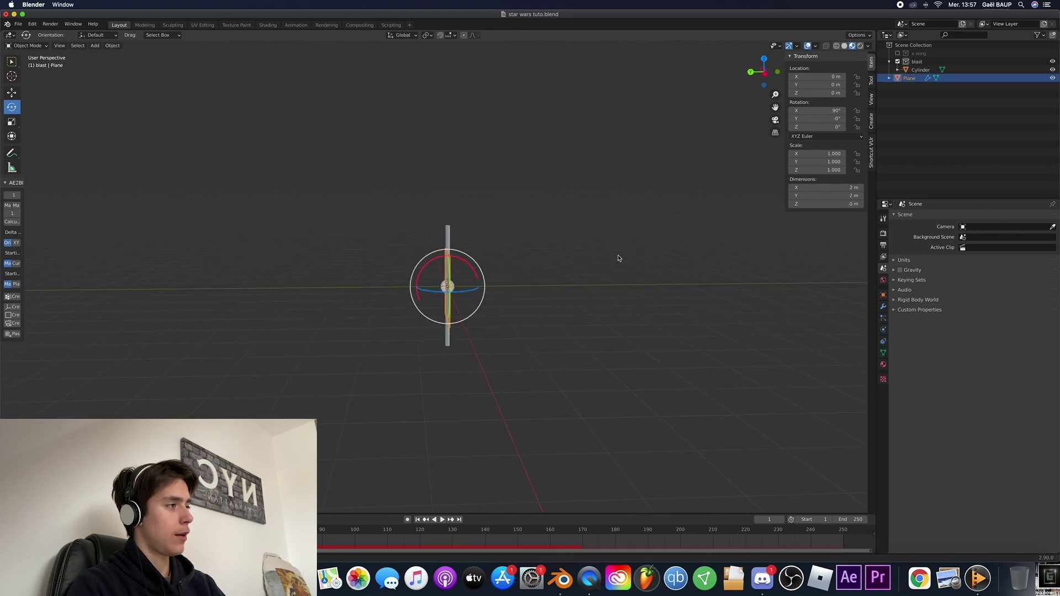
pyautogui.click(884, 319)
pyautogui.scroll(-7, 933, 336)
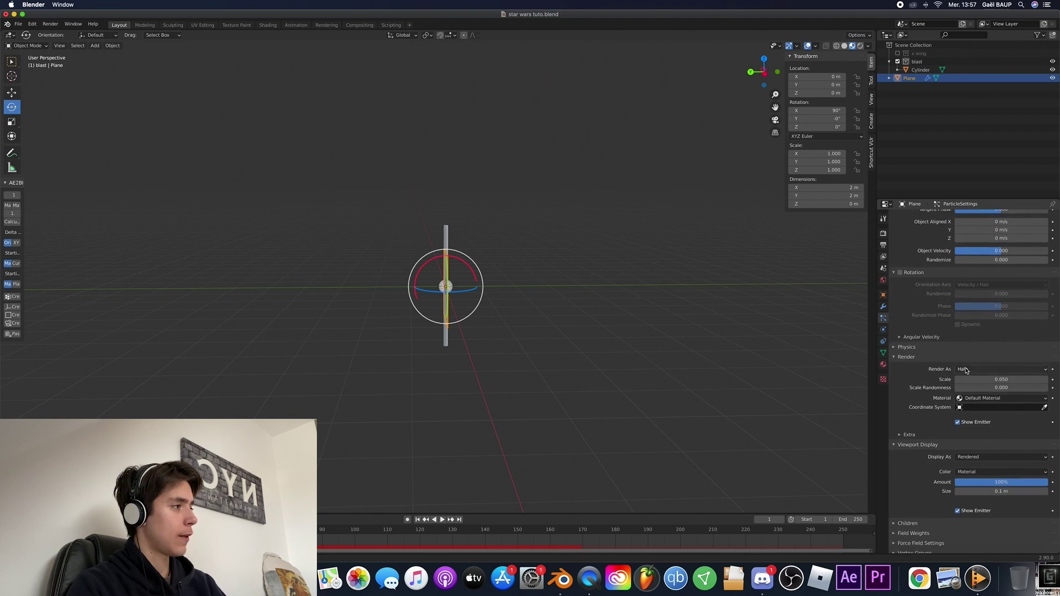
pyautogui.click(968, 370)
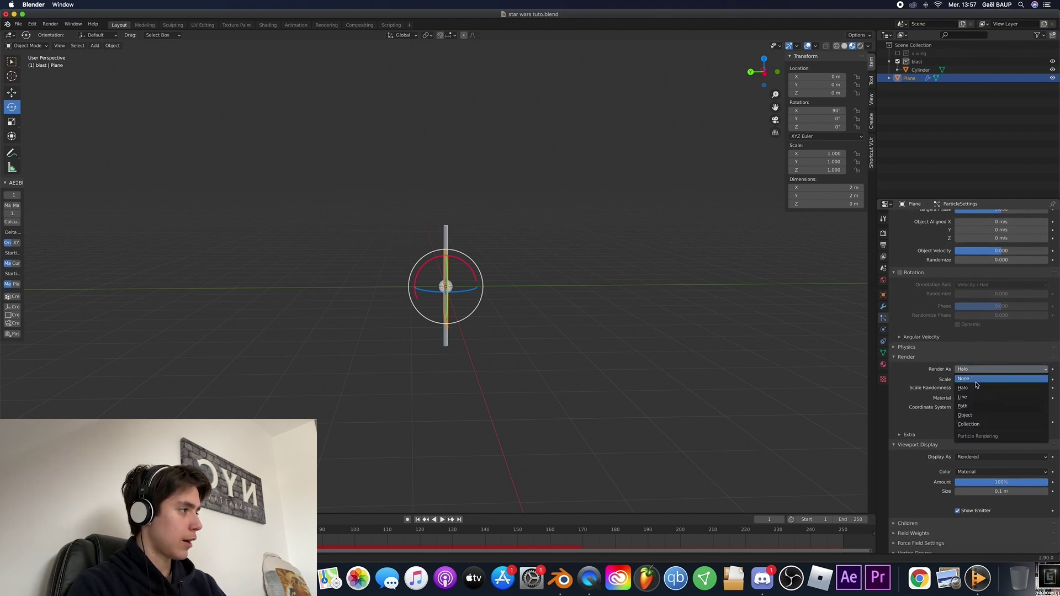
pyautogui.click(969, 424)
pyautogui.click(977, 431)
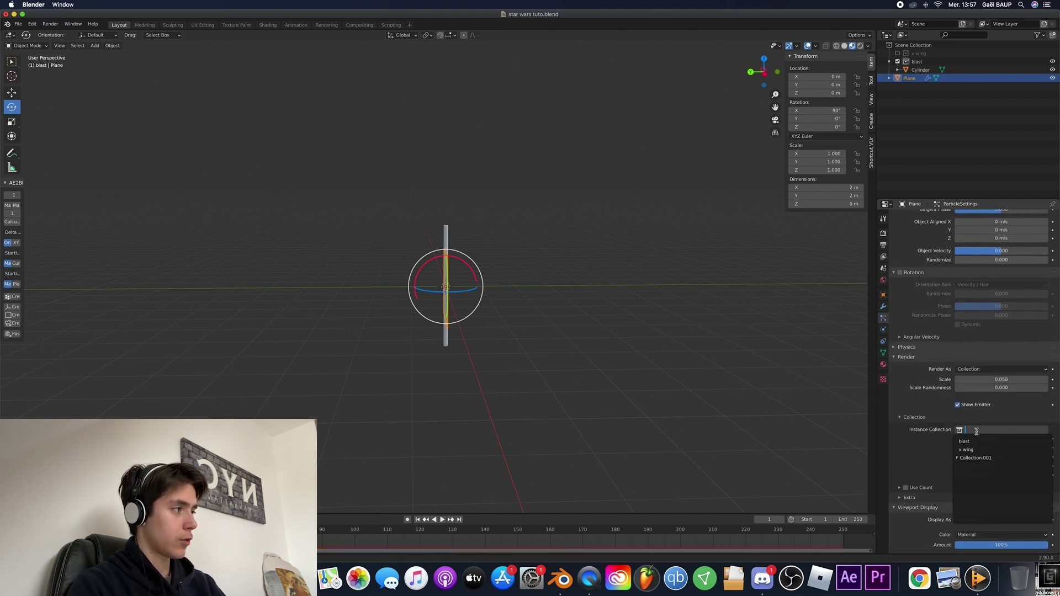
pyautogui.click(979, 440)
# - Instance the whole blast collection on the plane's particles and set their render scale to 1
pyautogui.scroll(-1, 952, 438)
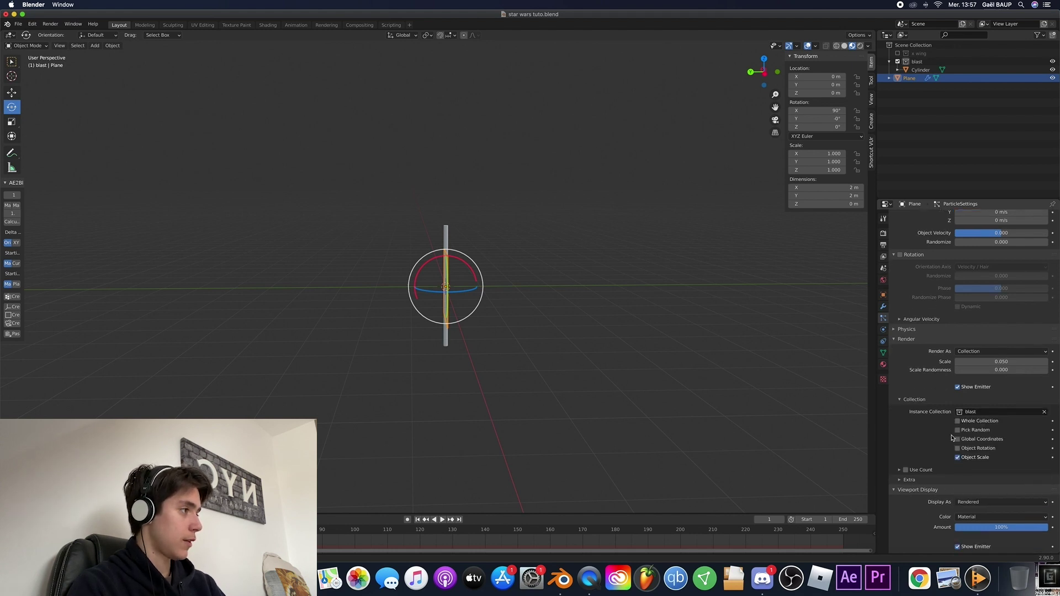
pyautogui.click(958, 421)
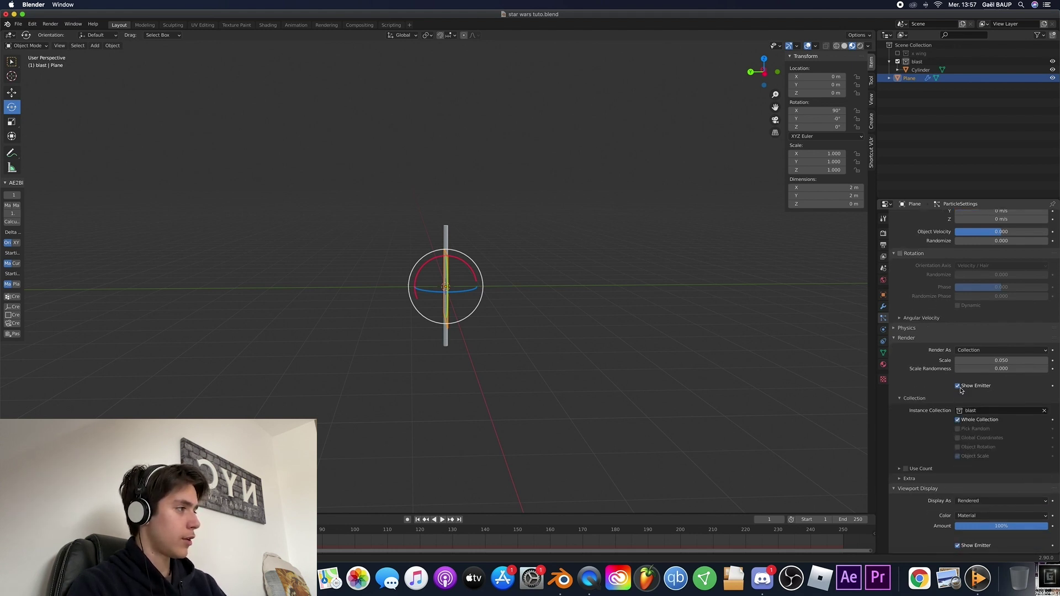
pyautogui.click(974, 362)
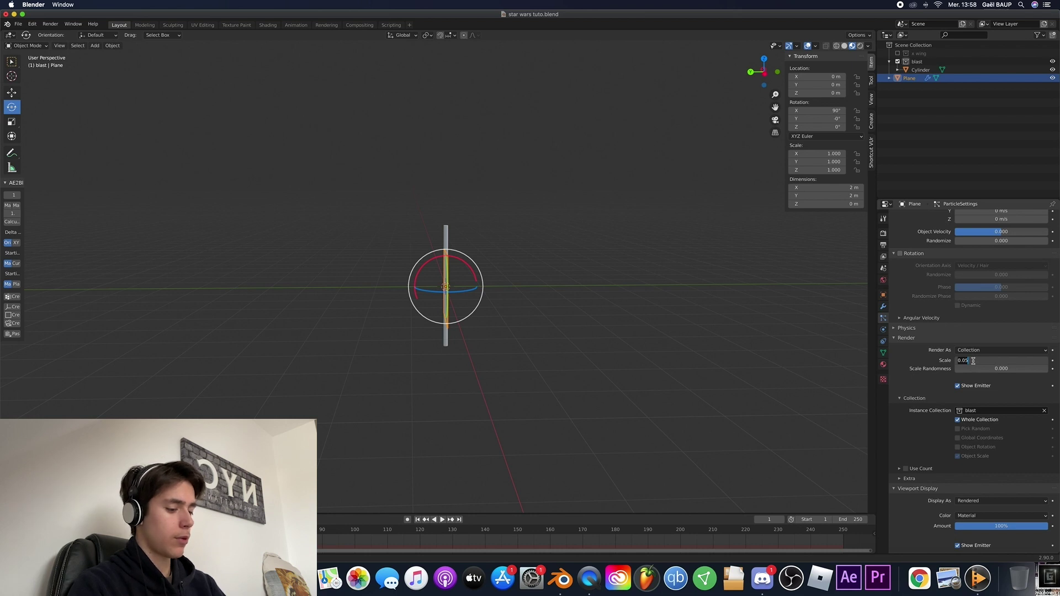
pyautogui.press('Return')
# - Play the animation and check from several angles how the plane emits the cylinders
pyautogui.moveTo(497, 342); pyautogui.dragTo(529, 337, button='middle')
pyautogui.press('space')
pyautogui.hscroll(-5, 554, 337)
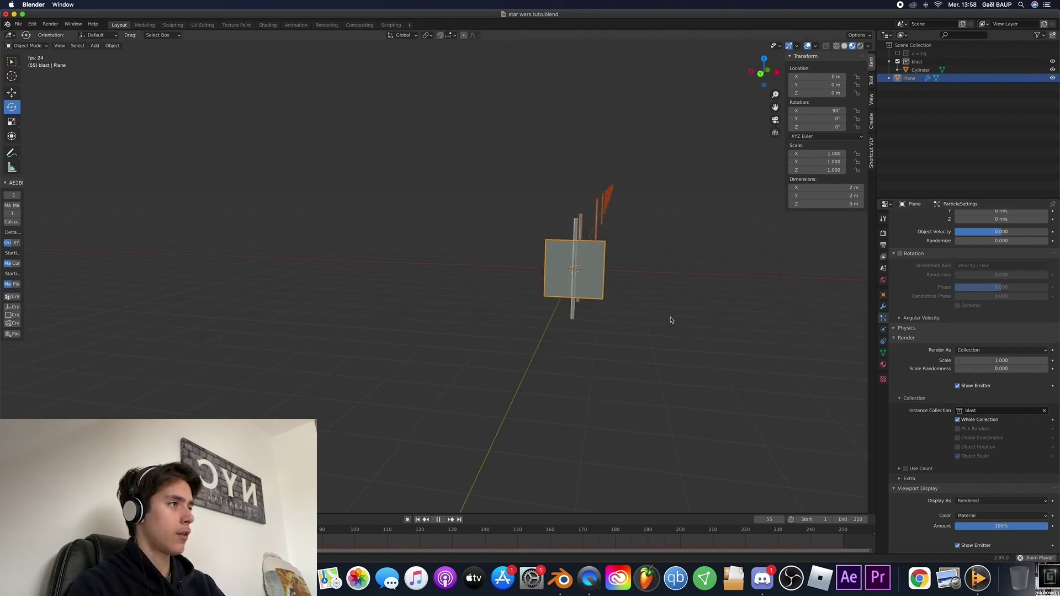
pyautogui.hscroll(4, 672, 321)
pyautogui.hscroll(3, 672, 320)
pyautogui.hscroll(-8, 672, 322)
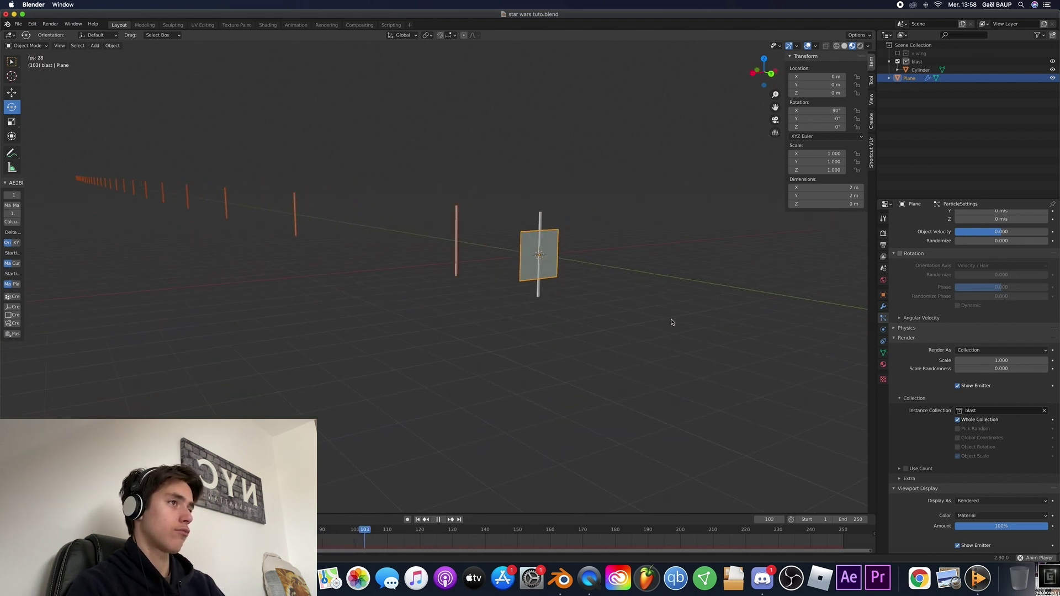
pyautogui.press('space')
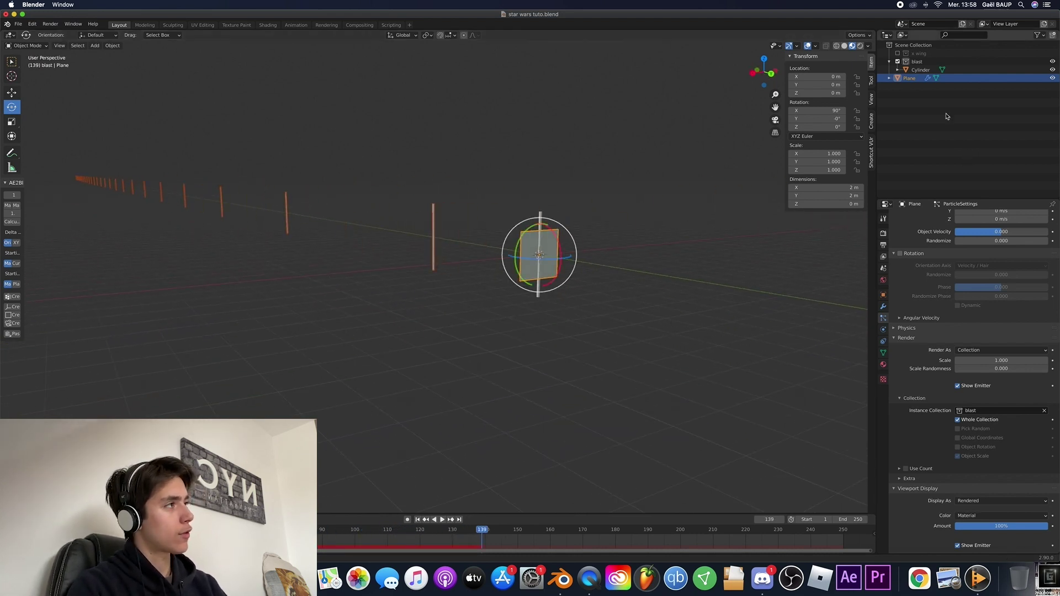
# - Rotate the cylinder 90° around the X axis and play the animation to check the blasts' orientation
pyautogui.click(918, 71)
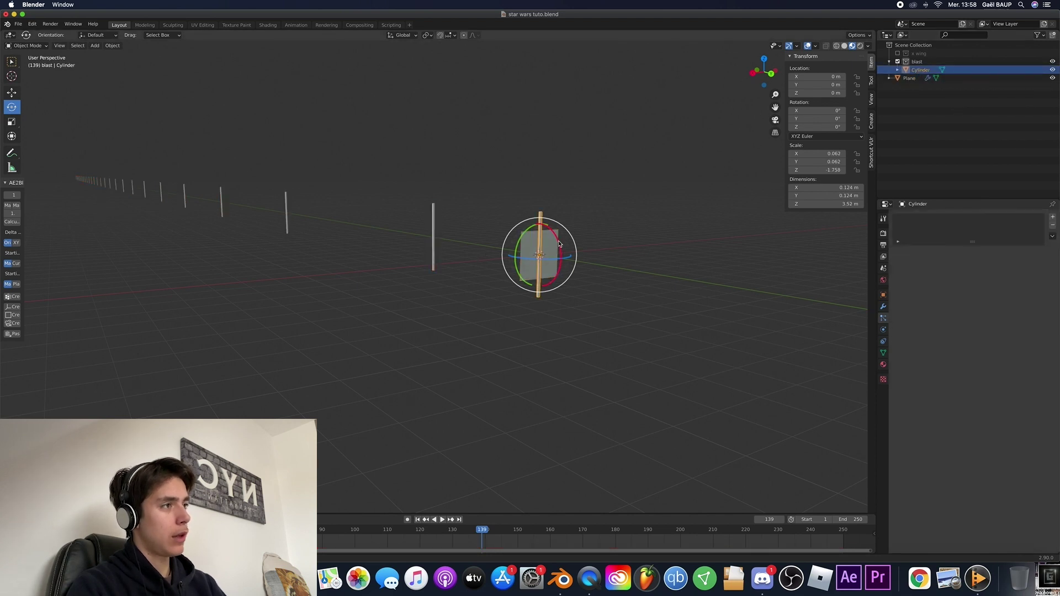
pyautogui.press('r')
pyautogui.press('x')
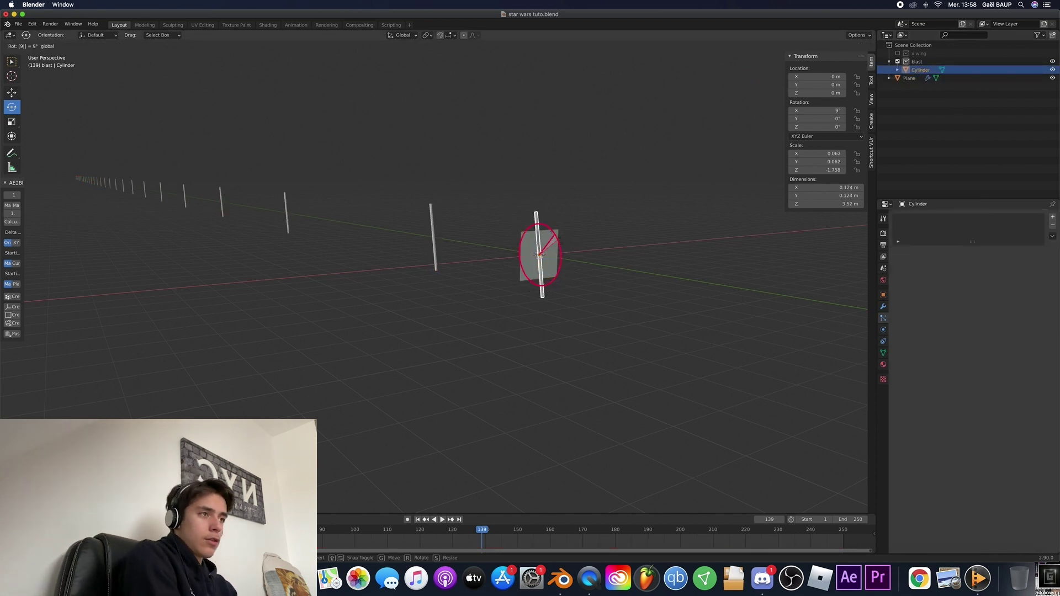
pyautogui.write('90')
pyautogui.press('Return')
pyautogui.press('space')
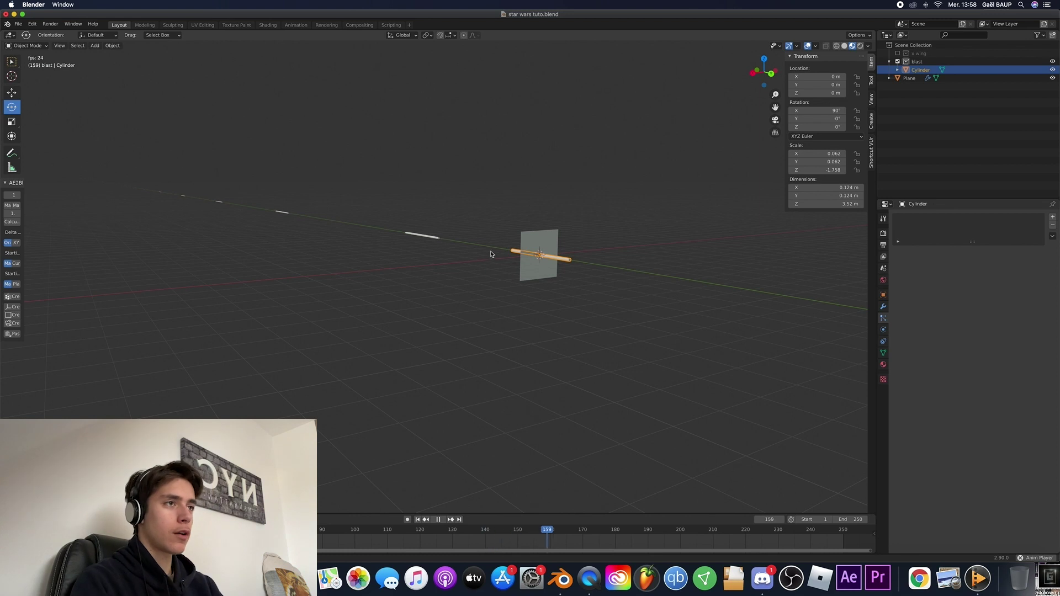
pyautogui.press('space')
pyautogui.moveTo(590, 255); pyautogui.dragTo(568, 273, button='middle')
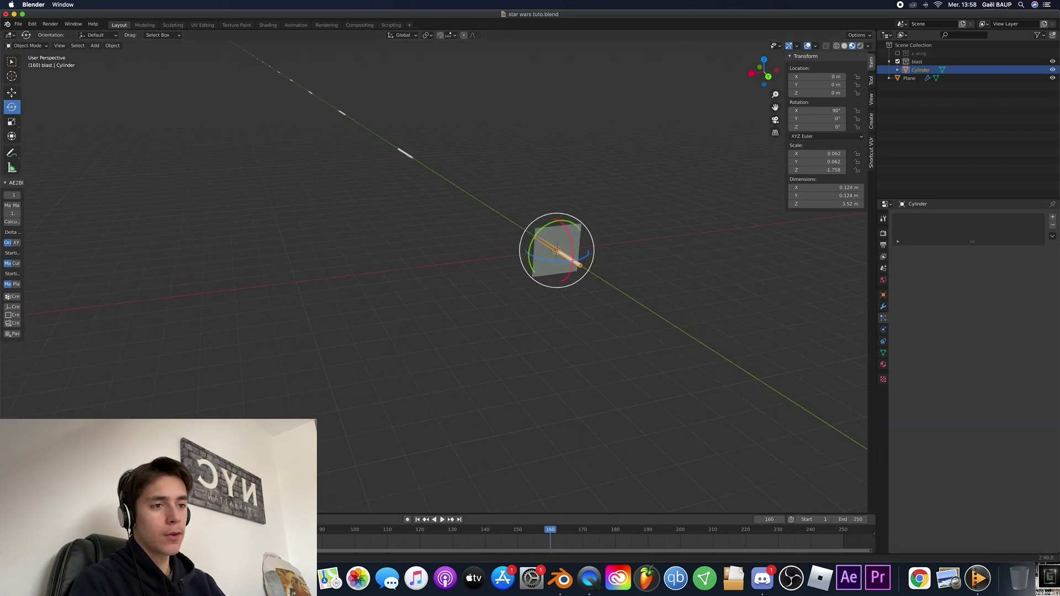
# - From frame 12, try rotating the plane about 30.4° around Z, play the emission and undo the rotation
pyautogui.moveTo(550, 530); pyautogui.dragTo(68, 530)
pyautogui.click(584, 260)
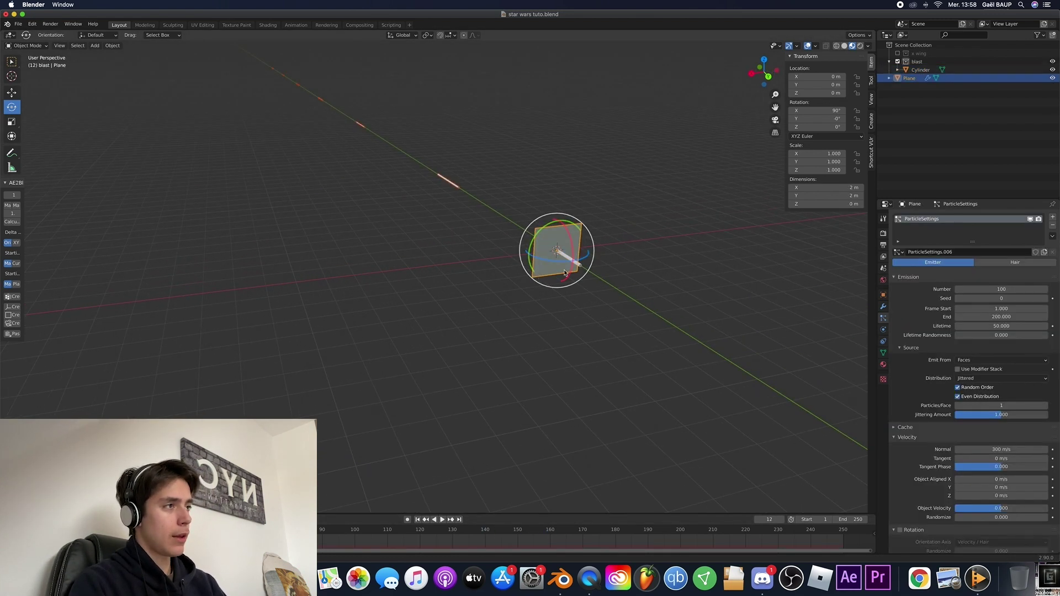
pyautogui.moveTo(582, 259); pyautogui.dragTo(587, 255, button='middle')
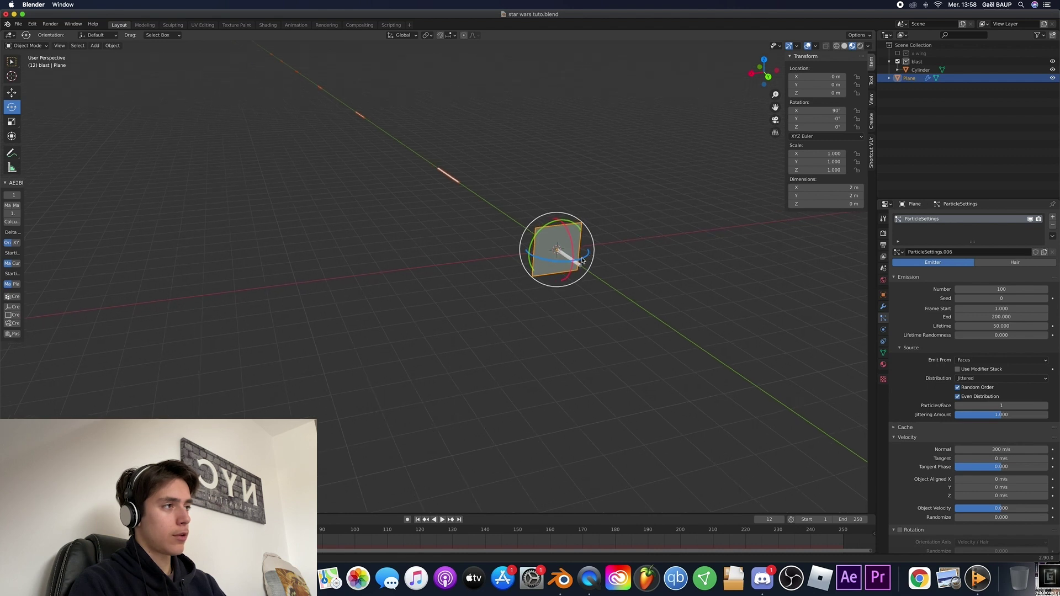
pyautogui.moveTo(582, 261); pyautogui.dragTo(607, 289)
pyautogui.press('space')
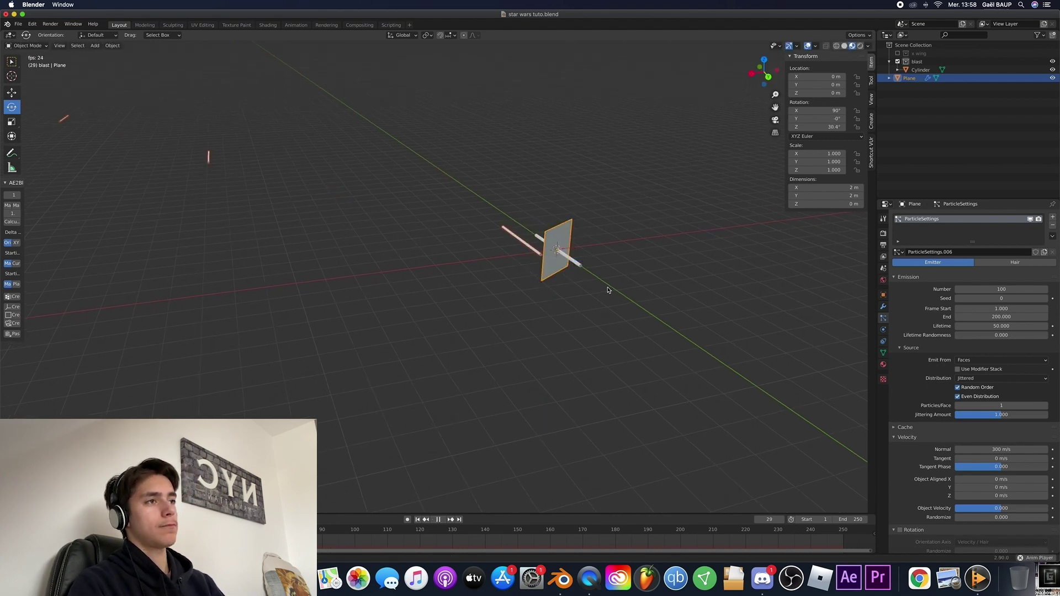
pyautogui.press('space')
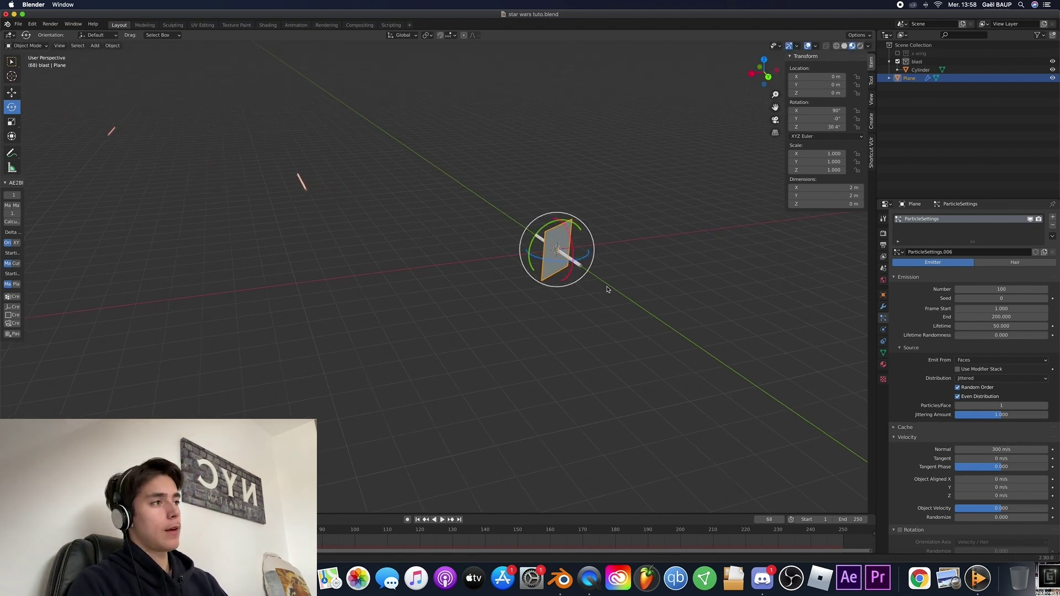
pyautogui.moveTo(607, 289); pyautogui.dragTo(604, 287, button='middle')
pyautogui.hotkey('ctrl', 'z')
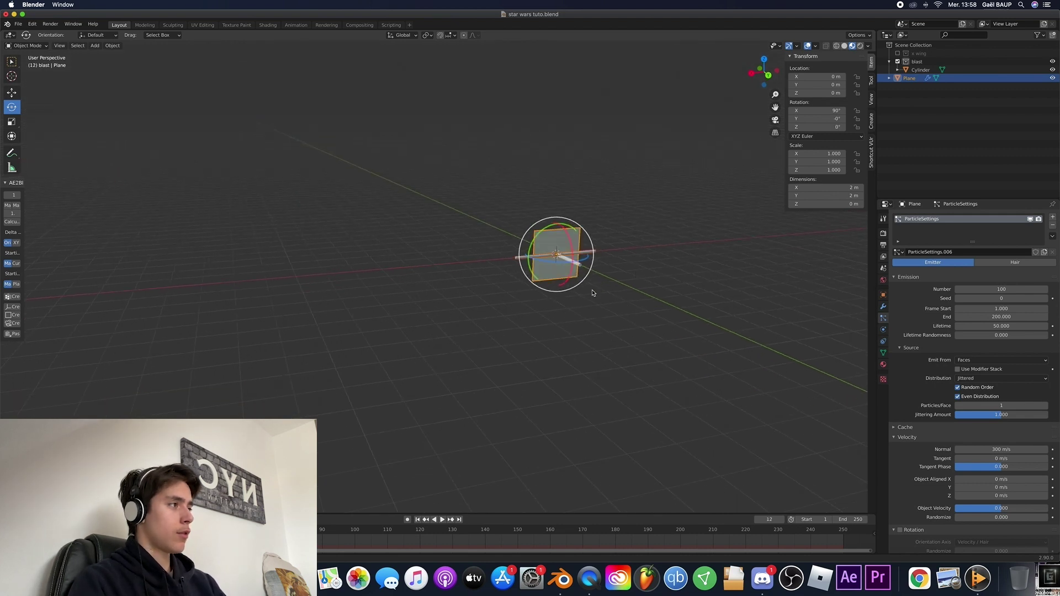
# - Enable rotation for the plane's particles and set the orientation axis to Normal-Tangent
pyautogui.scroll(-8, 909, 308)
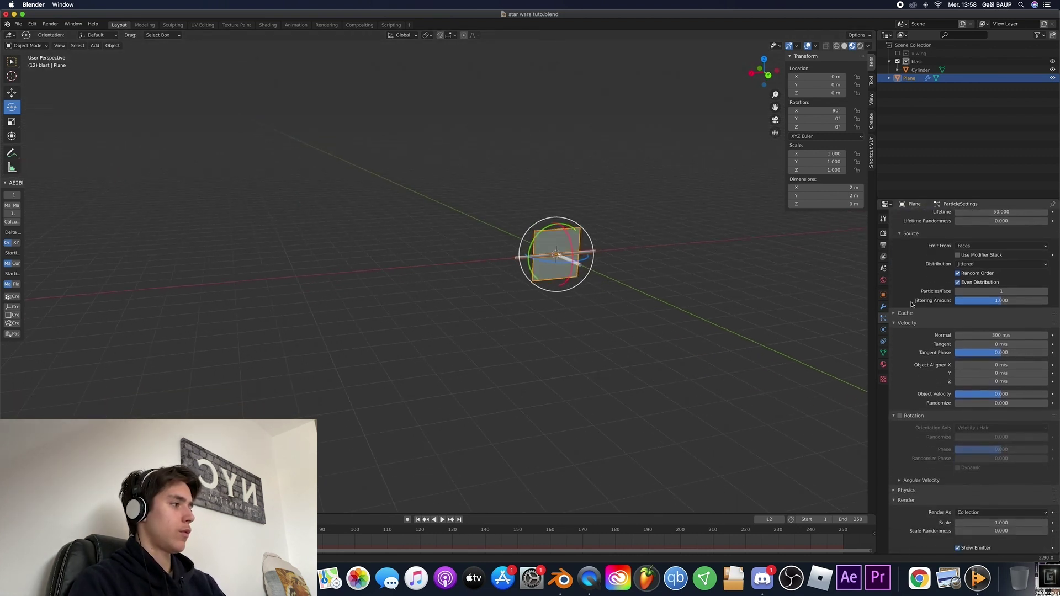
pyautogui.scroll(-1, 909, 308)
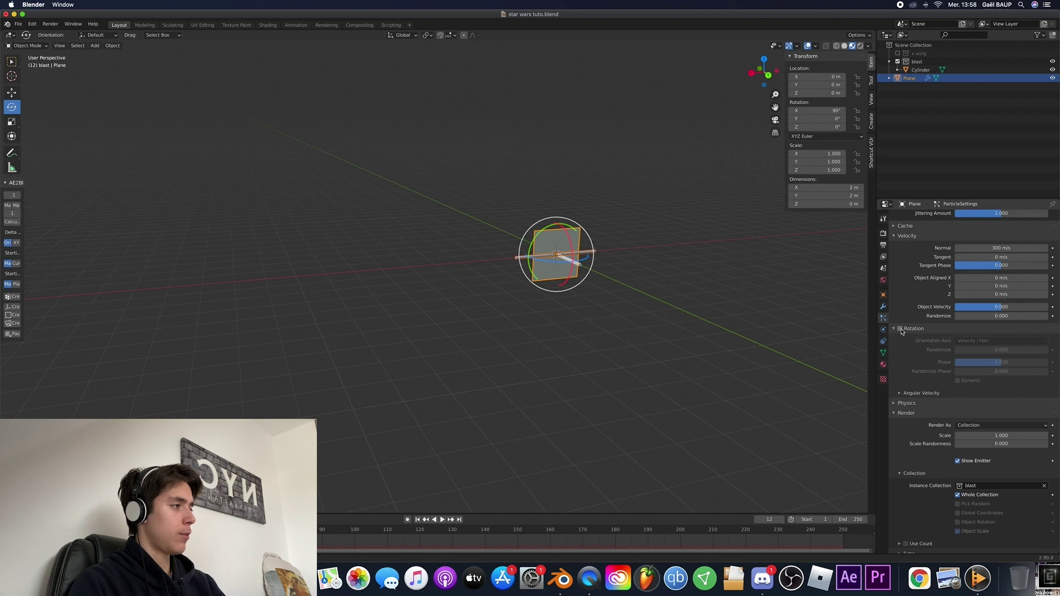
pyautogui.click(900, 329)
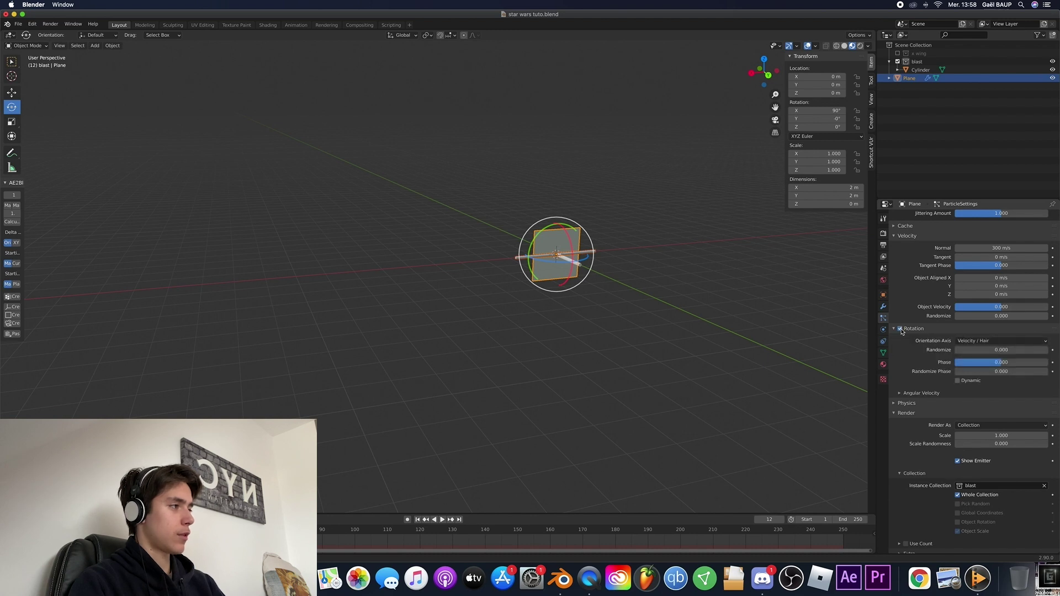
pyautogui.click(976, 341)
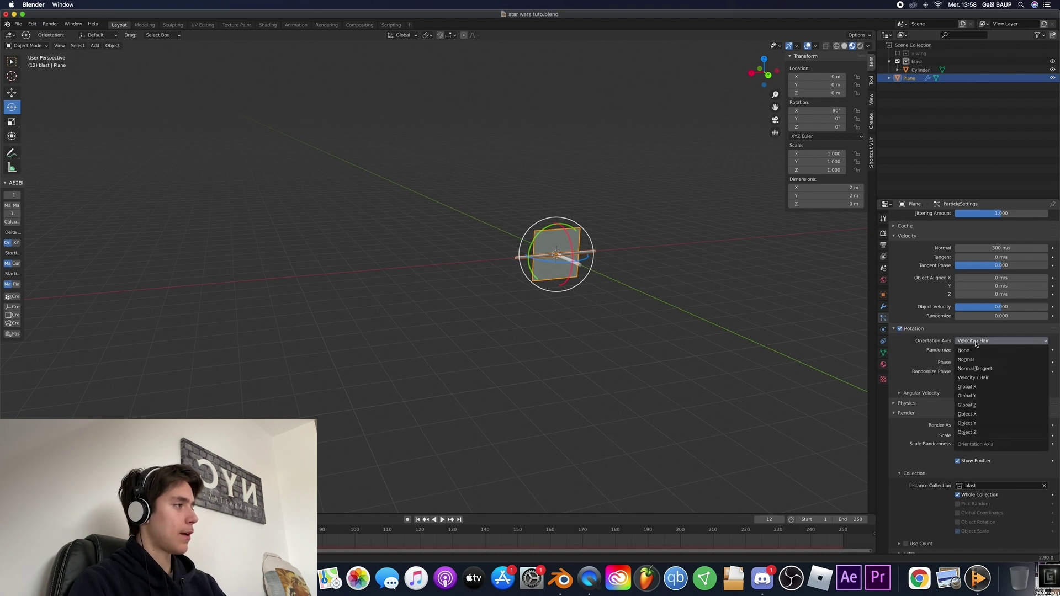
pyautogui.click(980, 370)
pyautogui.hscroll(5, 649, 220)
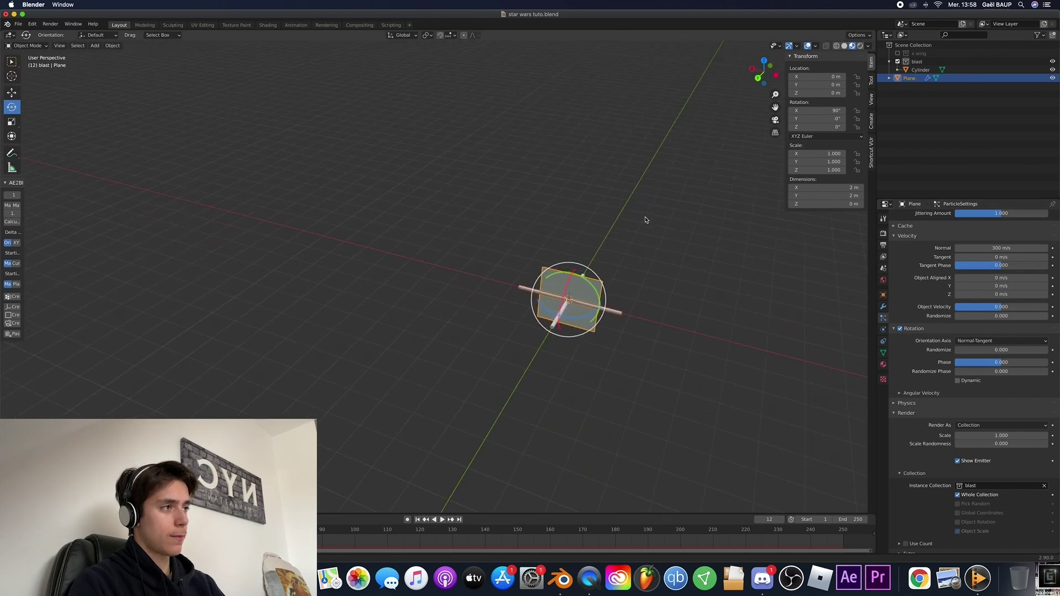
pyautogui.hscroll(8, 646, 220)
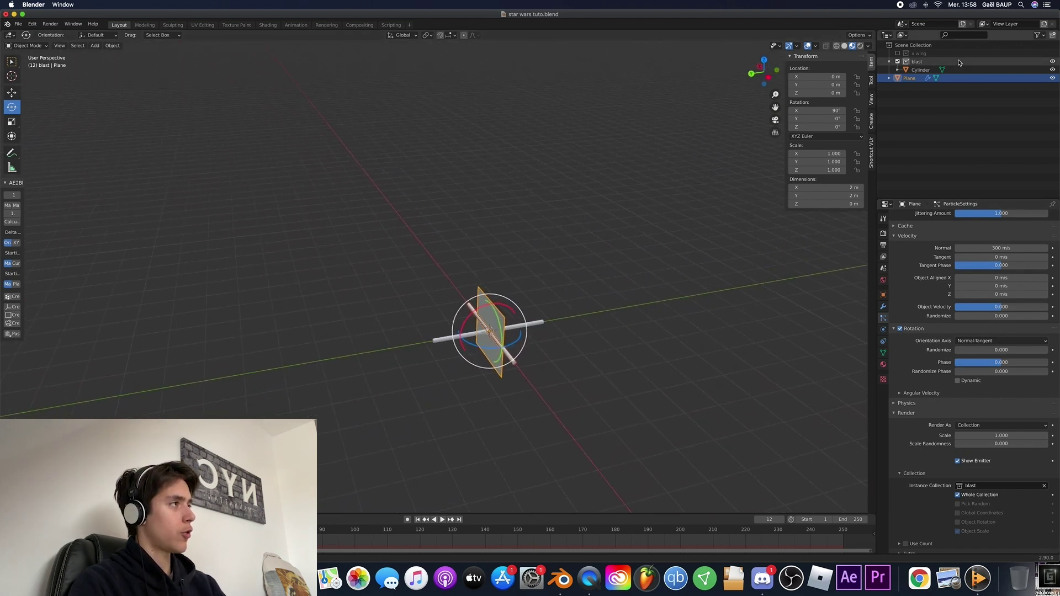
# - Set the cylinder's Z rotation to 90° and play the emission from the first frame
pyautogui.click(920, 70)
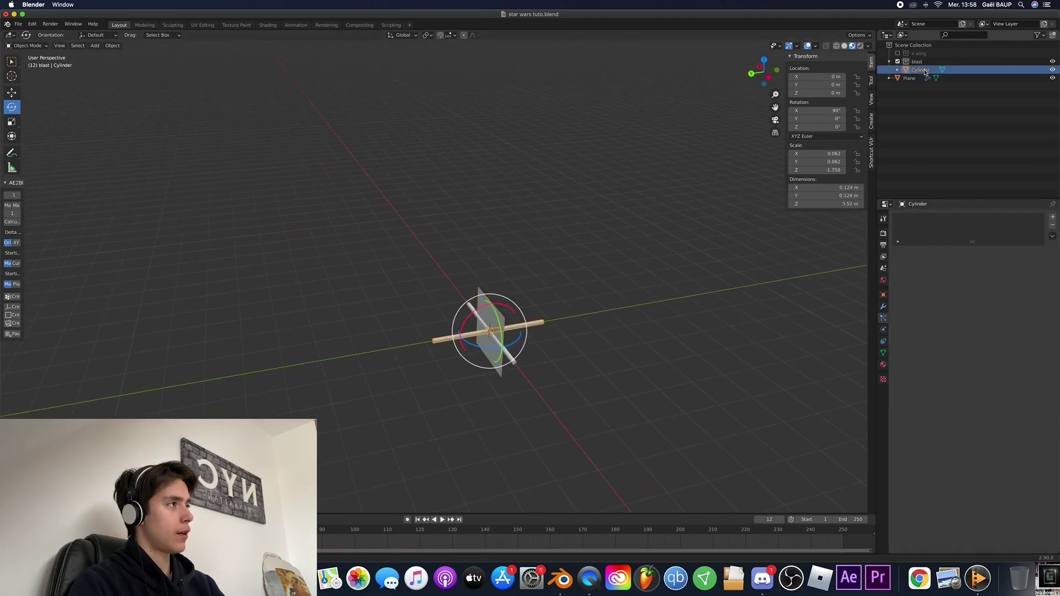
pyautogui.click(821, 128)
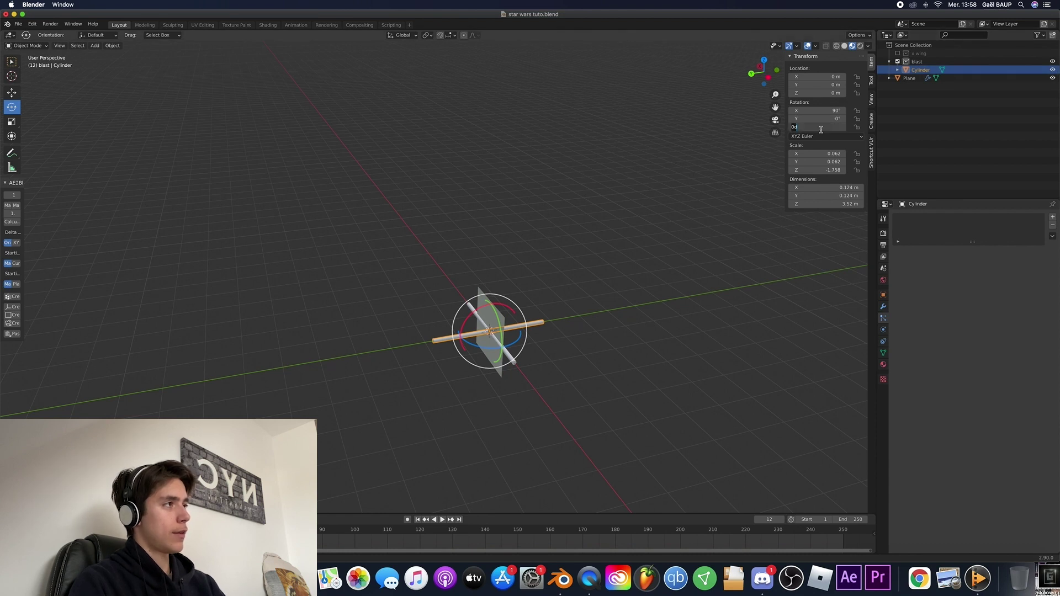
pyautogui.write('90')
pyautogui.press('Return')
pyautogui.moveTo(546, 185); pyautogui.dragTo(536, 190, button='middle')
pyautogui.click(418, 519)
pyautogui.press('space')
pyautogui.moveTo(500, 378); pyautogui.dragTo(503, 378, button='middle')
pyautogui.press('space')
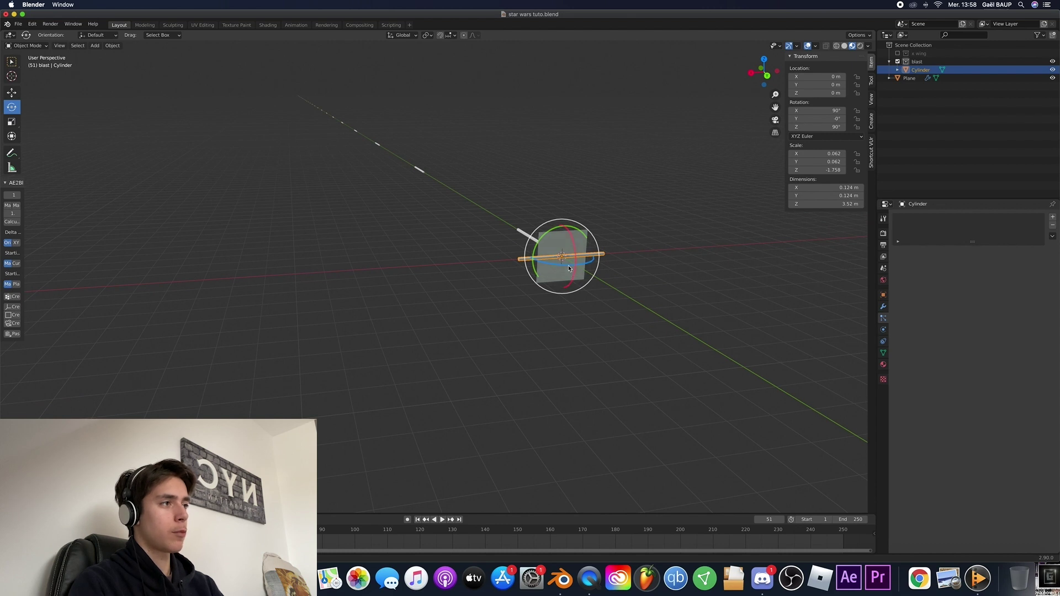
# - Try turning the plane about 21° around Z during playback to test the blasts' alignment, and undo the turn
pyautogui.click(562, 271)
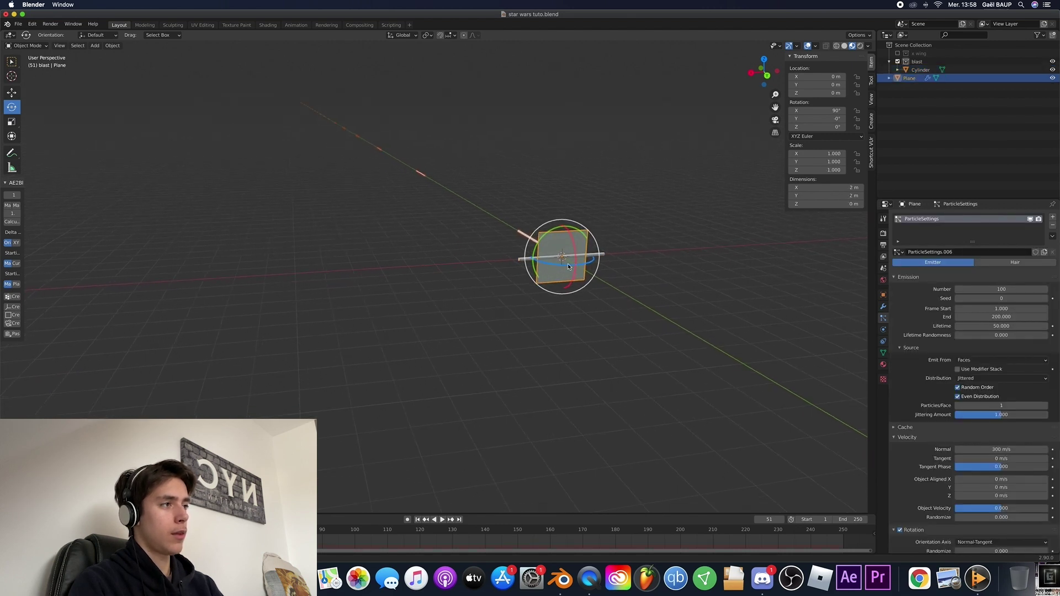
pyautogui.moveTo(572, 266); pyautogui.dragTo(585, 266)
pyautogui.press('space')
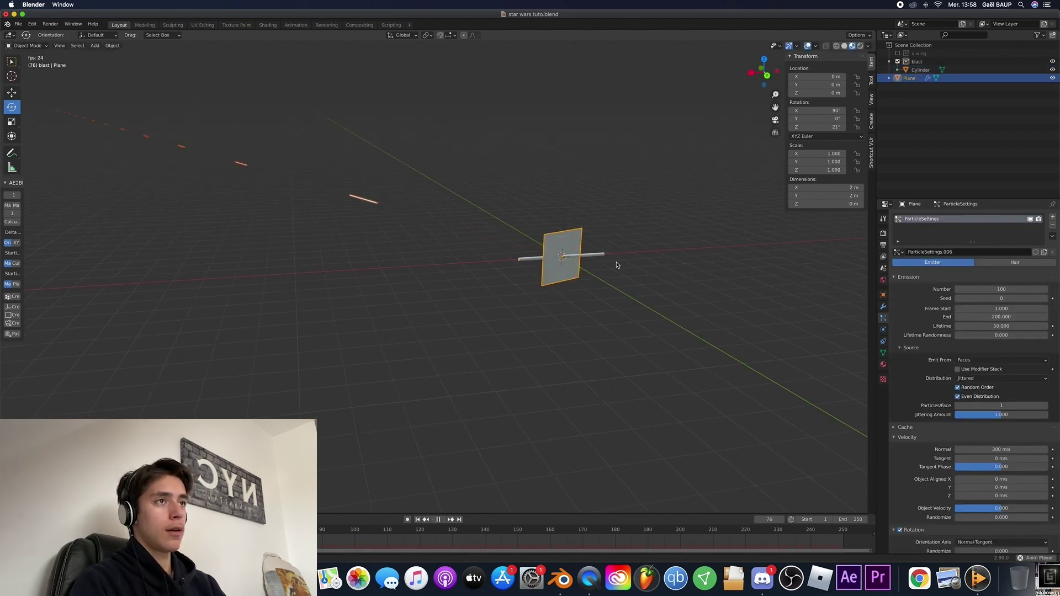
pyautogui.press('space')
pyautogui.press('super+z')
# - Go back to frame 5 and move the cylinder along the X axis to about 1.709 m
pyautogui.moveTo(563, 317); pyautogui.dragTo(419, 308, button='middle')
pyautogui.moveTo(196, 530); pyautogui.dragTo(30, 529)
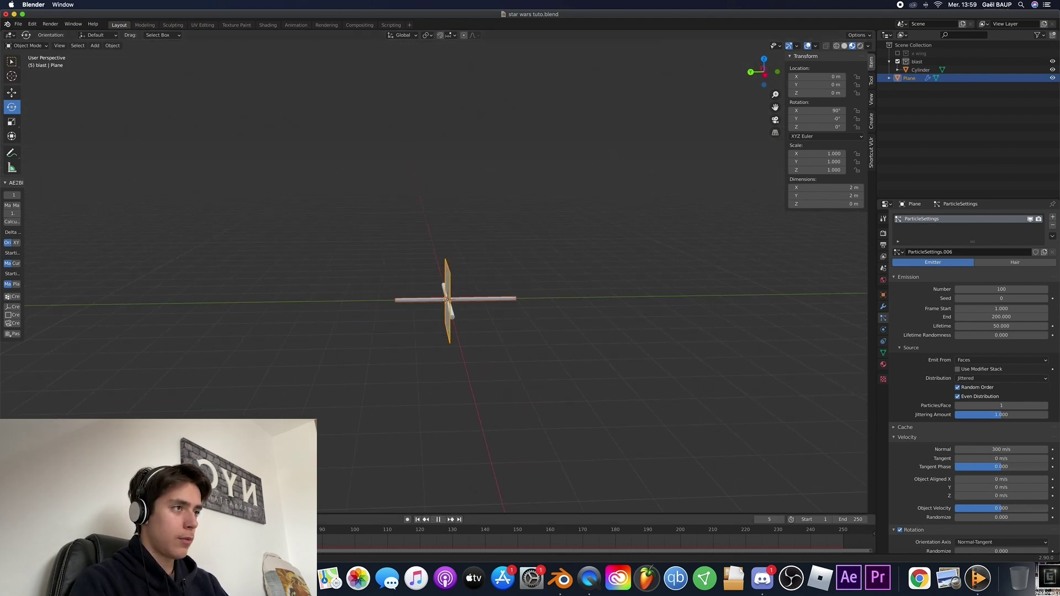
pyautogui.press('space')
pyautogui.hscroll(5, 393, 376)
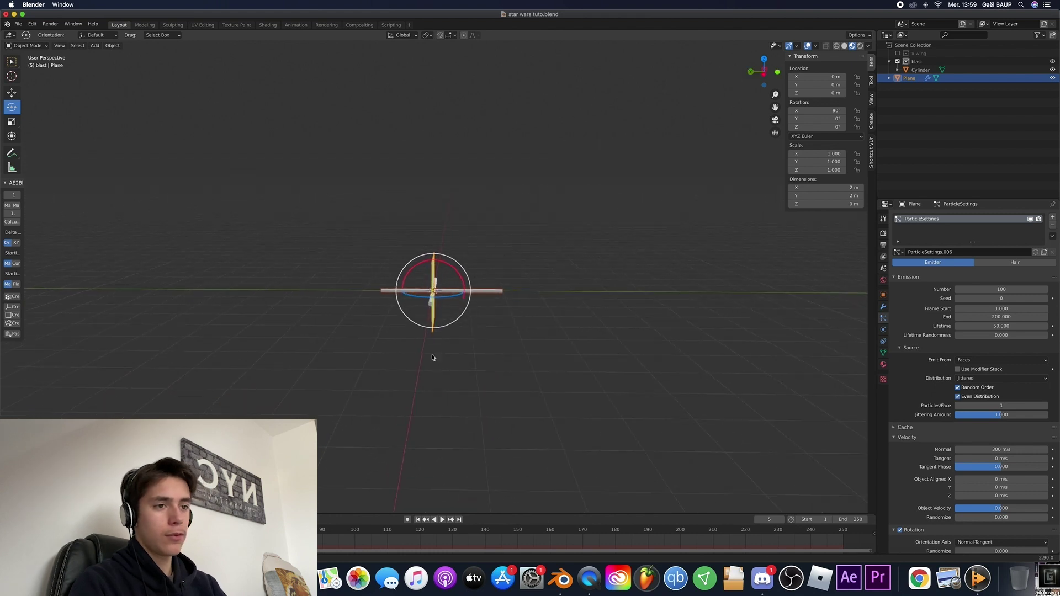
pyautogui.click(921, 70)
pyautogui.scroll(5, 449, 329)
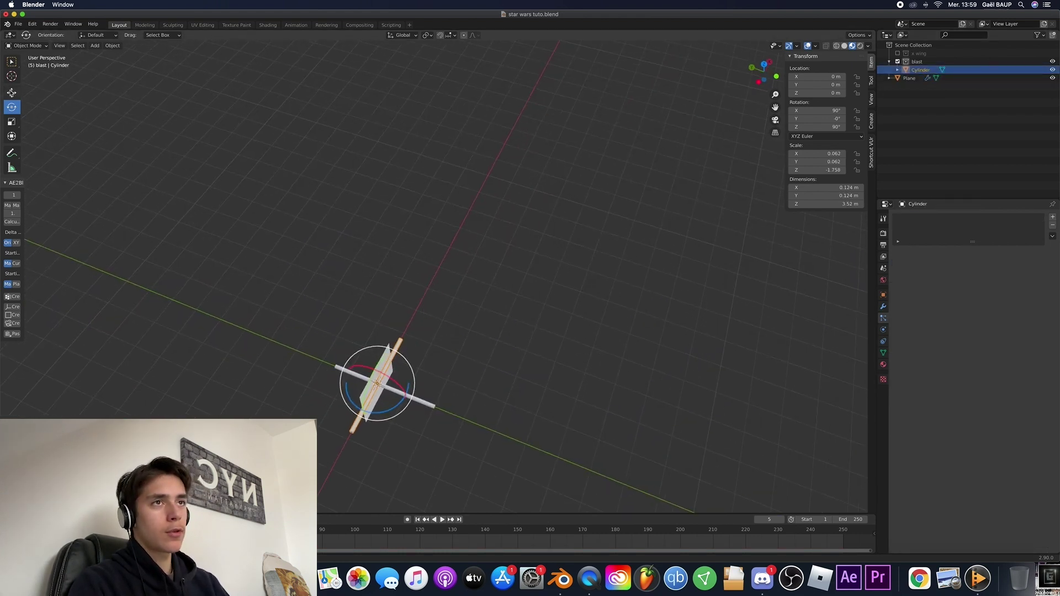
pyautogui.click(11, 92)
pyautogui.moveTo(389, 357); pyautogui.dragTo(393, 351)
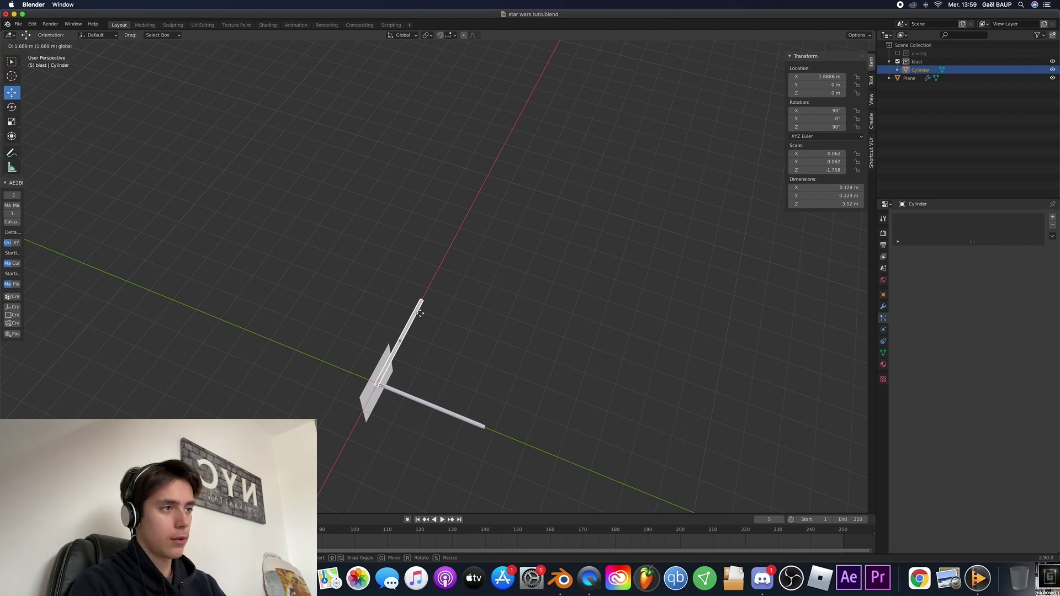
pyautogui.moveTo(421, 316); pyautogui.dragTo(420, 317)
pyautogui.scroll(-3, 537, 344)
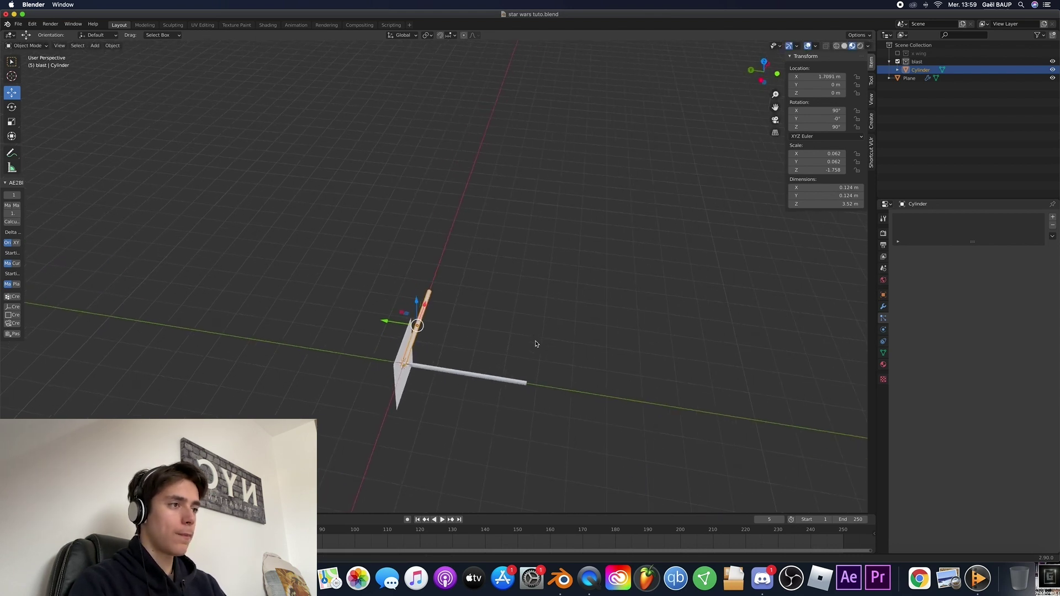
# - Set the cylinder's origin to the 3D cursor and hide the blast collection in the viewport
pyautogui.click(112, 46)
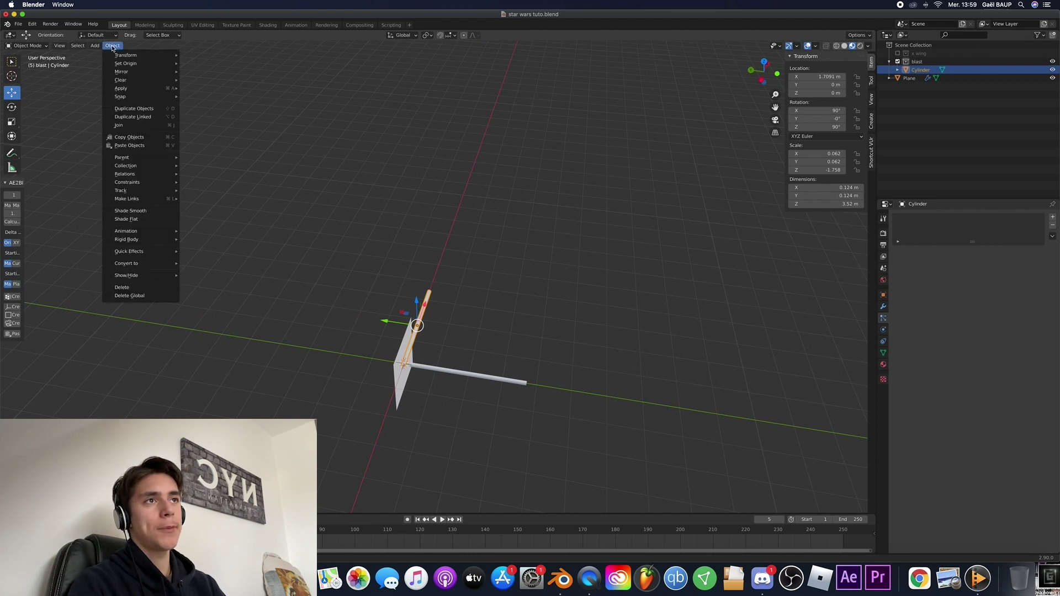
pyautogui.moveTo(120, 65)
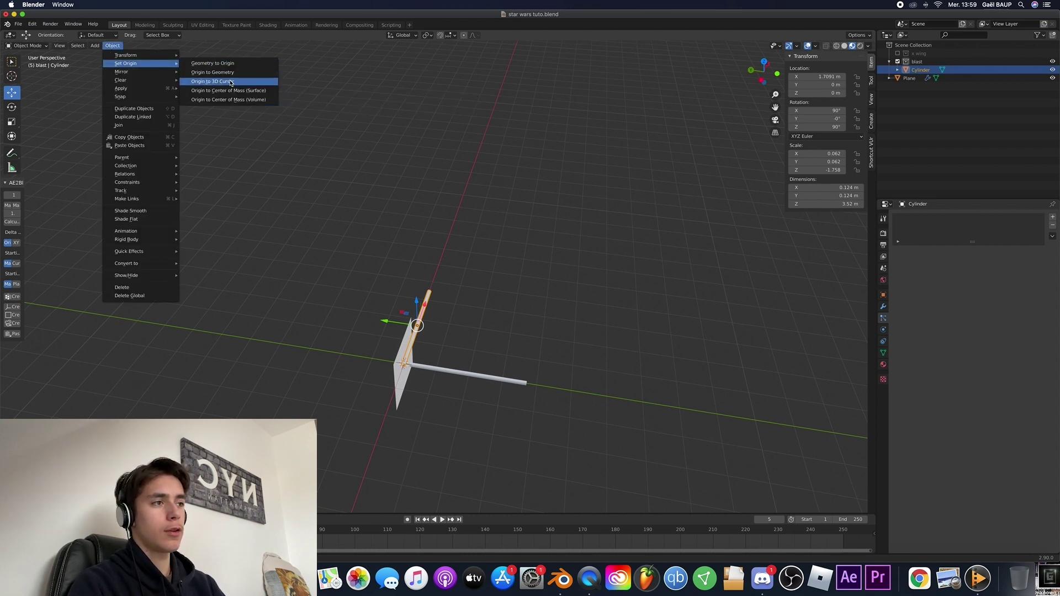
pyautogui.click(231, 81)
pyautogui.hscroll(-5, 471, 230)
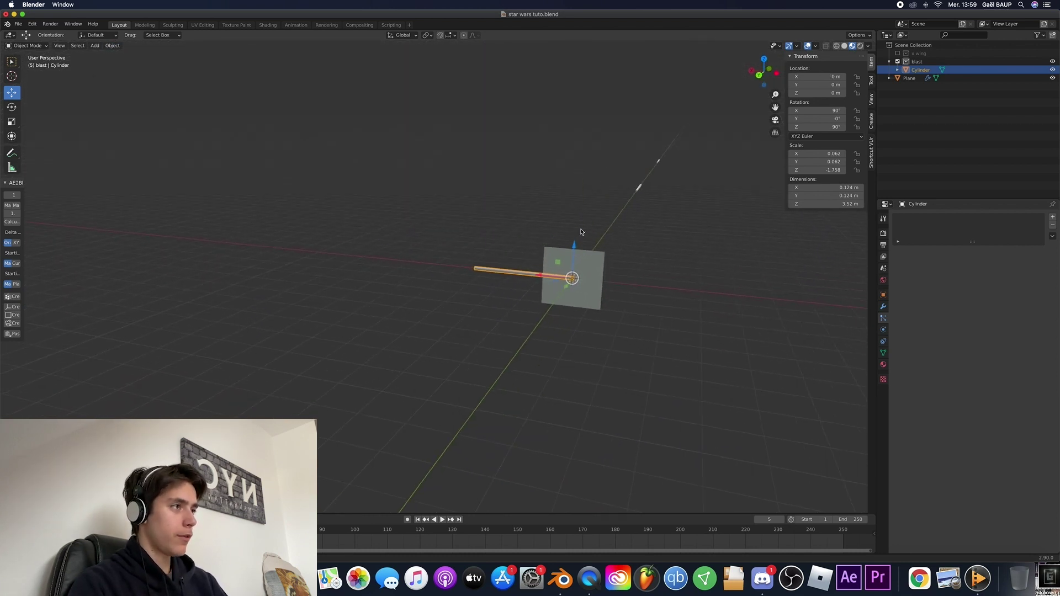
pyautogui.hscroll(5, 580, 232)
pyautogui.press('1')
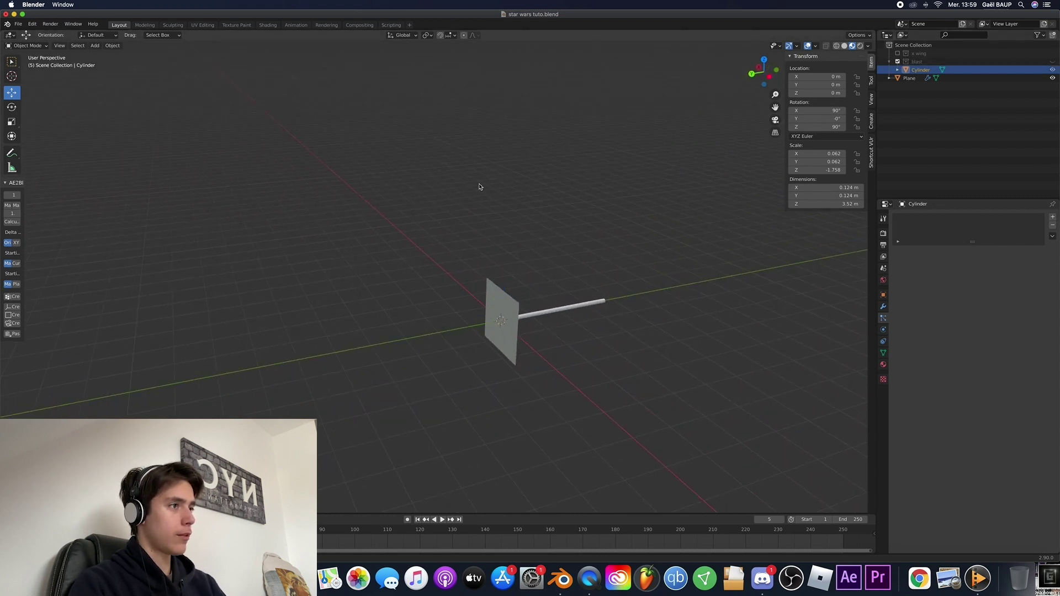
# - Play the emission and check how the cylinders leave the plane and line up with their path
pyautogui.hscroll(-8, 482, 186)
pyautogui.press('space')
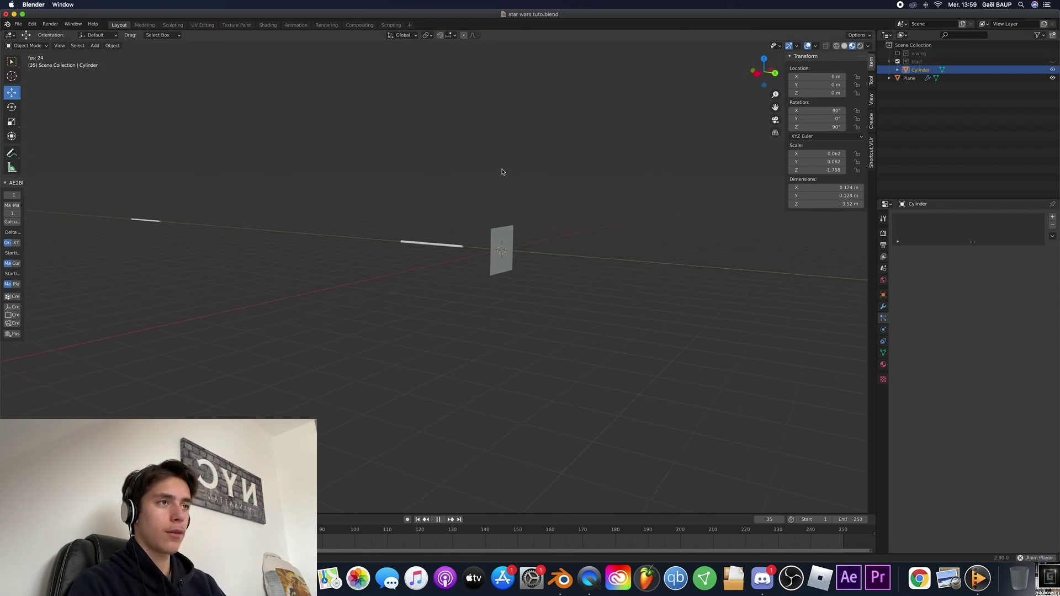
pyautogui.hscroll(-3, 502, 172)
pyautogui.hscroll(1, 502, 172)
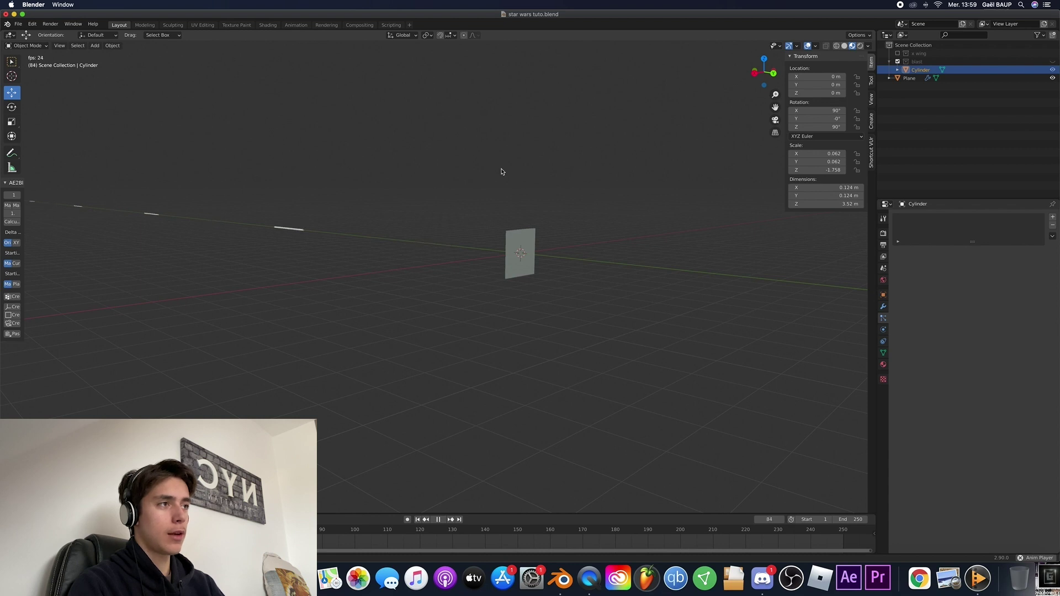
pyautogui.press('space')
pyautogui.hscroll(-3, 500, 174)
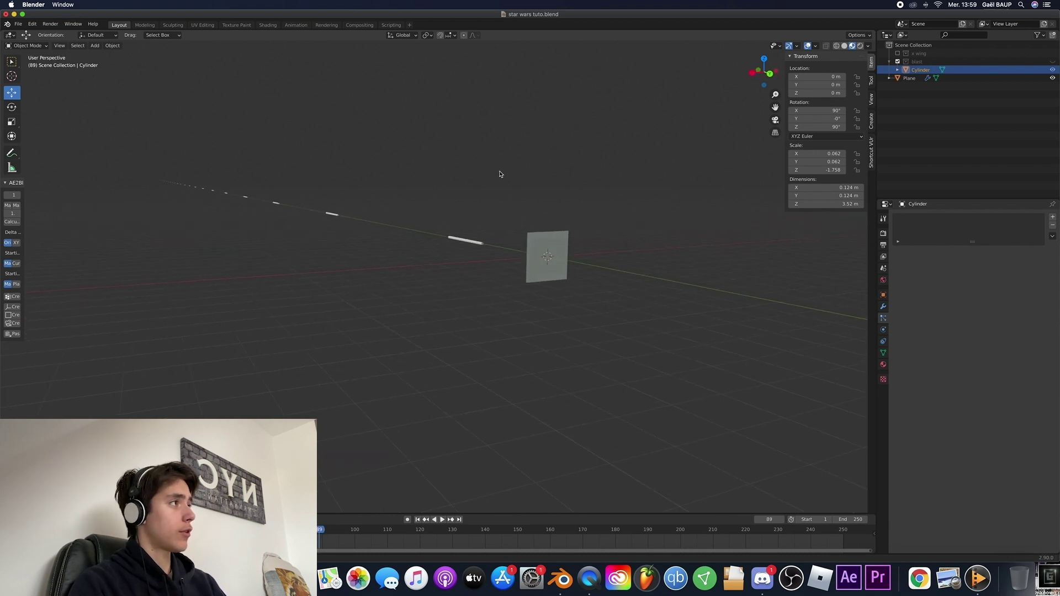
# - Unhide the blast collection and enable Bloom for Eevee with the viewport in rendered shading
pyautogui.click(1055, 62)
pyautogui.scroll(-8, 681, 121)
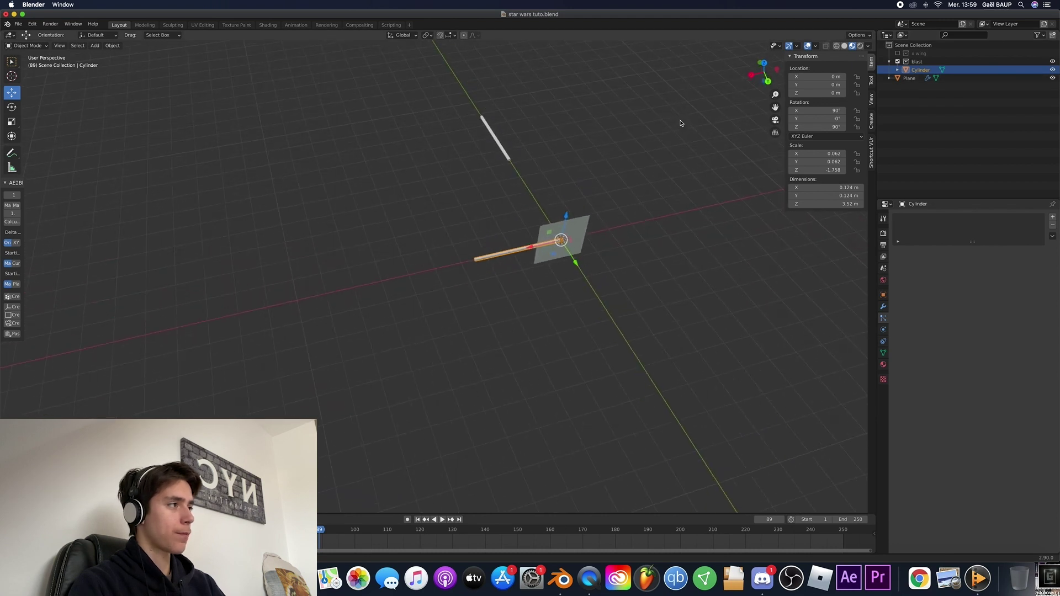
pyautogui.moveTo(680, 123); pyautogui.dragTo(702, 112, button='middle')
pyautogui.click(861, 47)
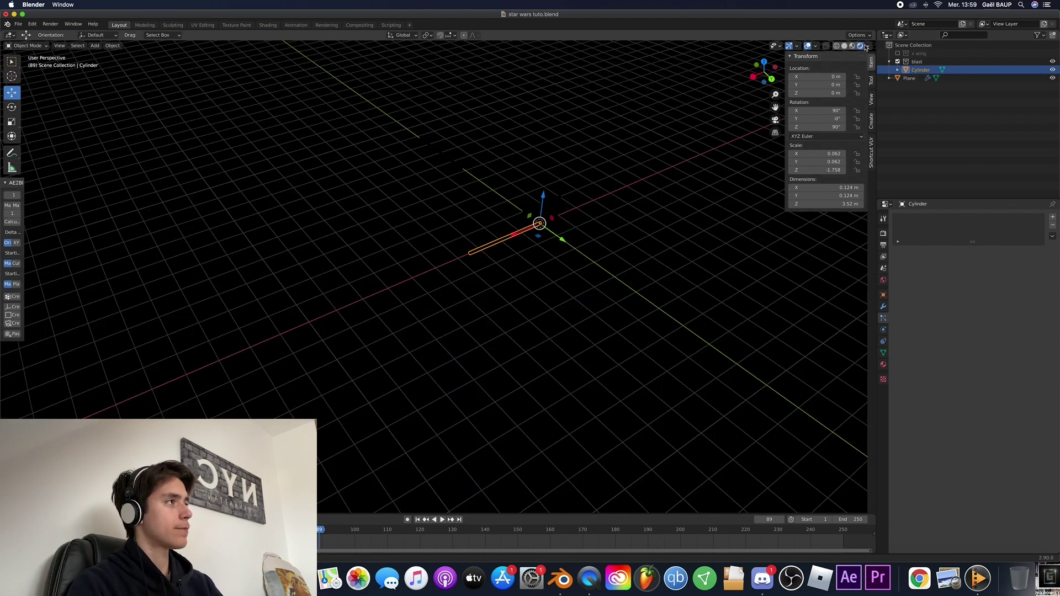
pyautogui.click(884, 234)
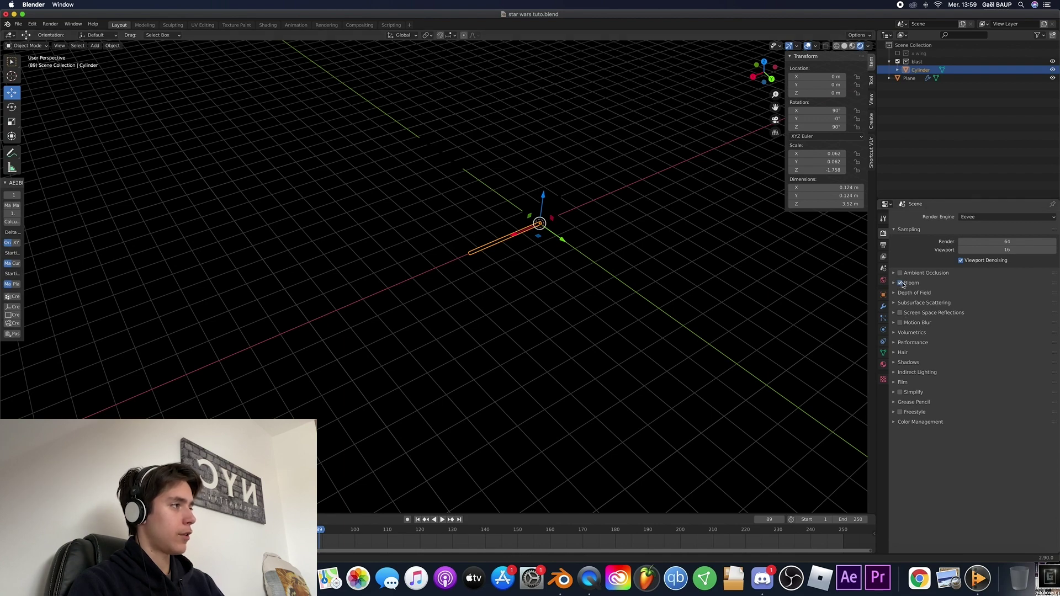
pyautogui.moveTo(490, 262); pyautogui.dragTo(524, 251, button='middle')
# - Give the cylinder a new material with an Emission surface in a strongly saturated red
pyautogui.click(883, 365)
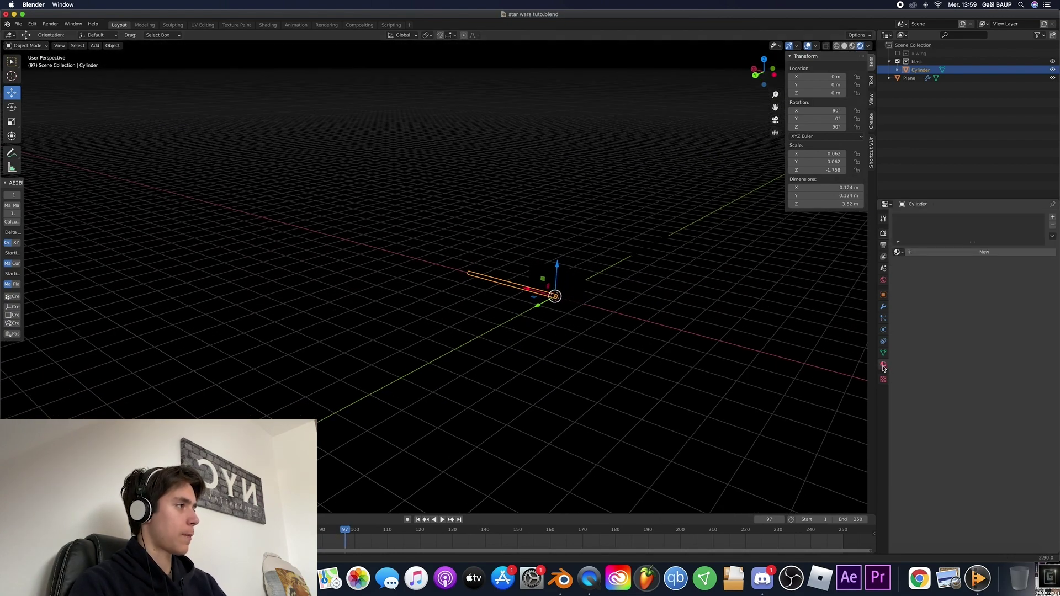
pyautogui.click(967, 255)
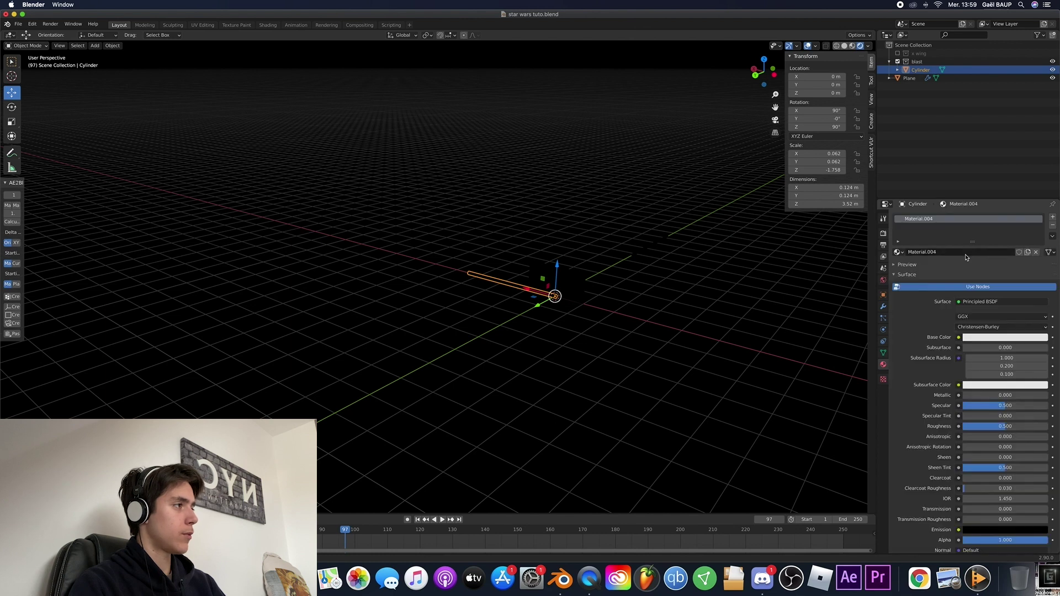
pyautogui.click(979, 303)
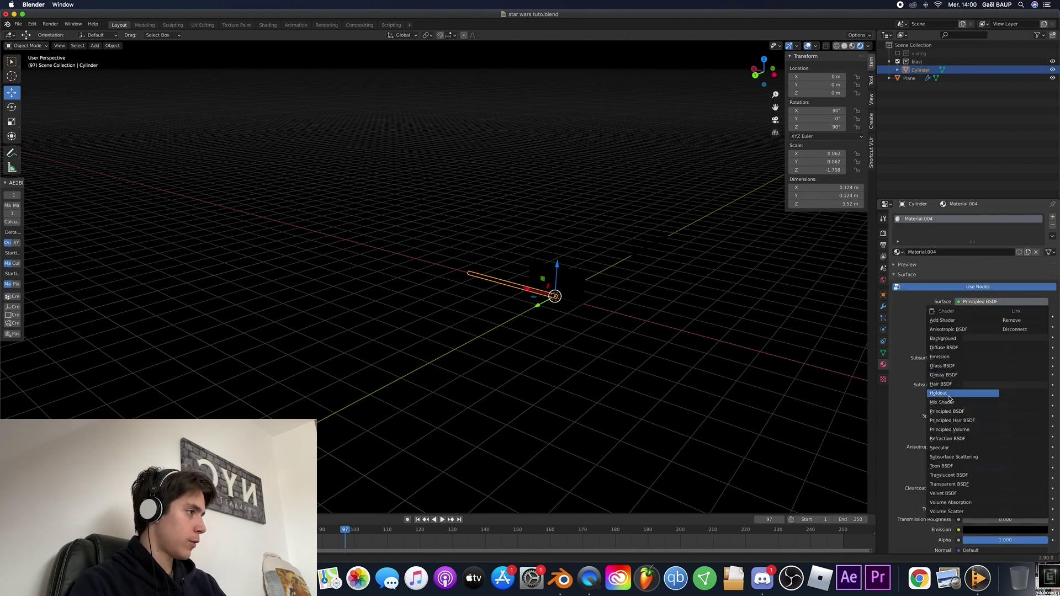
pyautogui.click(956, 358)
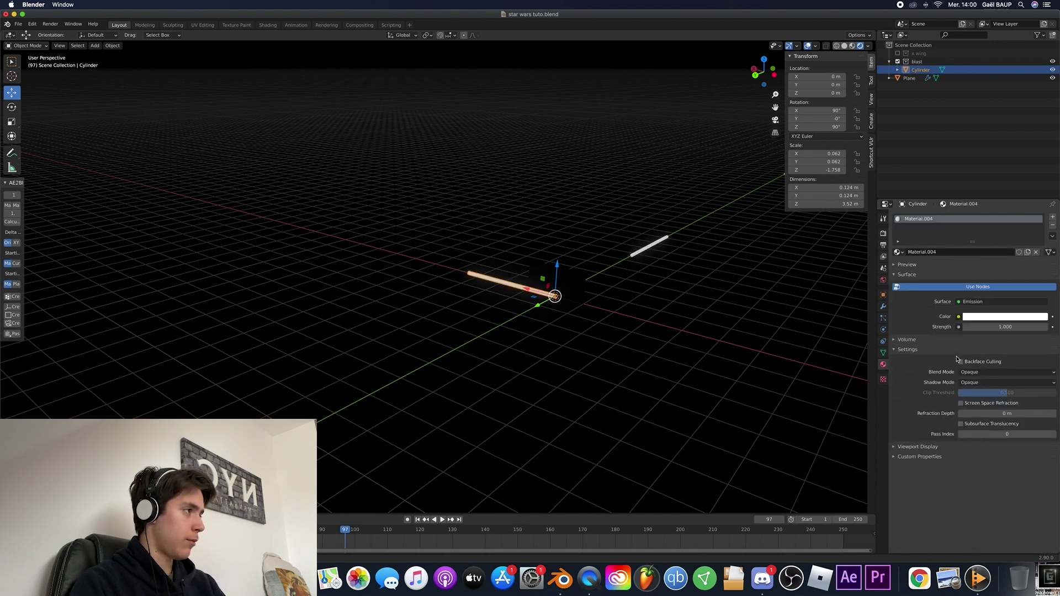
pyautogui.click(982, 319)
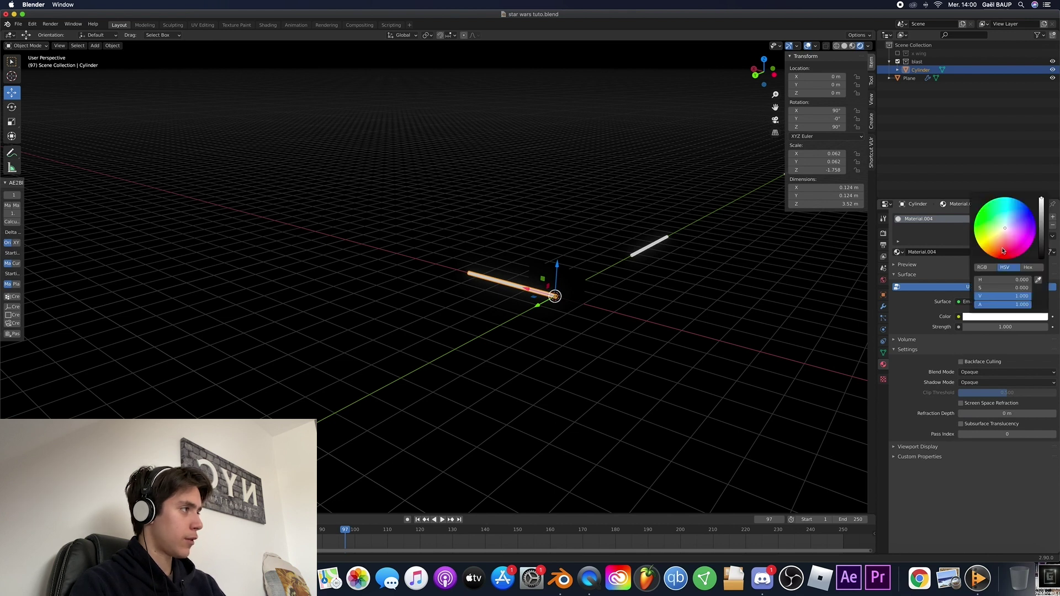
pyautogui.click(1004, 251)
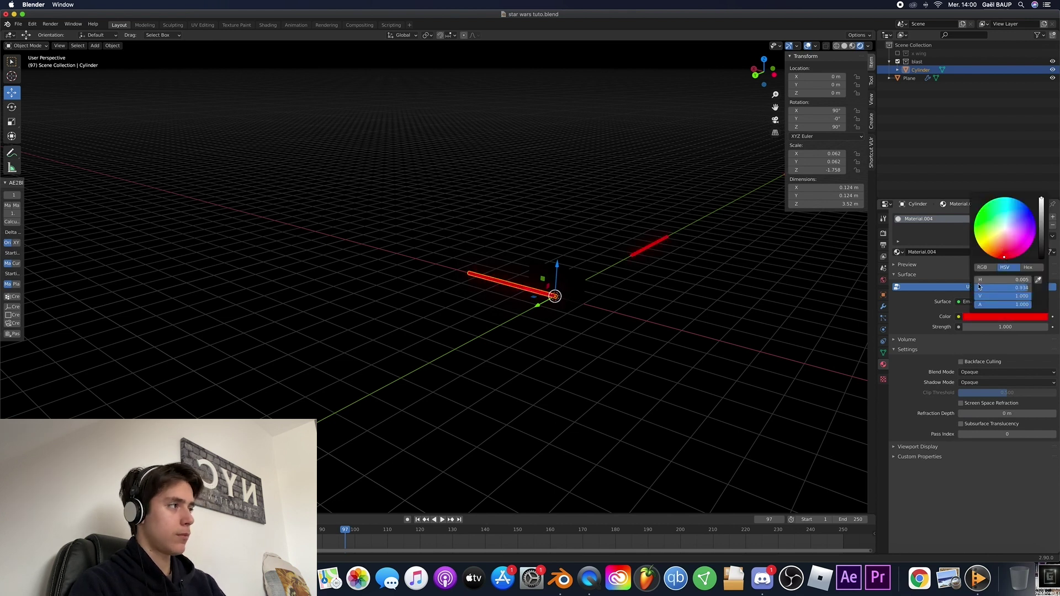
# - Try emission strengths of 50 and 10 on the cylinder's material, previewing the glow in playback
pyautogui.click(995, 328)
pyautogui.write('50')
pyautogui.press('Return')
pyautogui.hscroll(-5, 655, 299)
pyautogui.hscroll(10, 655, 299)
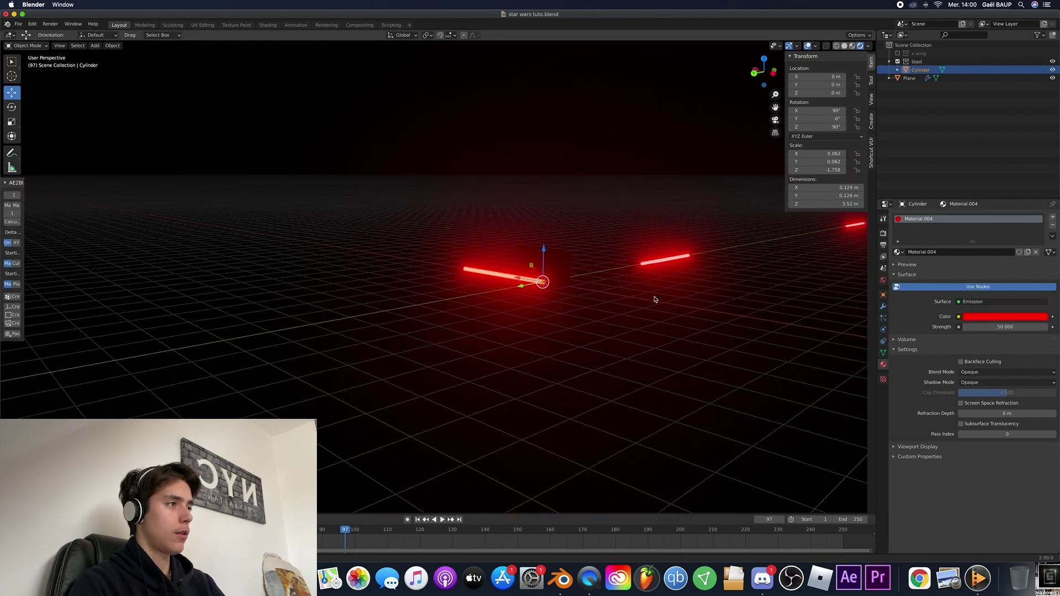
pyautogui.press('space')
pyautogui.press('space')
pyautogui.hscroll(-5, 662, 299)
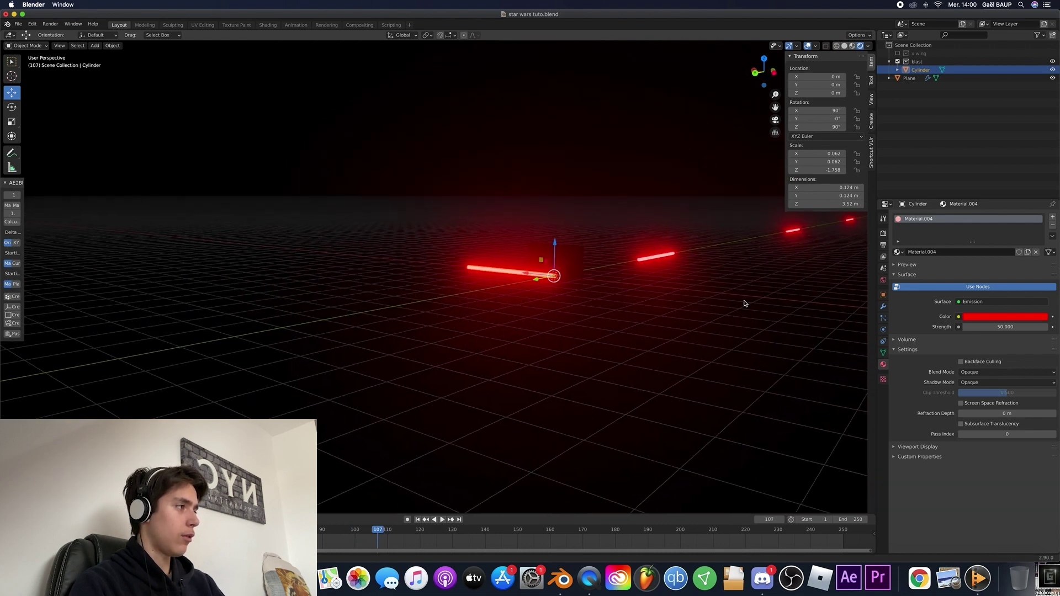
pyautogui.click(998, 328)
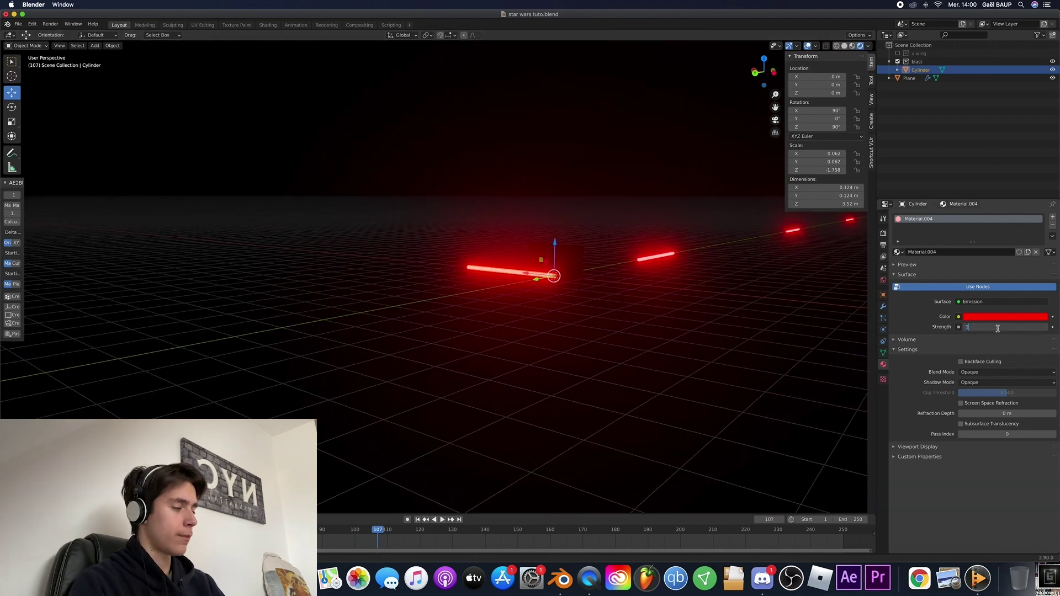
pyautogui.press('Return')
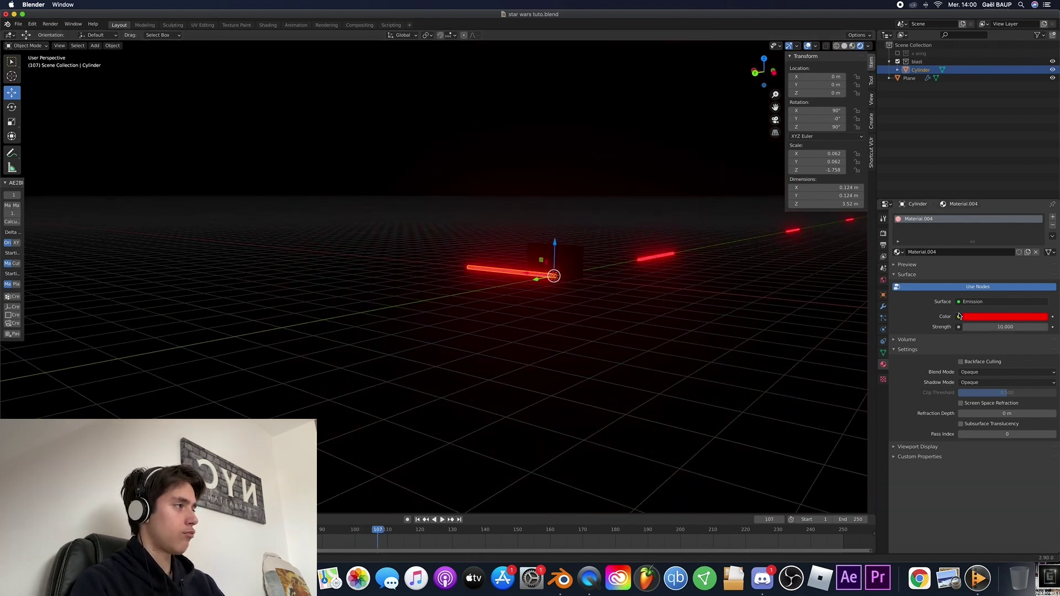
# - Set the material's emission strength to 20 and make its red color slightly less saturated
pyautogui.click(998, 327)
pyautogui.write('20')
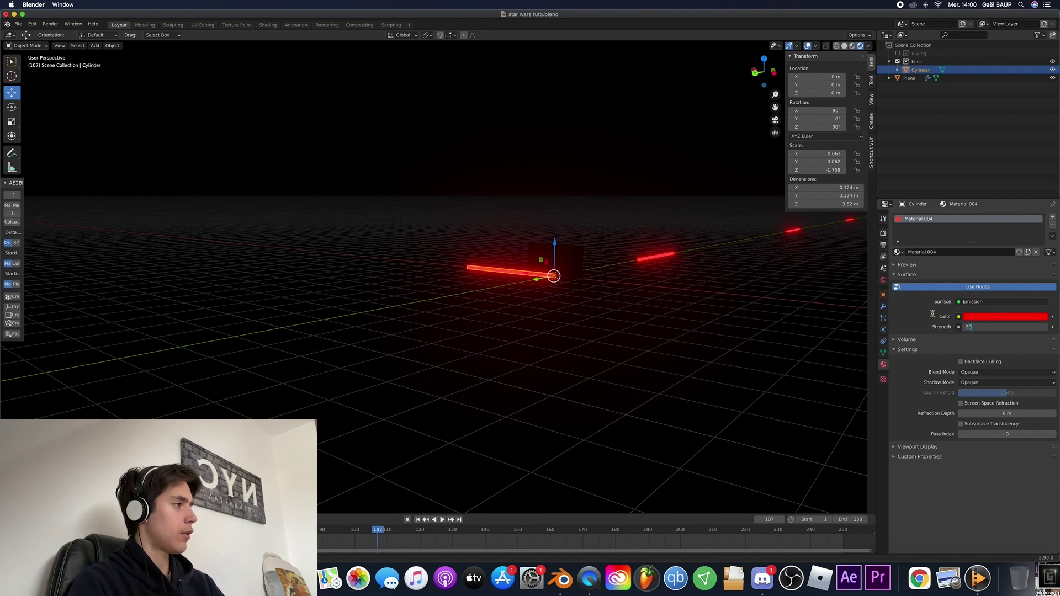
pyautogui.press('Return')
pyautogui.click(1001, 316)
pyautogui.click(1004, 248)
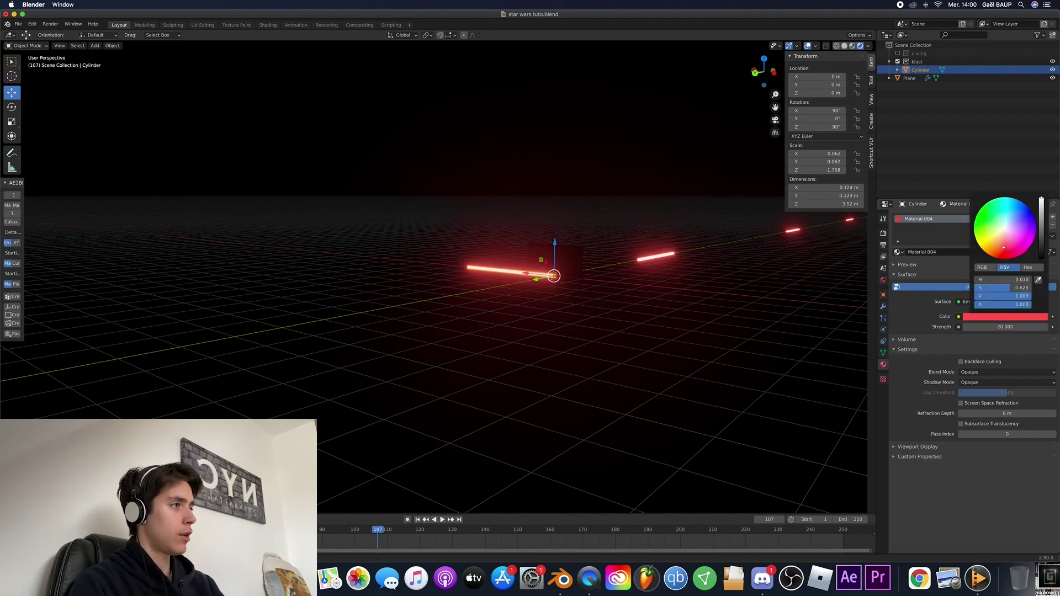
pyautogui.moveTo(1004, 247); pyautogui.dragTo(1004, 251)
pyautogui.click(771, 322)
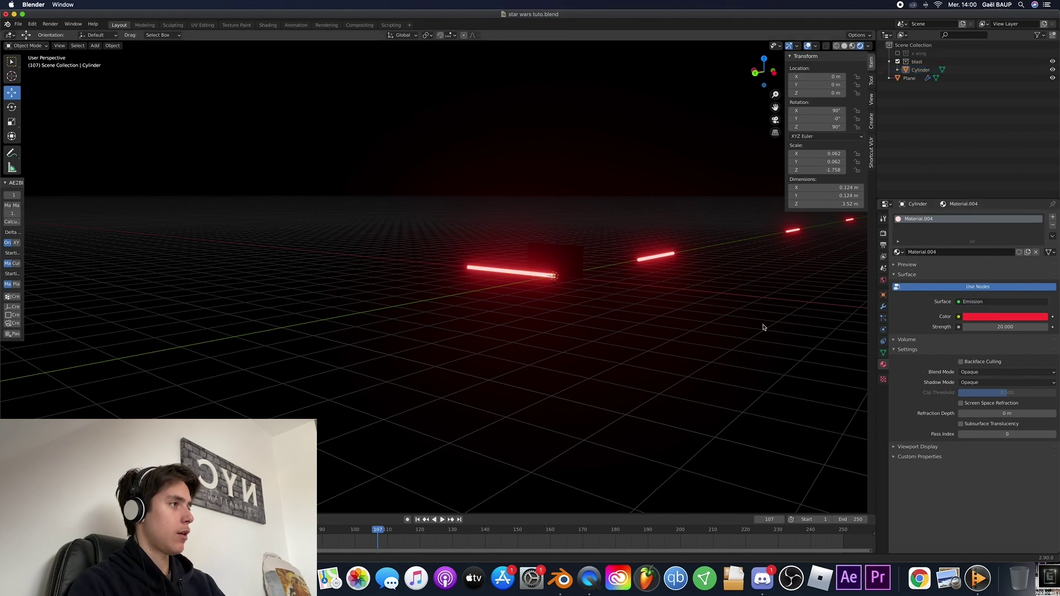
# - Play the animation and review the glow of the emitted blasts from several angles
pyautogui.hscroll(-5, 784, 312)
pyautogui.hscroll(4, 783, 313)
pyautogui.press('space')
pyautogui.scroll(5, 706, 300)
pyautogui.press('space')
pyautogui.hscroll(5, 624, 313)
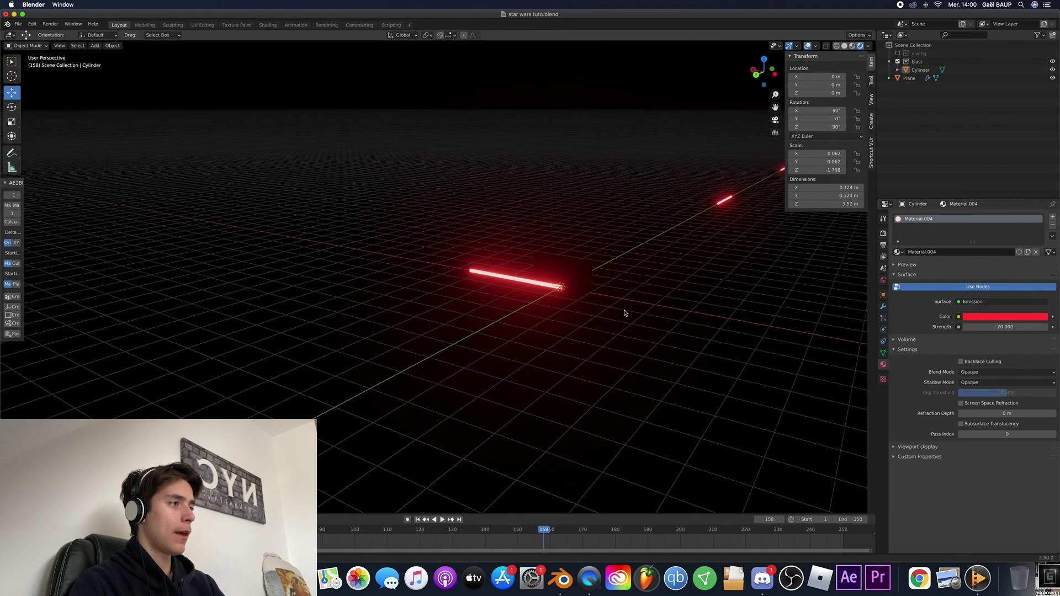
pyautogui.hscroll(-4, 615, 310)
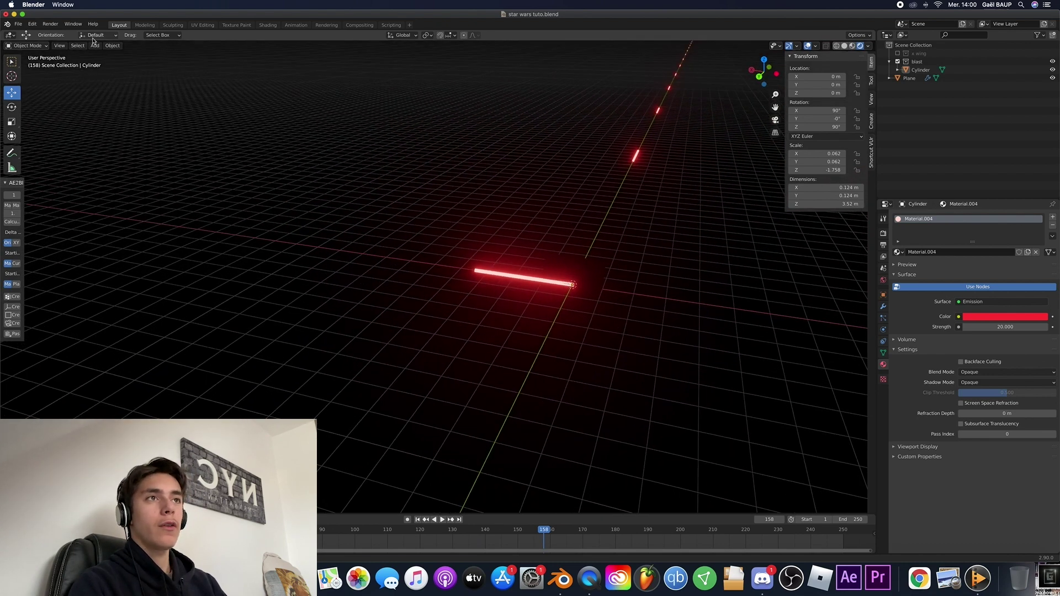
# - Add a point light at the origin and color it red, about hue 0.011 and saturation 0.749
pyautogui.click(96, 45)
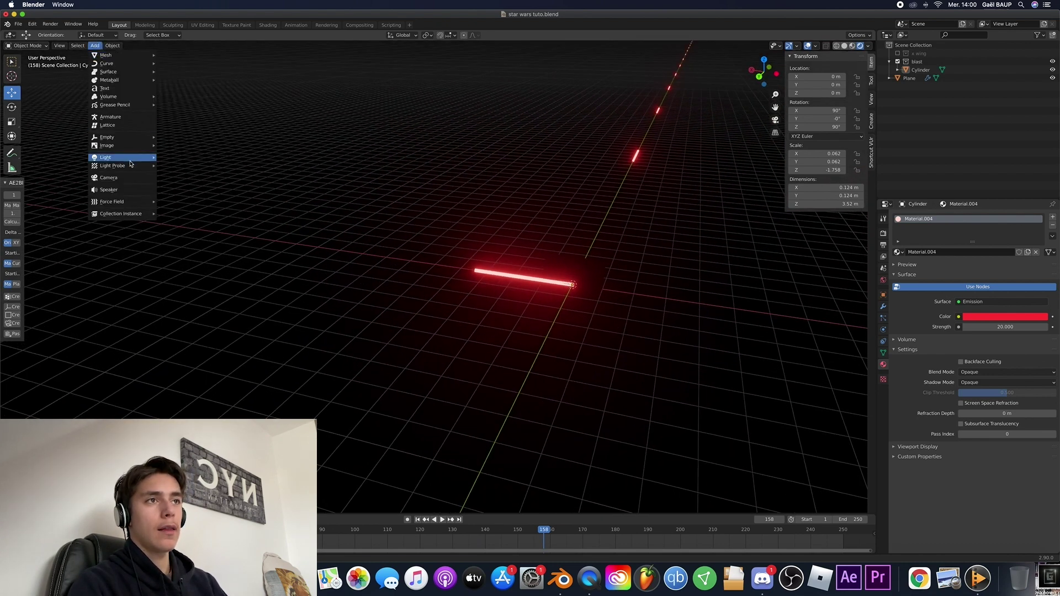
pyautogui.moveTo(133, 159)
pyautogui.click(172, 159)
pyautogui.hscroll(-3, 559, 266)
pyautogui.hscroll(1, 559, 266)
pyautogui.click(1025, 263)
pyautogui.moveTo(1005, 208); pyautogui.dragTo(1003, 205)
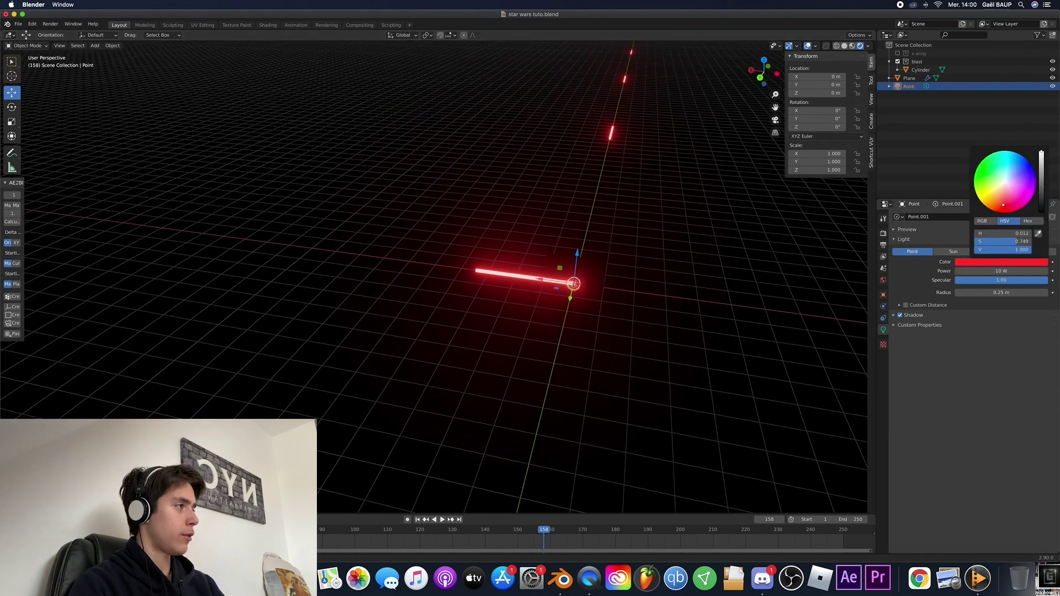
# - Set the point light's power to 1000 W and move the light into the blast collection
pyautogui.click(996, 272)
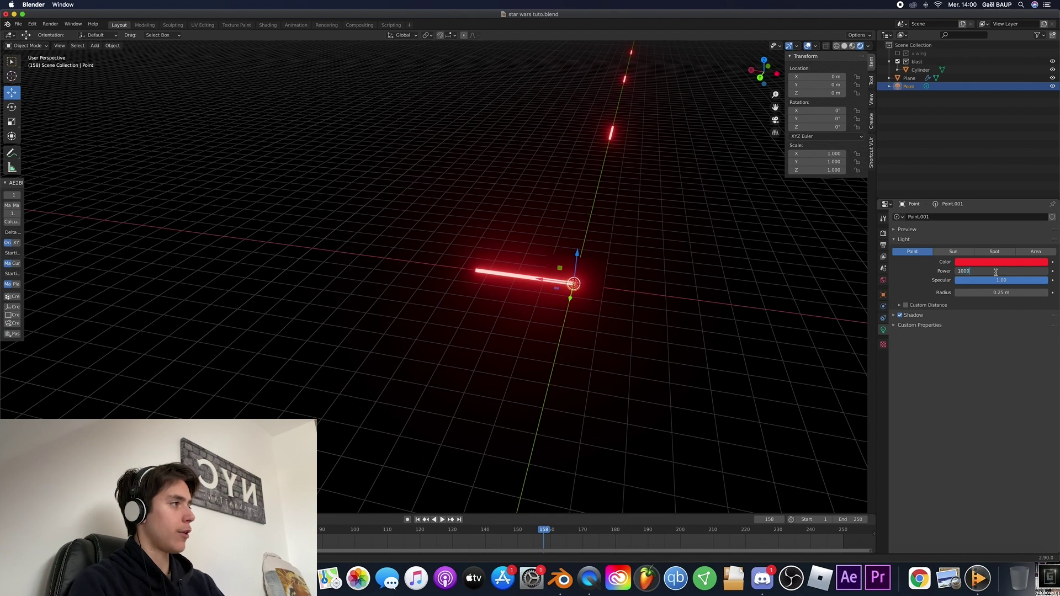
pyautogui.press('Return')
pyautogui.hscroll(5, 620, 271)
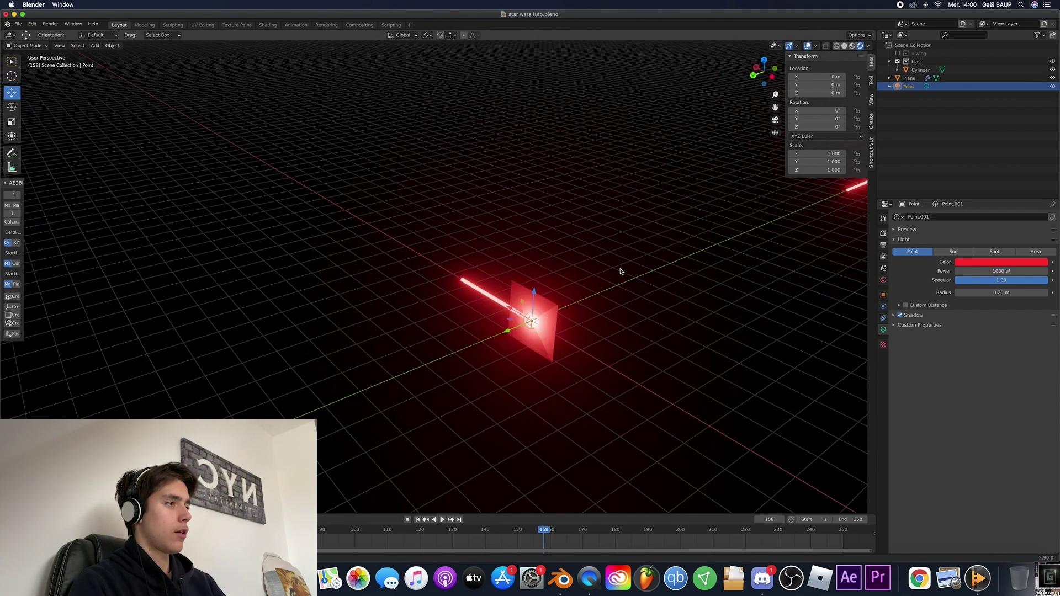
pyautogui.scroll(5, 621, 272)
pyautogui.moveTo(911, 86); pyautogui.dragTo(917, 66)
pyautogui.scroll(-8, 569, 268)
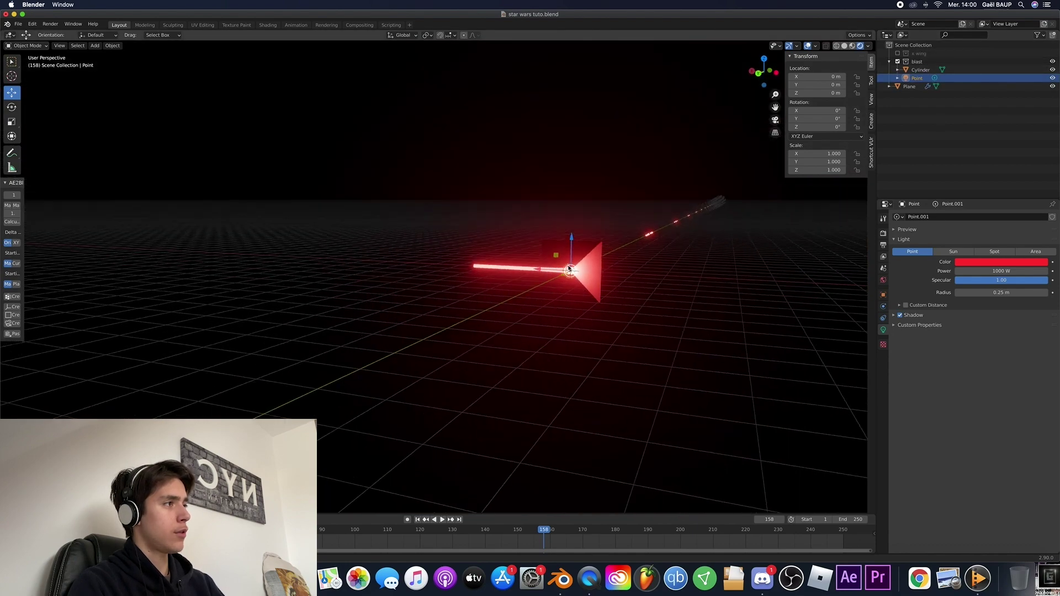
# - Play back the emission with the point light included and hide the blast collection in the viewport
pyautogui.press('space')
pyautogui.scroll(-4, 569, 268)
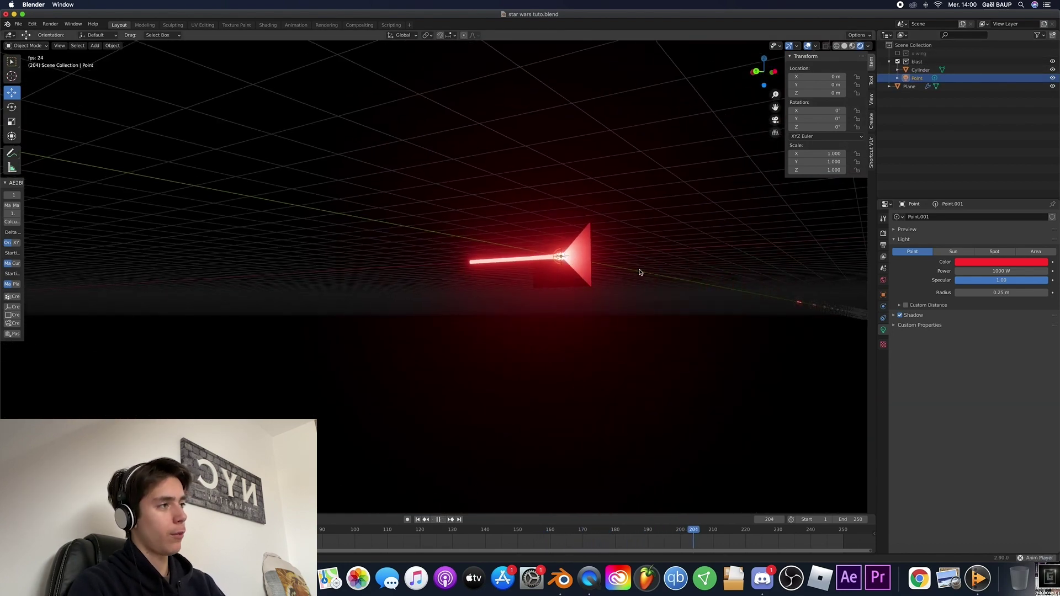
pyautogui.press('space')
pyautogui.scroll(10, 600, 289)
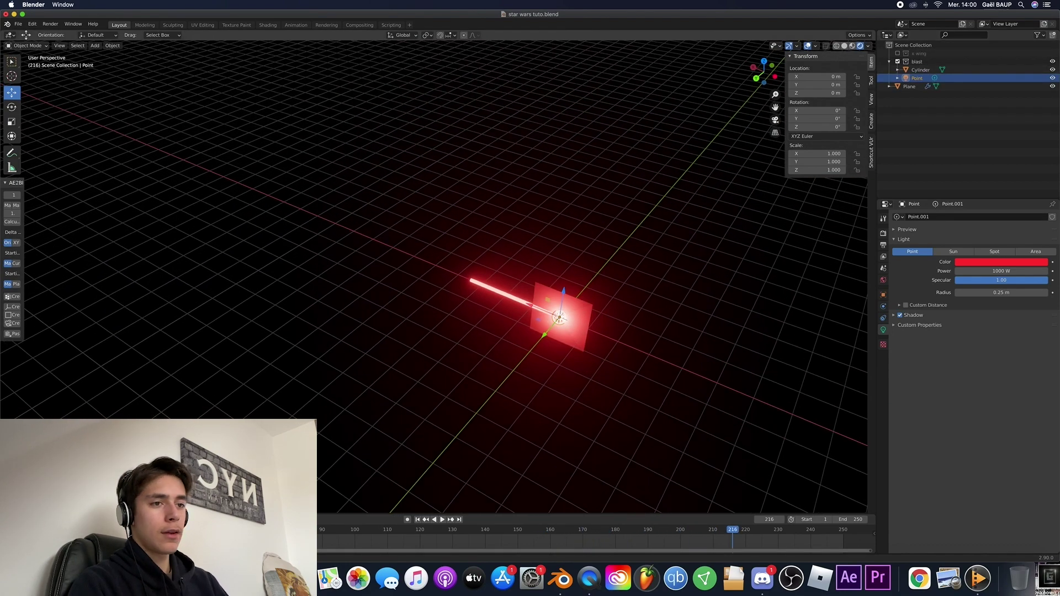
pyautogui.click(1052, 62)
pyautogui.hscroll(-8, 509, 209)
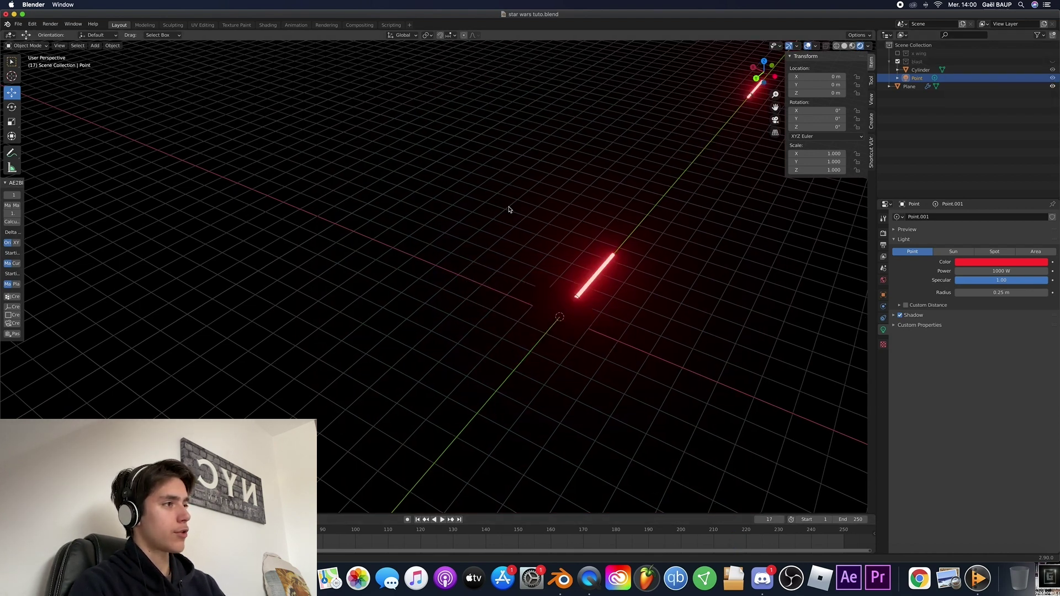
pyautogui.hscroll(-2, 509, 210)
# - Switch the viewport to material preview shading and enable the x wing collection
pyautogui.click(852, 47)
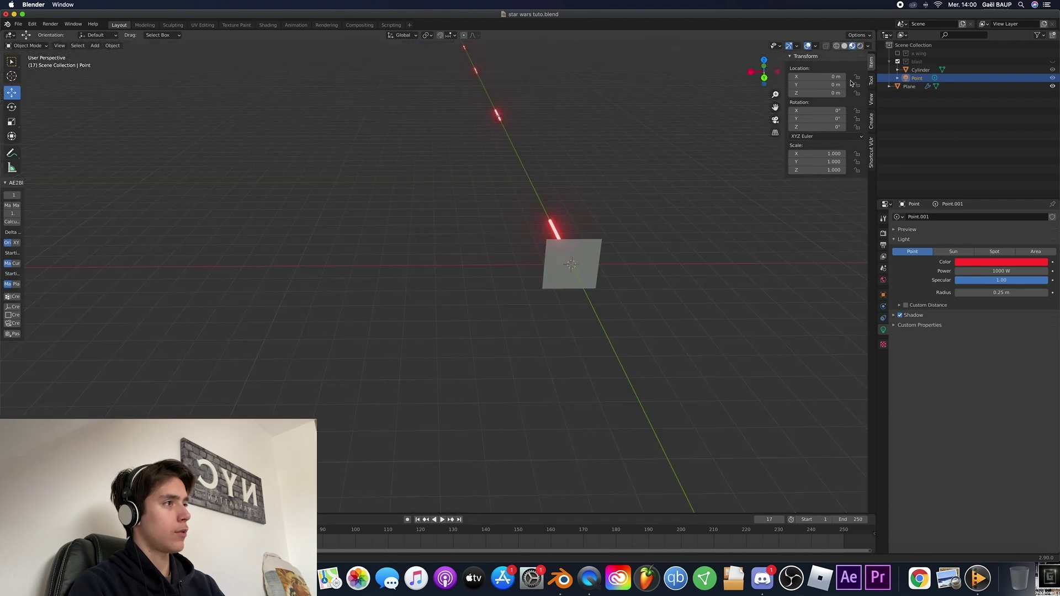
pyautogui.hscroll(-10, 610, 142)
pyautogui.hscroll(-2, 610, 142)
pyautogui.click(897, 54)
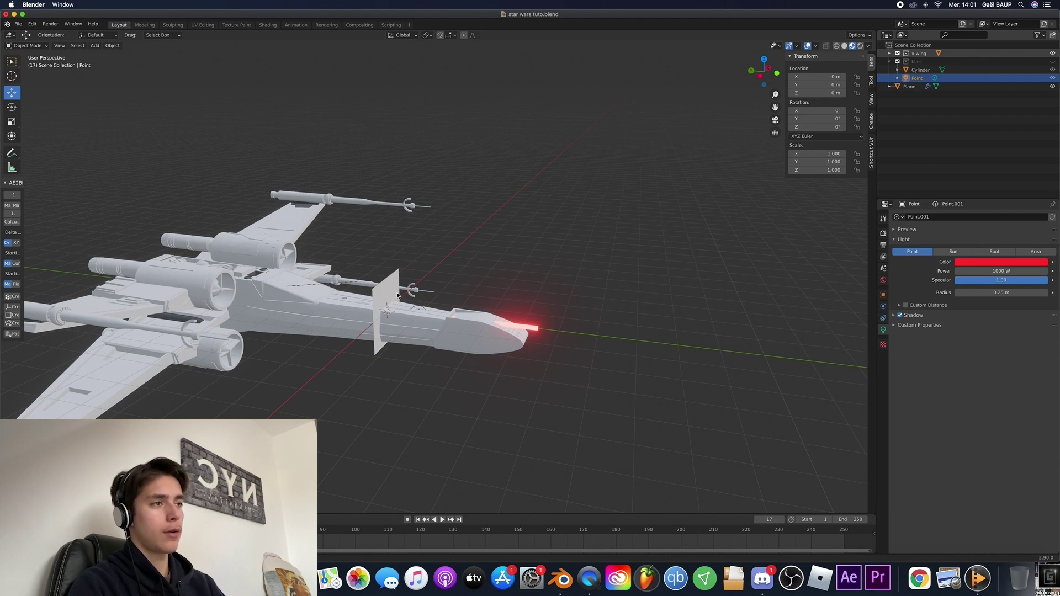
pyautogui.scroll(-5, 215, 302)
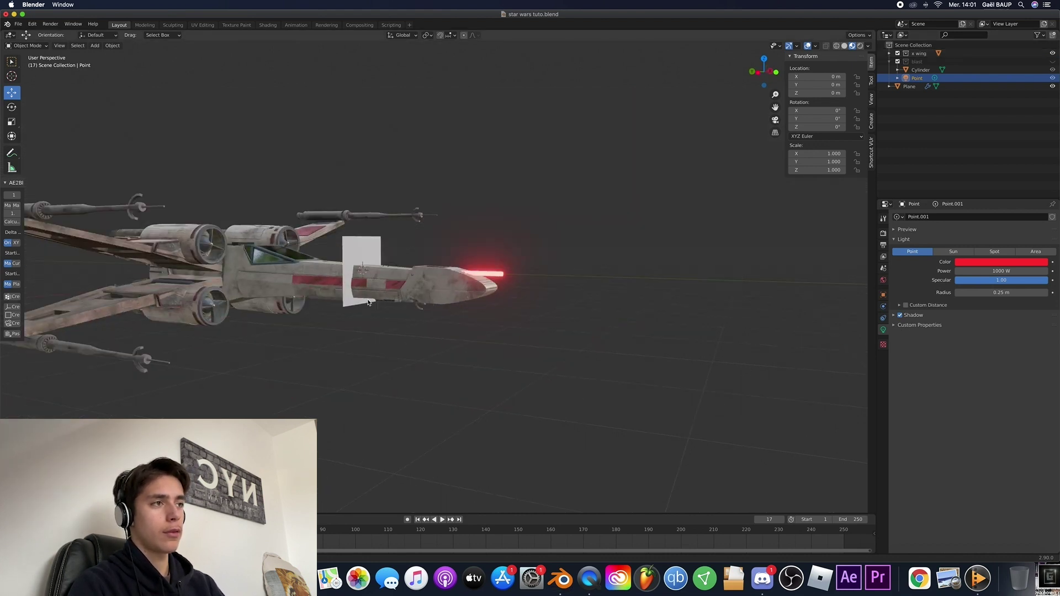
# - Move the emitter plane along X to about -6.41 m, near the X-wing's wingtip cannons, and view the scene from the front
pyautogui.click(357, 245)
pyautogui.hscroll(-5, 342, 260)
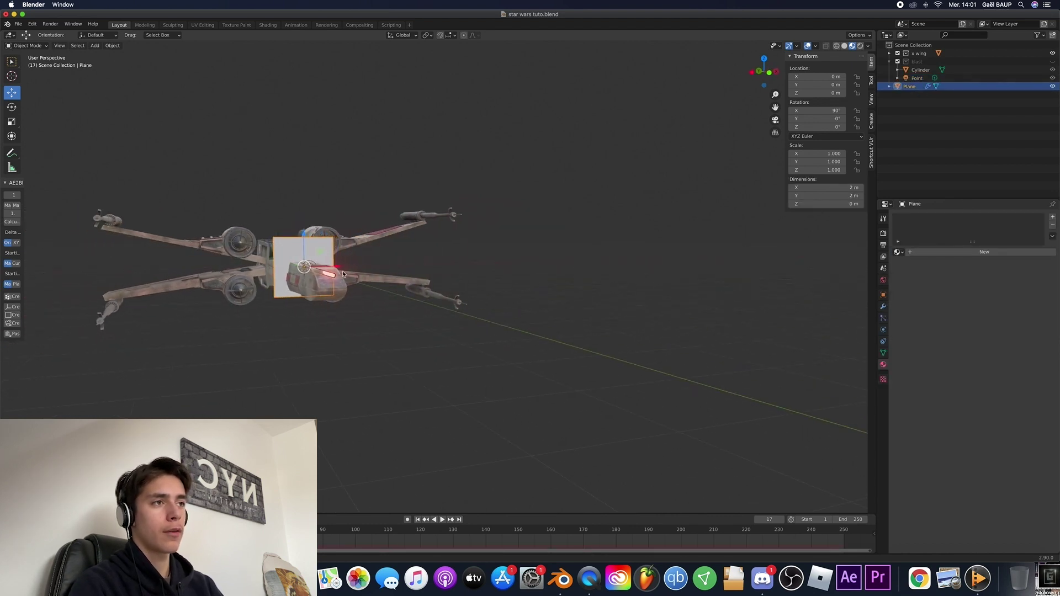
pyautogui.moveTo(333, 269); pyautogui.dragTo(135, 266)
pyautogui.hscroll(-5, 164, 262)
pyautogui.hscroll(4, 164, 261)
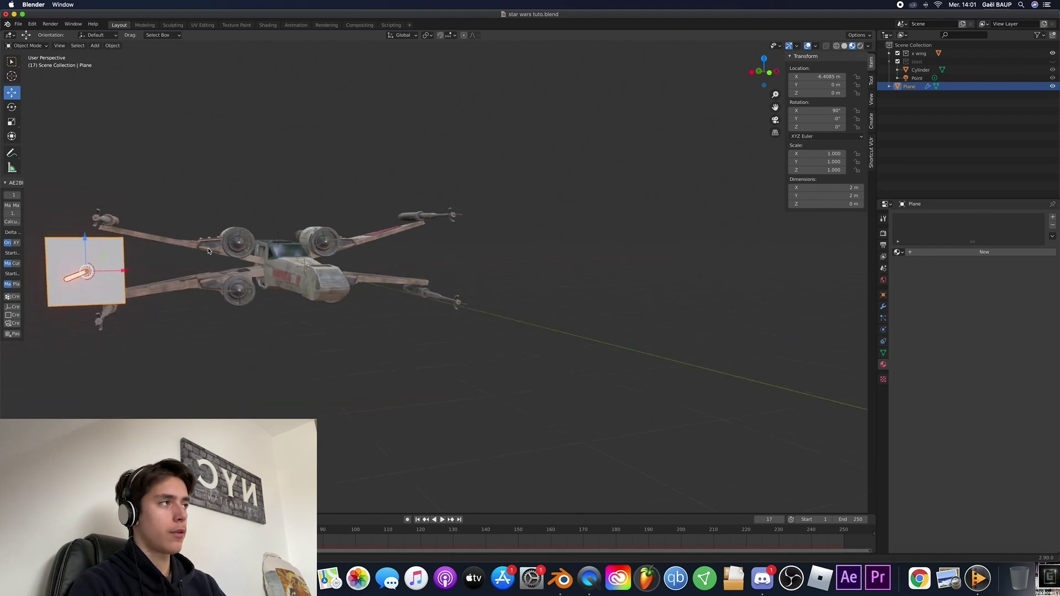
pyautogui.click(764, 71)
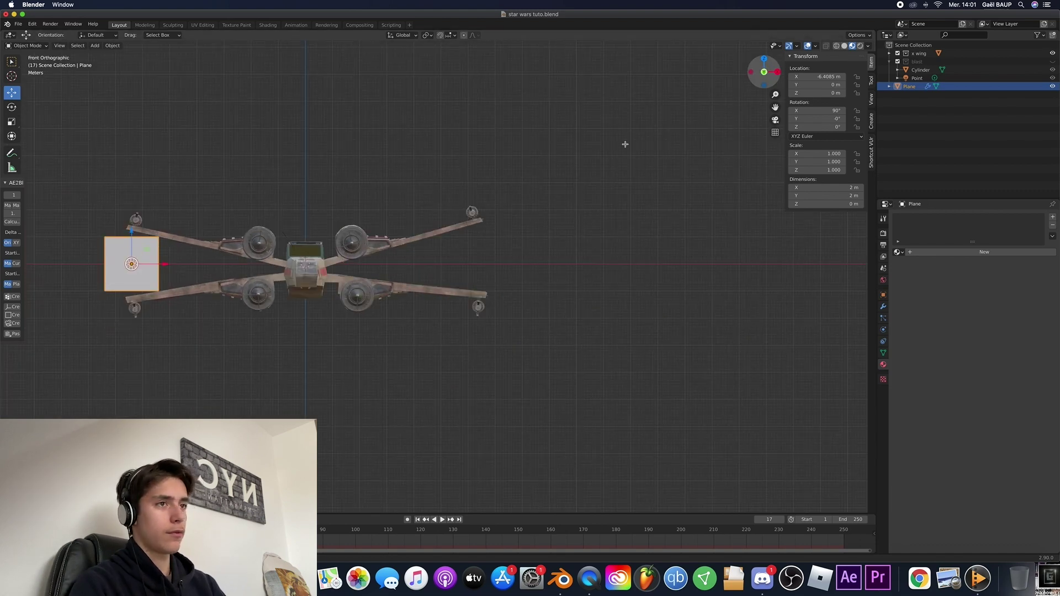
# - Raise the emitter plane along Z to about 0.98 m, toward the upper wingtip cannon, and switch the viewport to wireframe shading
pyautogui.keyDown('shift'); pyautogui.hscroll(-10, 533, 178); pyautogui.keyUp('shift')
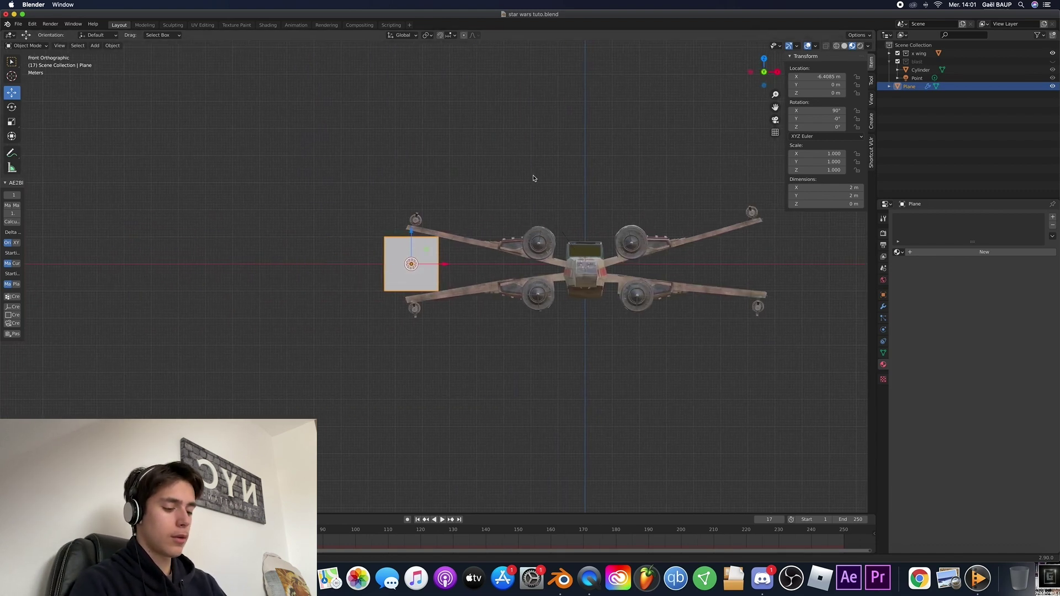
pyautogui.scroll(15, 533, 179)
pyautogui.keyDown('shift'); pyautogui.hscroll(5, 533, 179); pyautogui.keyUp('shift')
pyautogui.keyDown('ctrl'); pyautogui.scroll(-10, 533, 179); pyautogui.keyUp('ctrl')
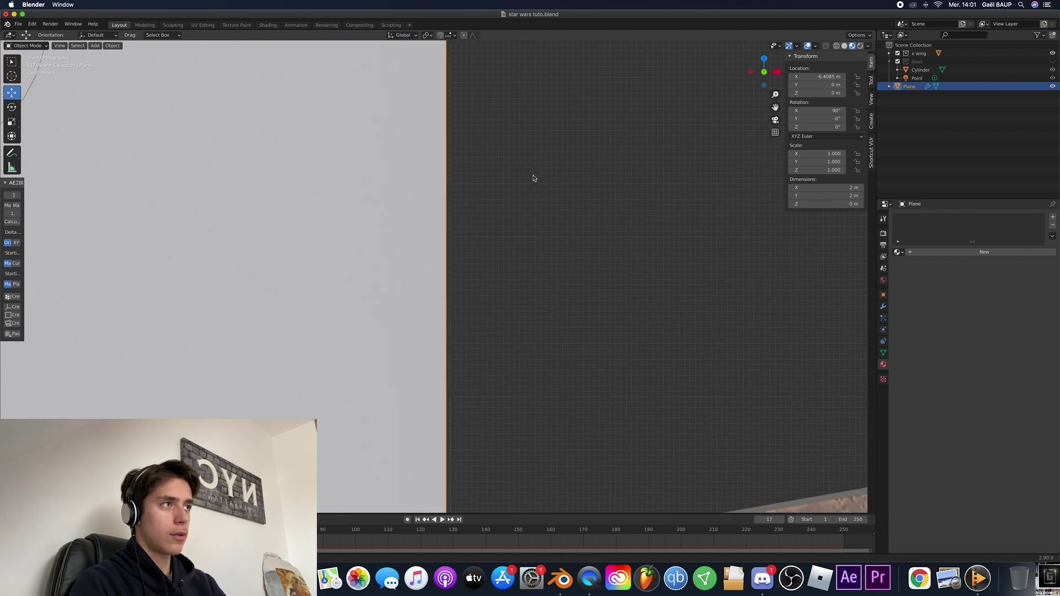
pyautogui.keyDown('shift'); pyautogui.scroll(5, 534, 179); pyautogui.keyUp('shift')
pyautogui.keyDown('shift'); pyautogui.hscroll(-5, 533, 178); pyautogui.keyUp('shift')
pyautogui.keyDown('shift'); pyautogui.scroll(3, 533, 179); pyautogui.keyUp('shift')
pyautogui.moveTo(332, 367); pyautogui.dragTo(452, 83)
pyautogui.keyDown('shift'); pyautogui.scroll(5, 451, 83); pyautogui.keyUp('shift')
pyautogui.keyDown('shift'); pyautogui.hscroll(-1, 452, 83); pyautogui.keyUp('shift')
pyautogui.keyDown('shift'); pyautogui.hscroll(-1, 451, 83); pyautogui.keyUp('shift')
pyautogui.click(837, 47)
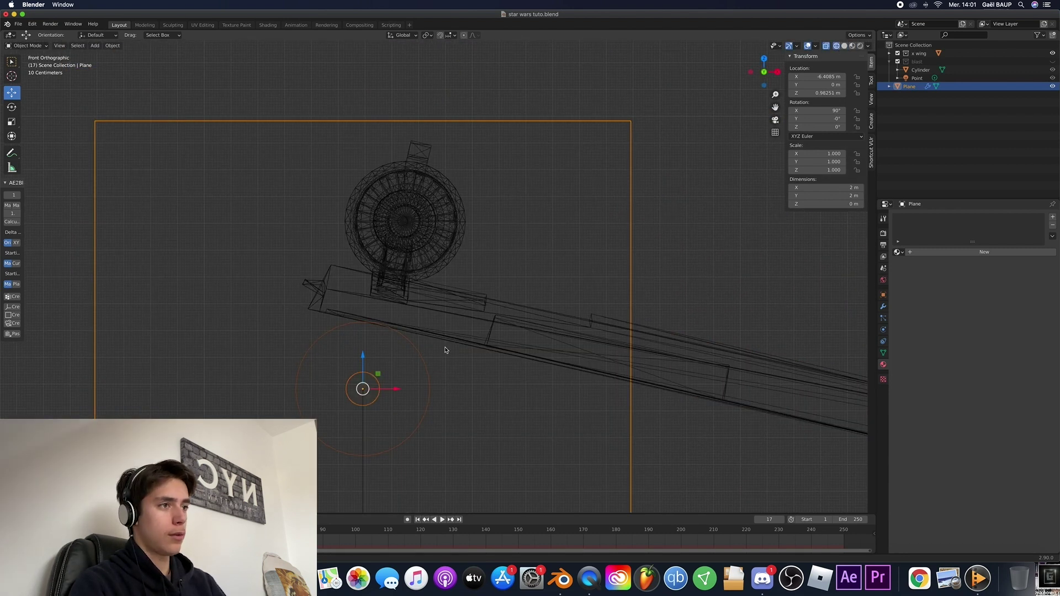
# - Centre the emitter plane on the upper wingtip cannon at X about -6.26 m and Z about 1.61 m, and move it along Y to the barrel tip
pyautogui.moveTo(363, 358); pyautogui.dragTo(407, 225, button='middle')
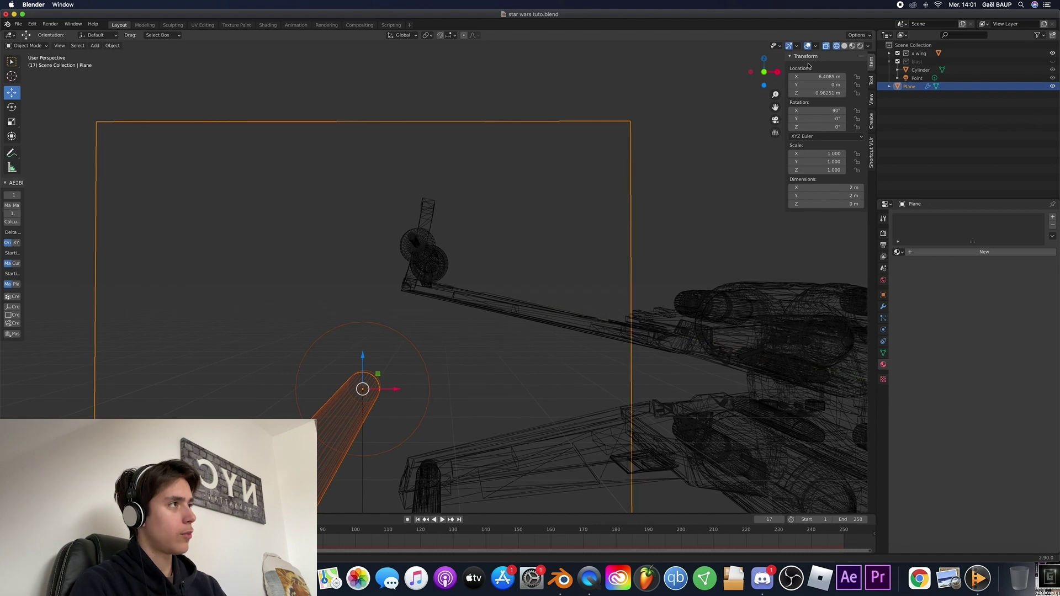
pyautogui.click(764, 72)
pyautogui.click(764, 72)
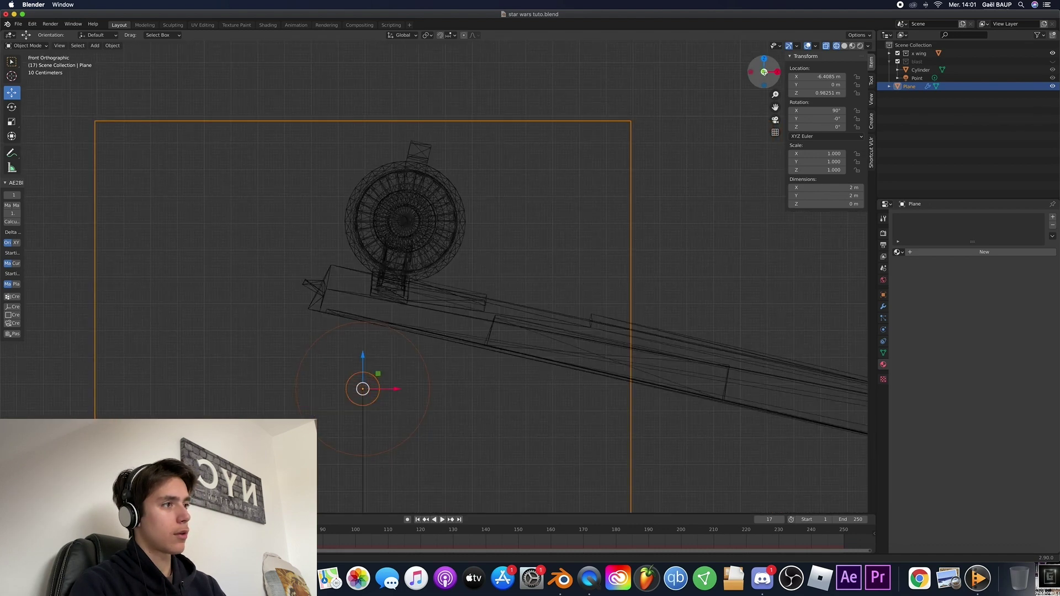
pyautogui.moveTo(360, 359); pyautogui.dragTo(436, 227)
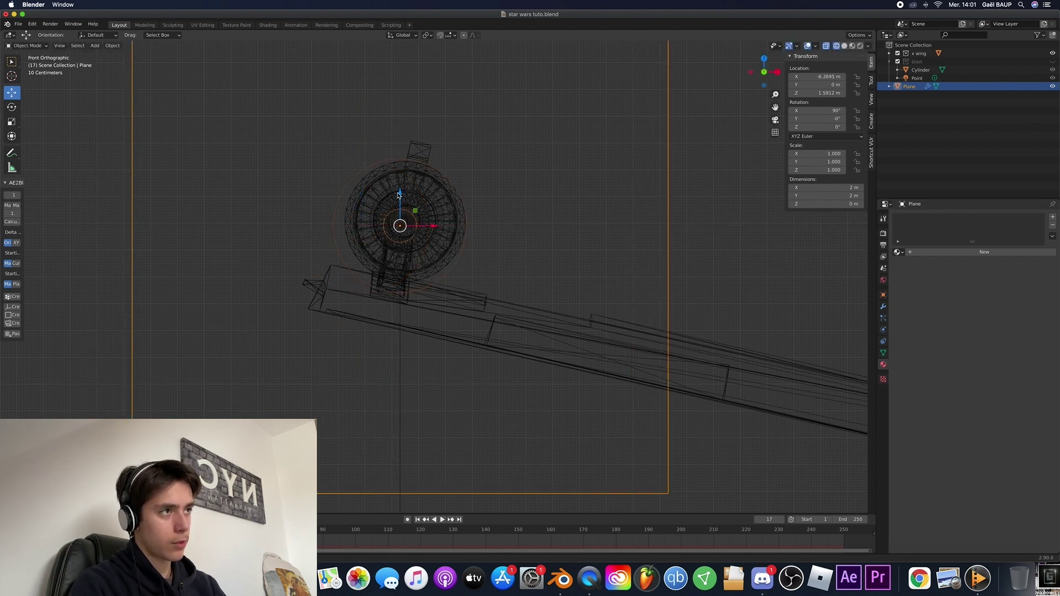
pyautogui.moveTo(400, 194); pyautogui.dragTo(435, 223)
pyautogui.moveTo(436, 222); pyautogui.dragTo(483, 221, button='middle')
pyautogui.moveTo(478, 221); pyautogui.dragTo(652, 230)
pyautogui.moveTo(651, 230); pyautogui.dragTo(533, 224, button='middle')
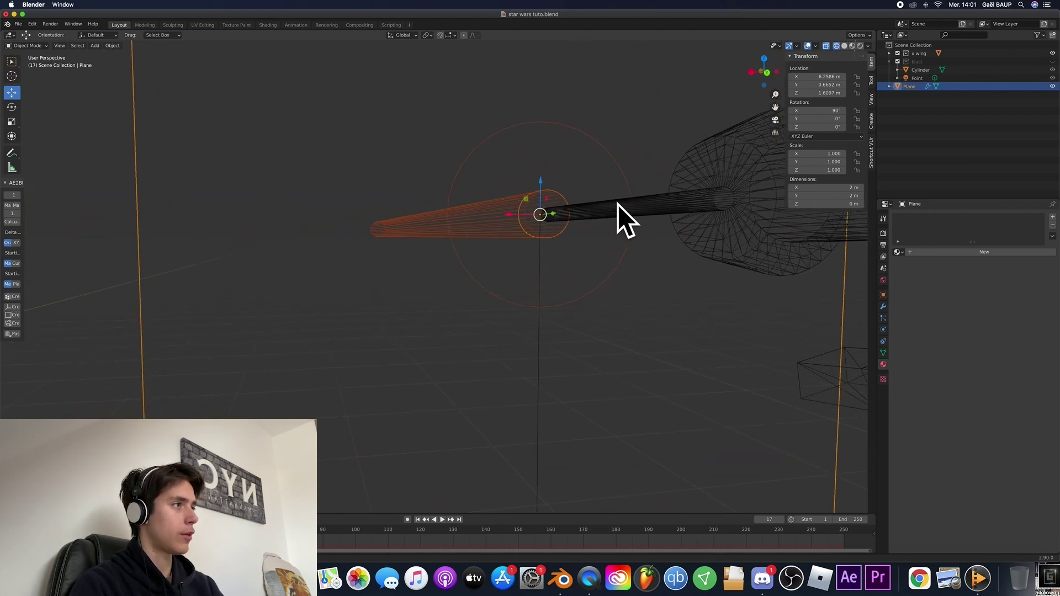
# - Unhide the blast collection and scale its cylinder down uniformly to about 0.068 m thick and 1.93 m long
pyautogui.click(920, 70)
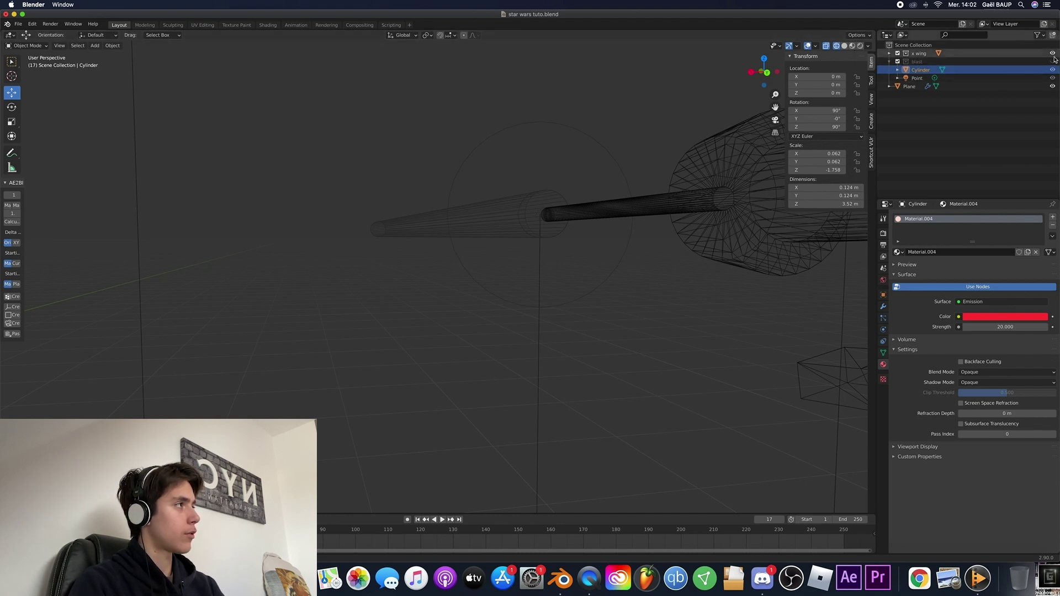
pyautogui.press('s')
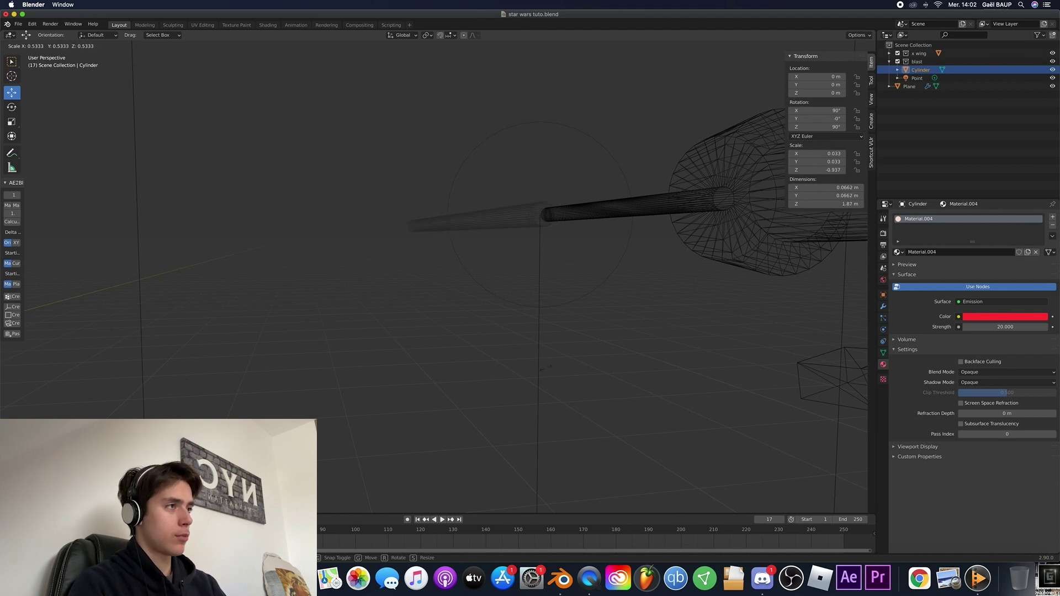
pyautogui.click(571, 367)
pyautogui.scroll(5, 466, 357)
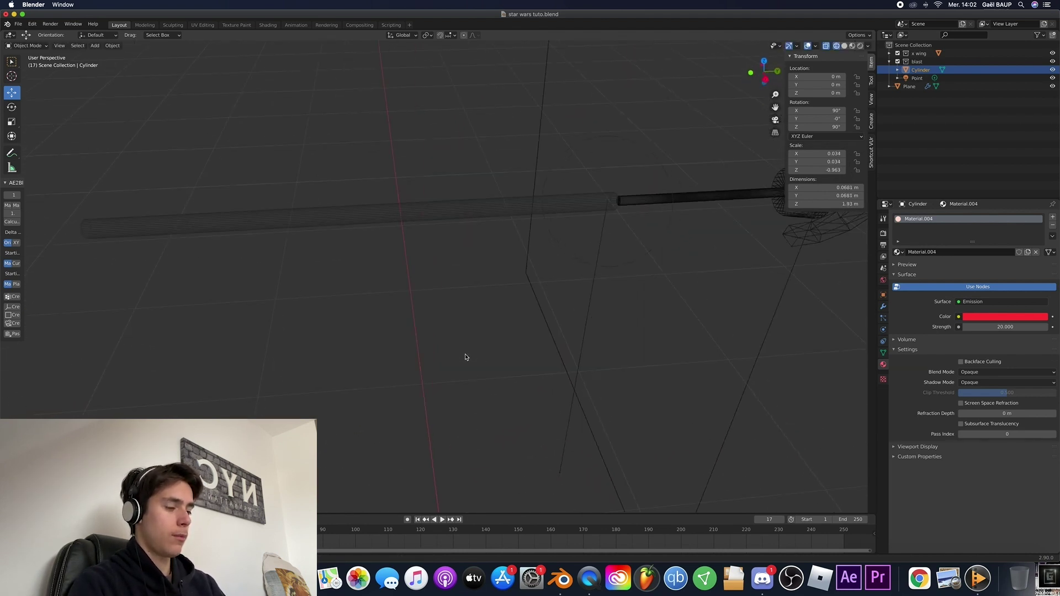
pyautogui.hscroll(-3, 466, 357)
pyautogui.press('s')
pyautogui.press('z')
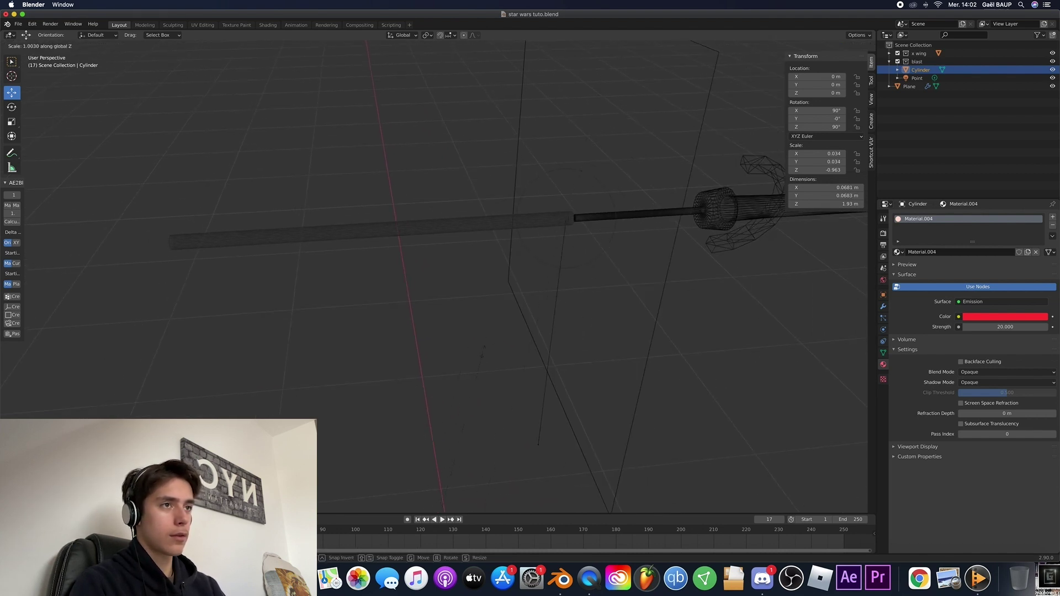
pyautogui.click(483, 354)
# - Stretch the blast cylinder along the global X axis to about 2.88 m long
pyautogui.press('s')
pyautogui.press('x')
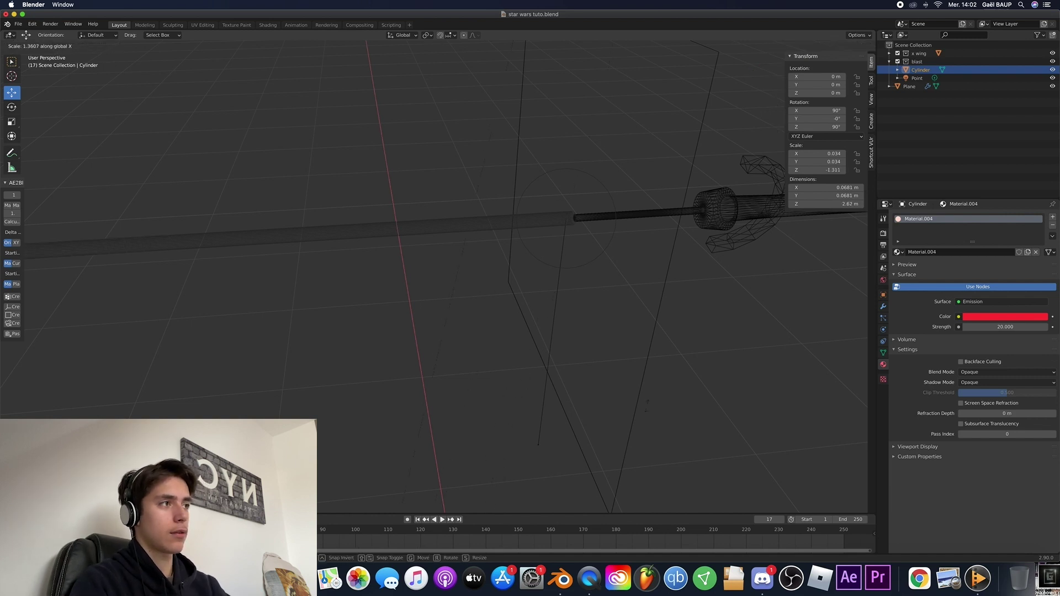
pyautogui.click(707, 172)
# - Check the blast's alignment with the cannon from several angles and switch the viewport back to material preview shading
pyautogui.hscroll(-5, 525, 218)
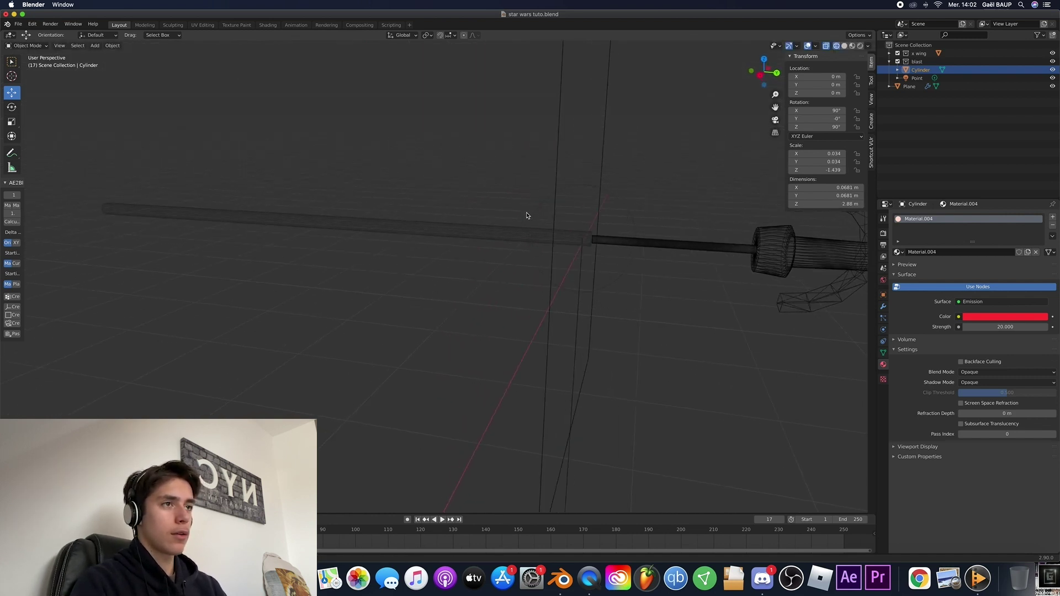
pyautogui.hscroll(-10, 527, 216)
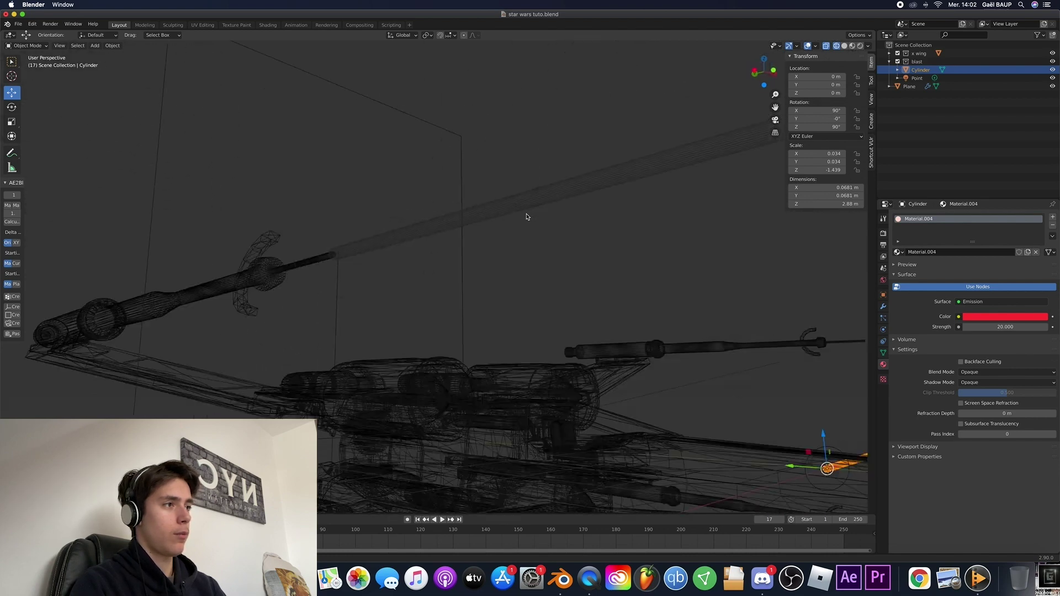
pyautogui.hscroll(-10, 526, 217)
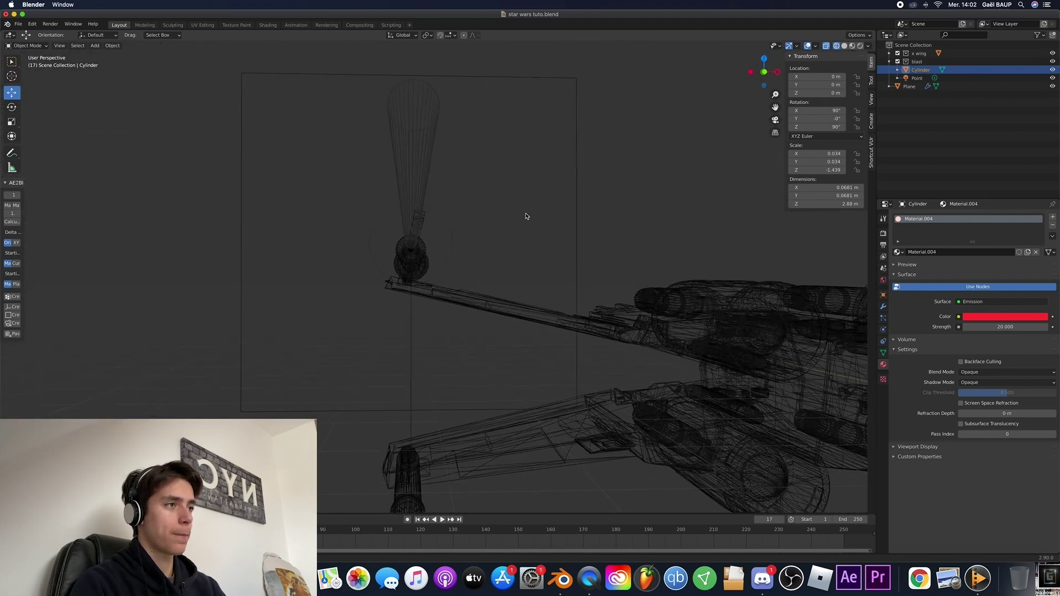
pyautogui.scroll(5, 606, 196)
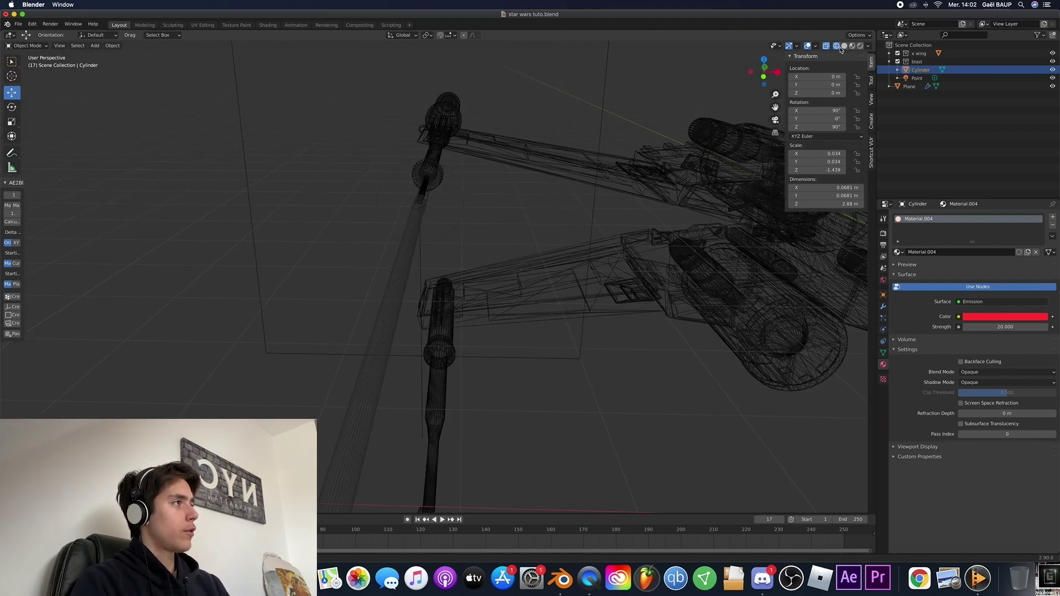
pyautogui.click(844, 46)
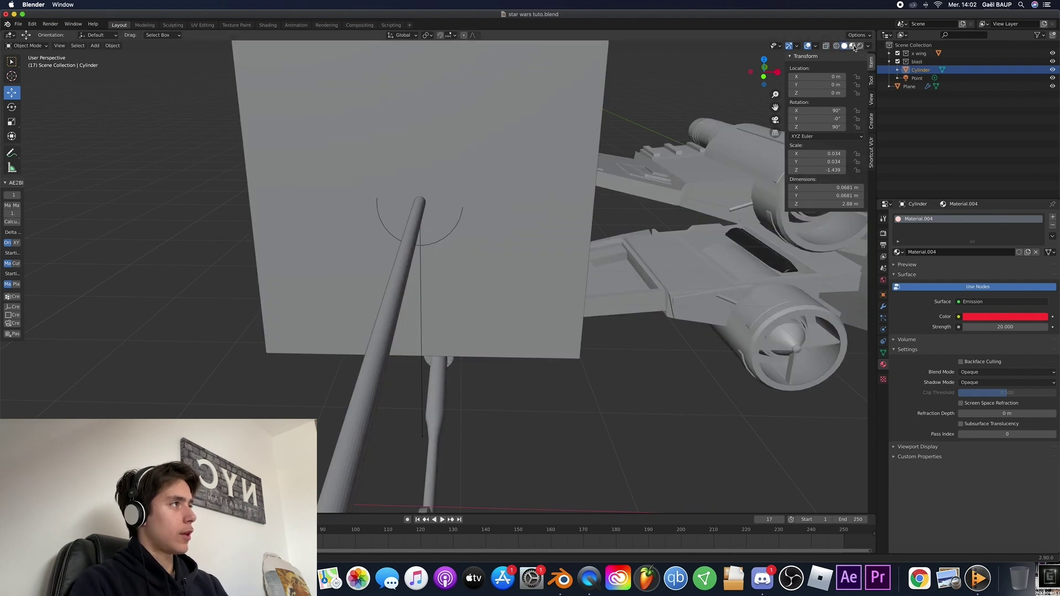
pyautogui.click(852, 46)
pyautogui.scroll(-8, 505, 255)
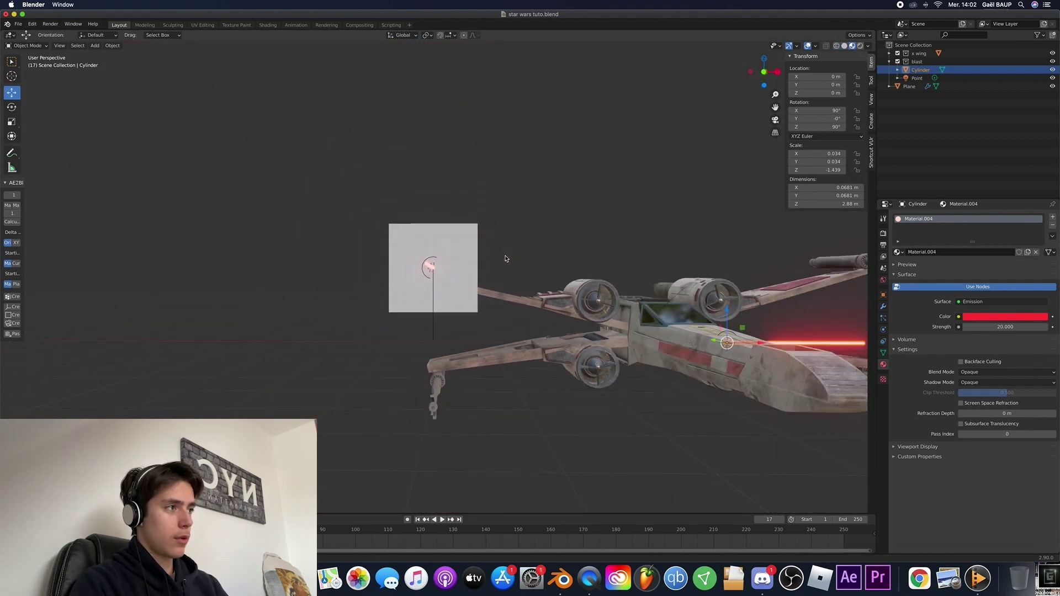
pyautogui.scroll(-1, 464, 289)
# - Duplicate the emitter plane and lower the copy along Z to about -1.70 m, at the lower cannon on the same side
pyautogui.click(458, 294)
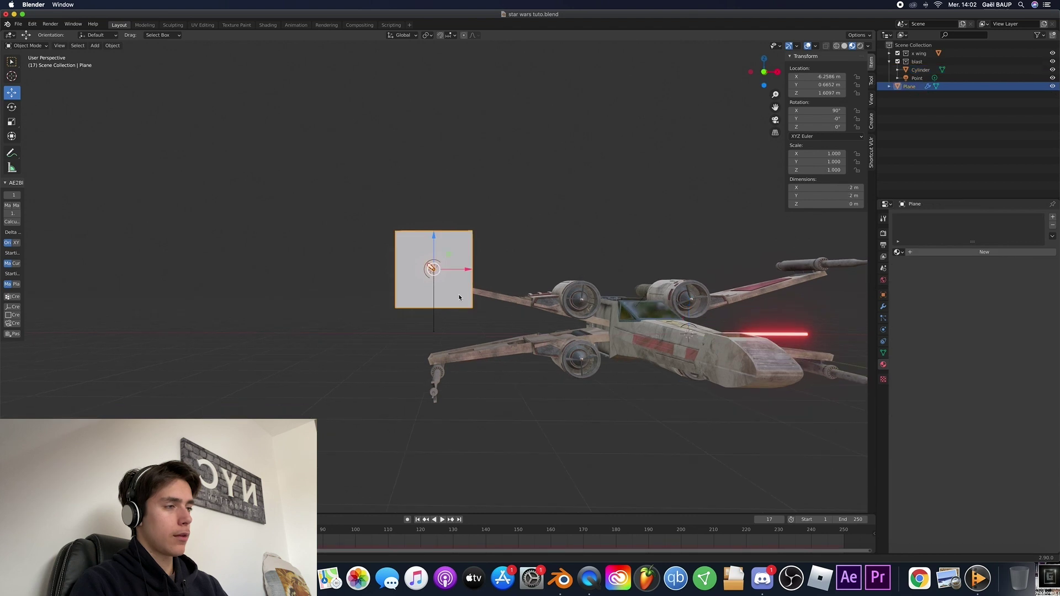
pyautogui.hotkey('shift', 'd')
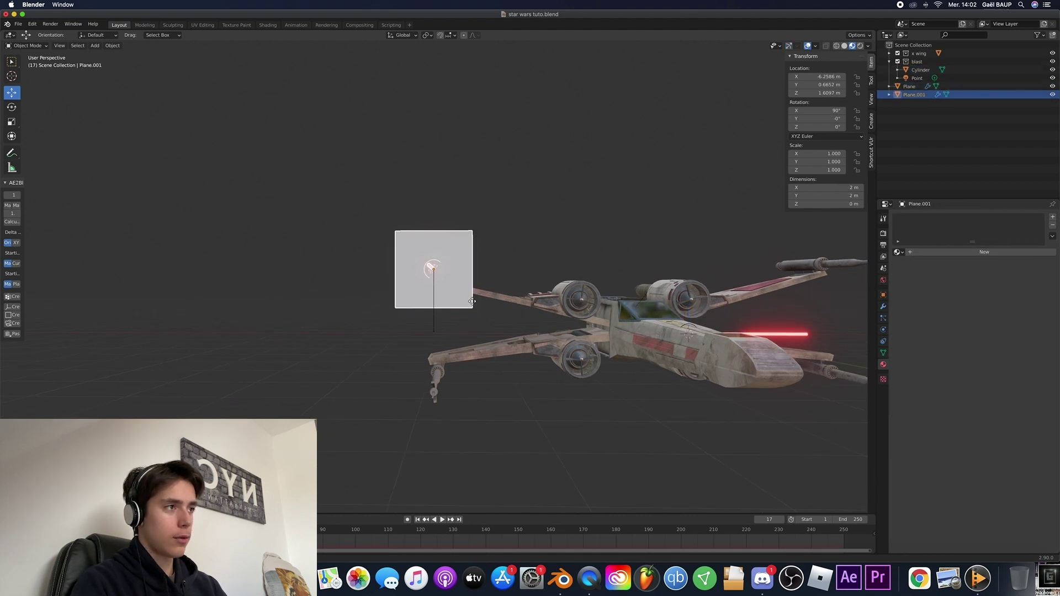
pyautogui.press('Escape')
pyautogui.moveTo(435, 238); pyautogui.dragTo(435, 370)
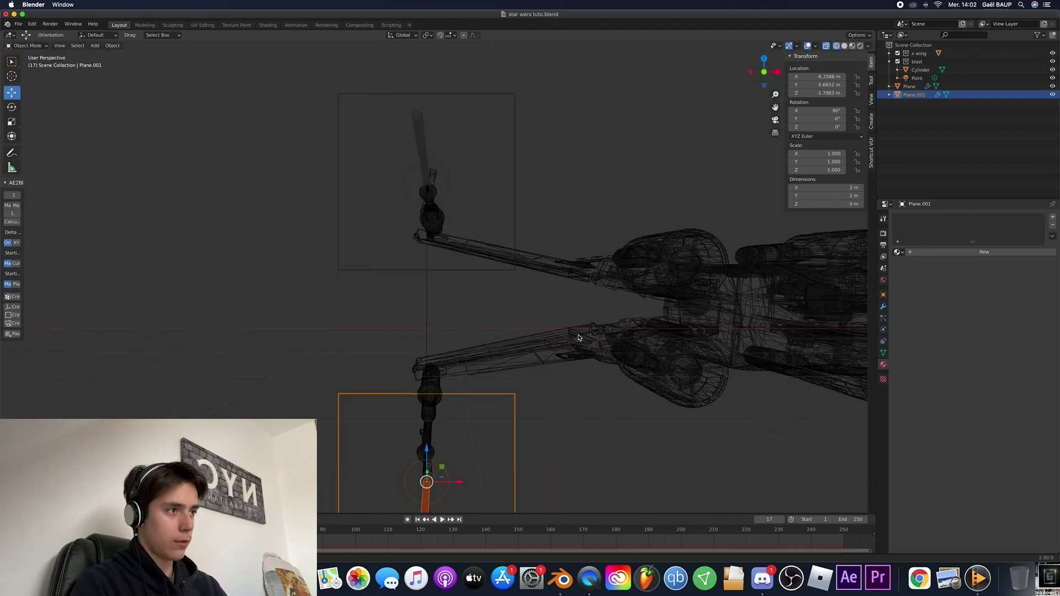
pyautogui.scroll(-6, 485, 201)
pyautogui.moveTo(459, 196); pyautogui.dragTo(459, 172)
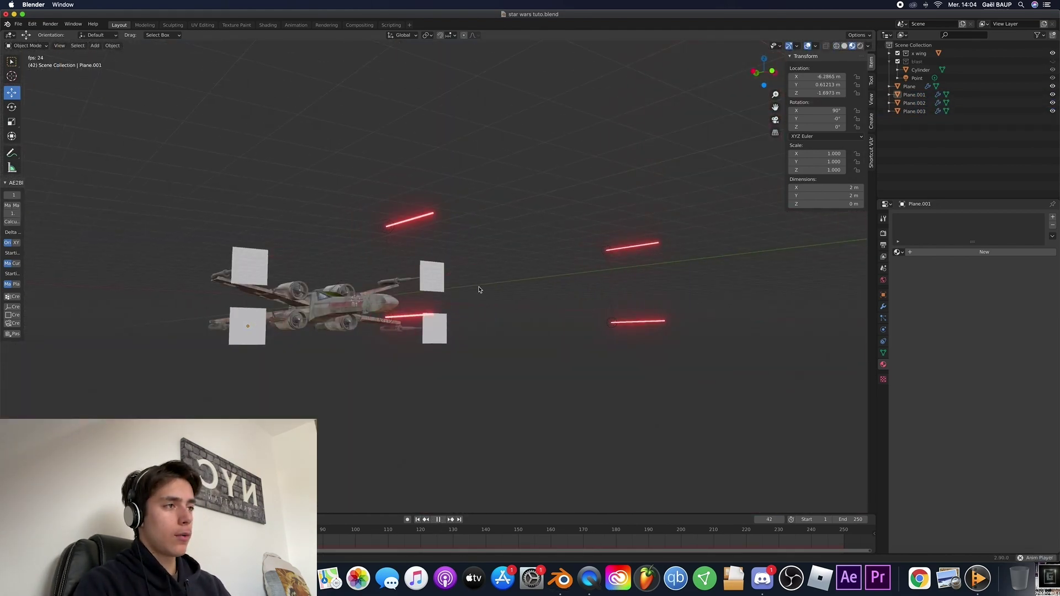
# - Play back the blasts from all four emitter planes, viewing them from several angles, and return the playhead to frame 4
pyautogui.scroll(3, 481, 290)
pyautogui.press('space')
pyautogui.hscroll(-2, 482, 290)
pyautogui.press('space')
pyautogui.hscroll(-5, 488, 350)
pyautogui.press('space')
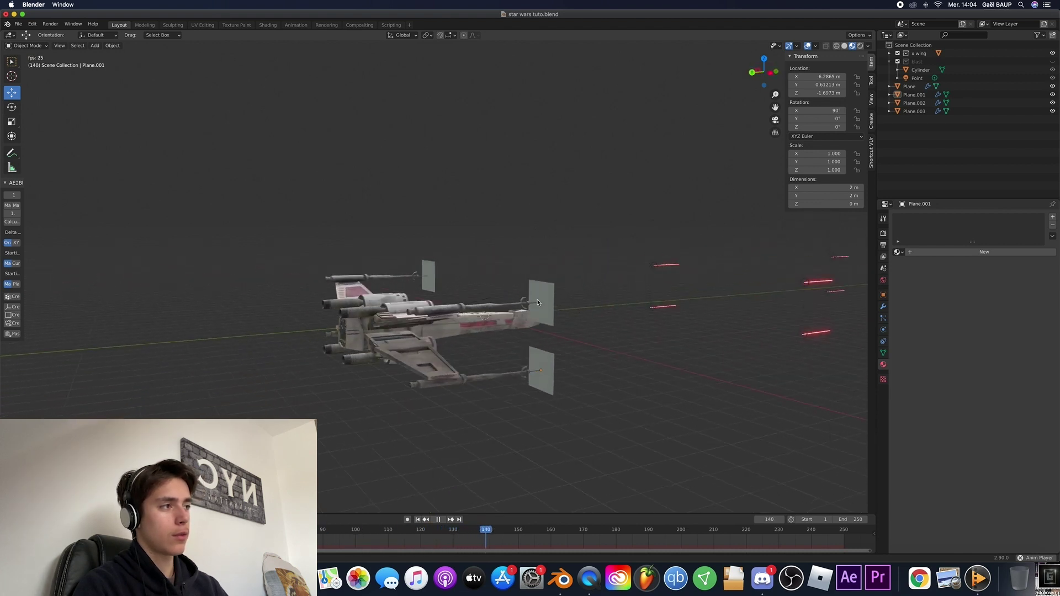
pyautogui.hscroll(-3, 538, 303)
pyautogui.hscroll(8, 538, 303)
pyautogui.hscroll(-5, 538, 302)
pyautogui.press('space')
pyautogui.hscroll(8, 538, 303)
pyautogui.moveTo(743, 530); pyautogui.dragTo(40, 530)
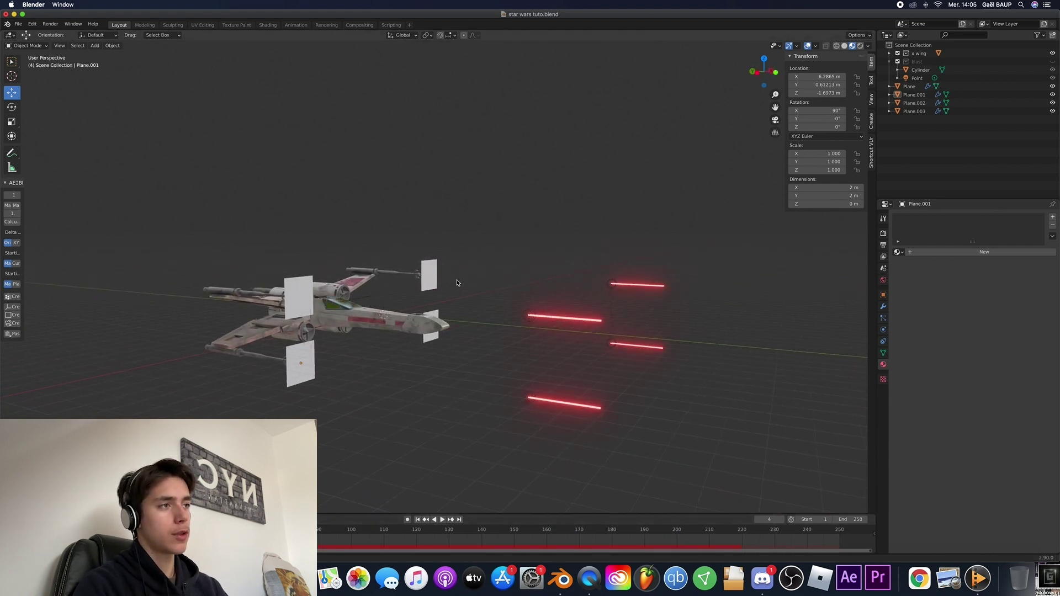
# - Join the four emitter planes into one object, with the original upper plane as the active object
pyautogui.click(431, 286)
pyautogui.keyDown('shift'); pyautogui.click(430, 338); pyautogui.keyUp('shift')
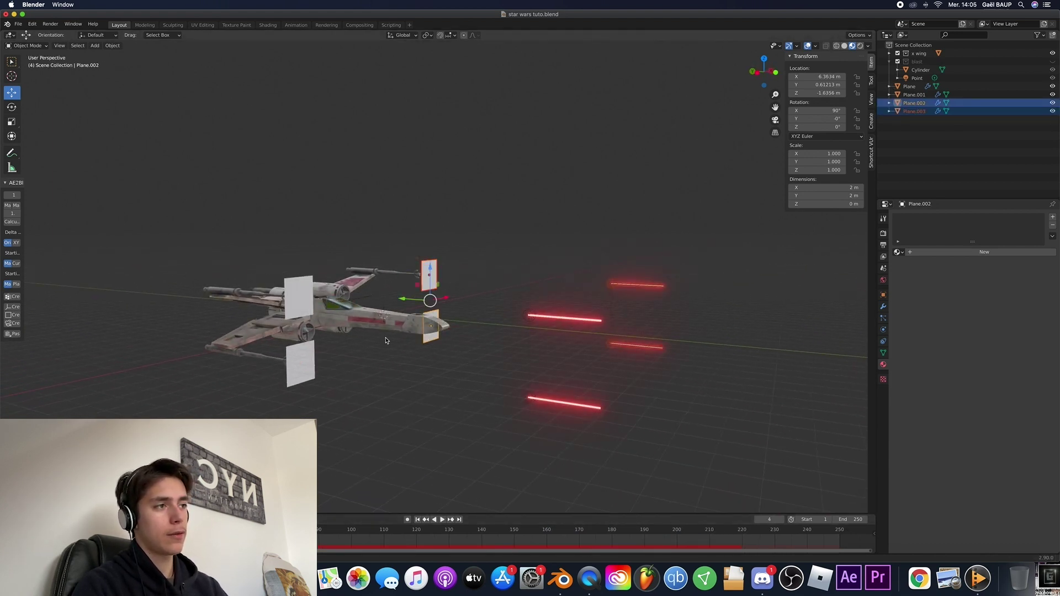
pyautogui.keyDown('shift'); pyautogui.click(292, 352); pyautogui.keyUp('shift')
pyautogui.keyDown('shift'); pyautogui.click(296, 305); pyautogui.keyUp('shift')
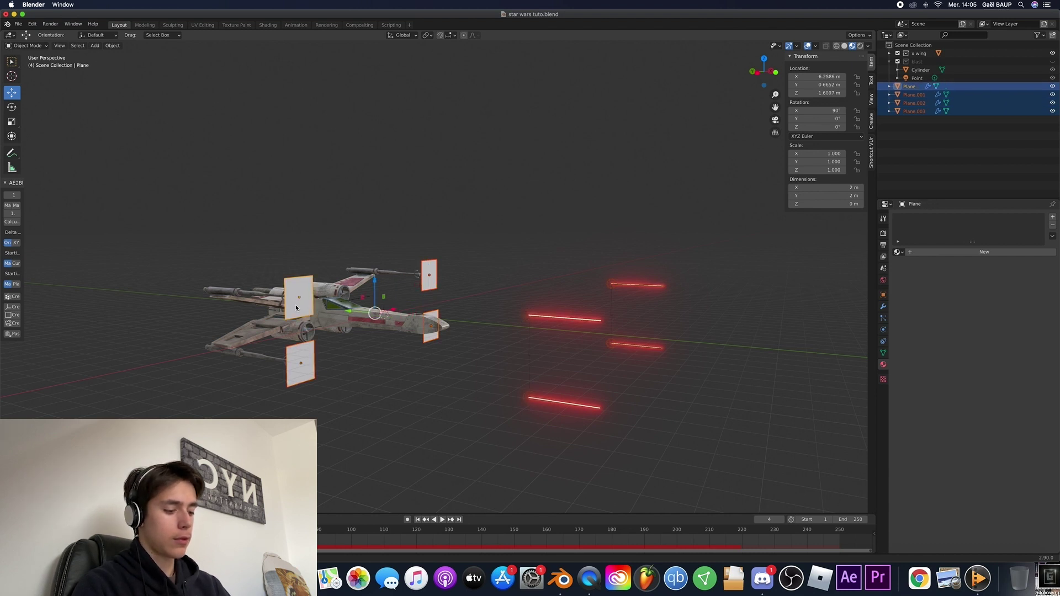
pyautogui.hotkey('ctrl', 'j')
# - Play back the emission of the joined emitter, viewing the X-wing from behind and from the front
pyautogui.moveTo(329, 310); pyautogui.dragTo(441, 330, button='middle')
pyautogui.press('space')
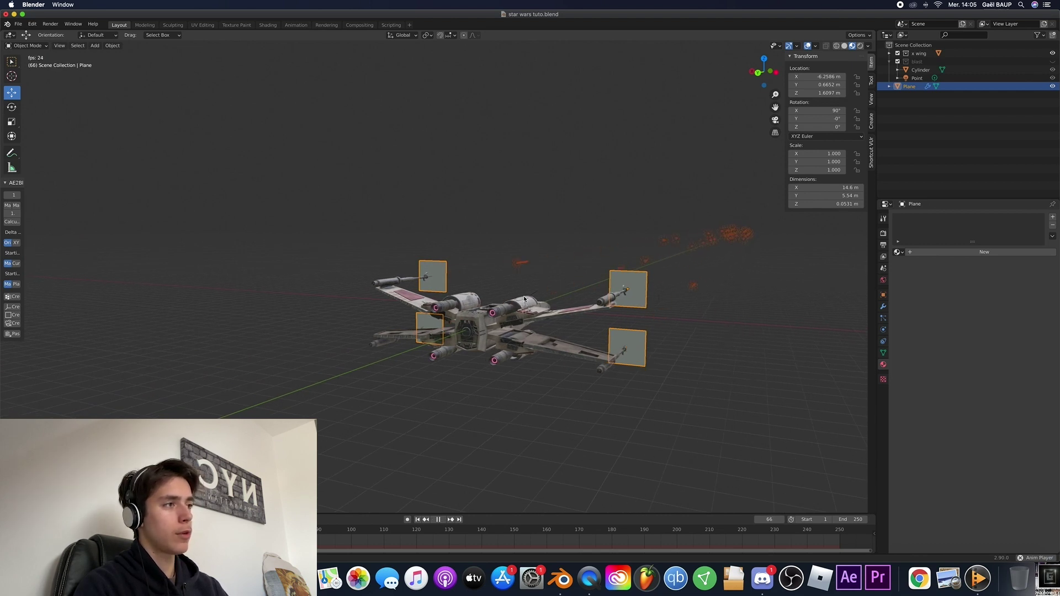
pyautogui.moveTo(532, 360); pyautogui.dragTo(353, 335, button='middle')
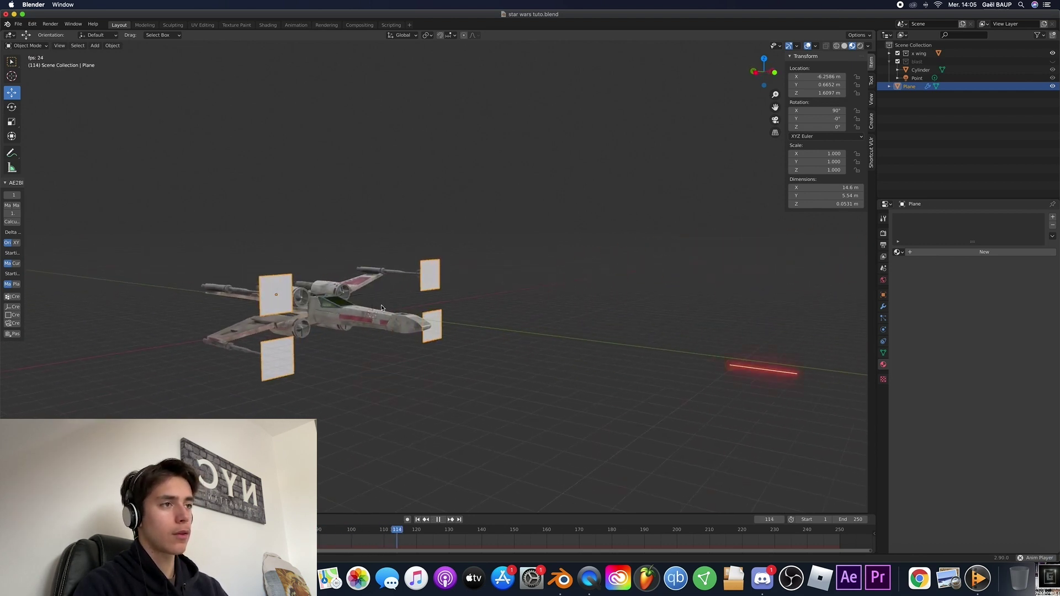
pyautogui.press('space')
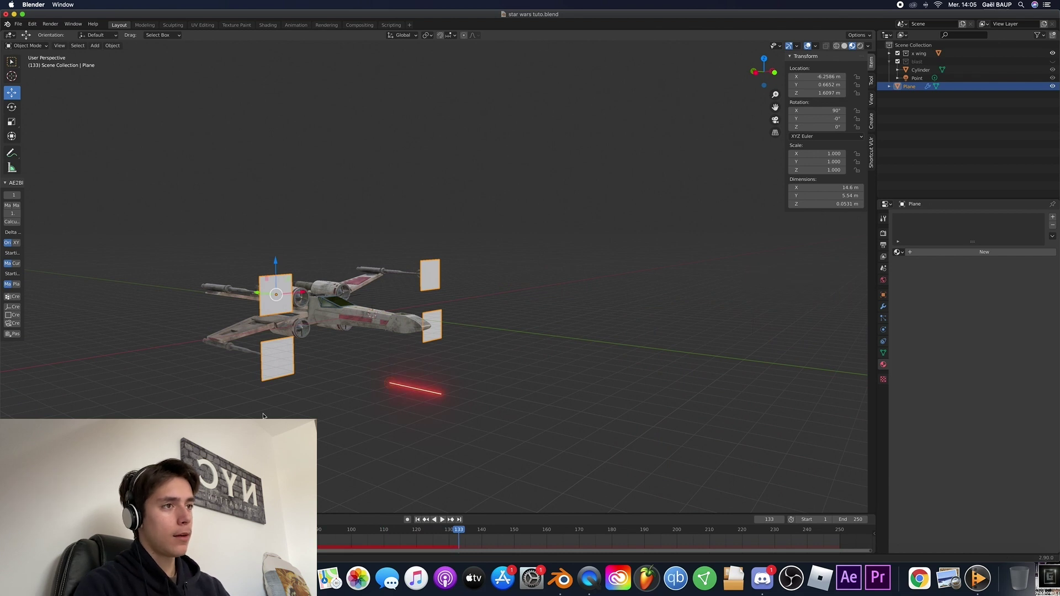
# - Turn off Show Emitter for both render and viewport display in the joined plane's particle settings
pyautogui.click(882, 320)
pyautogui.scroll(-15, 971, 340)
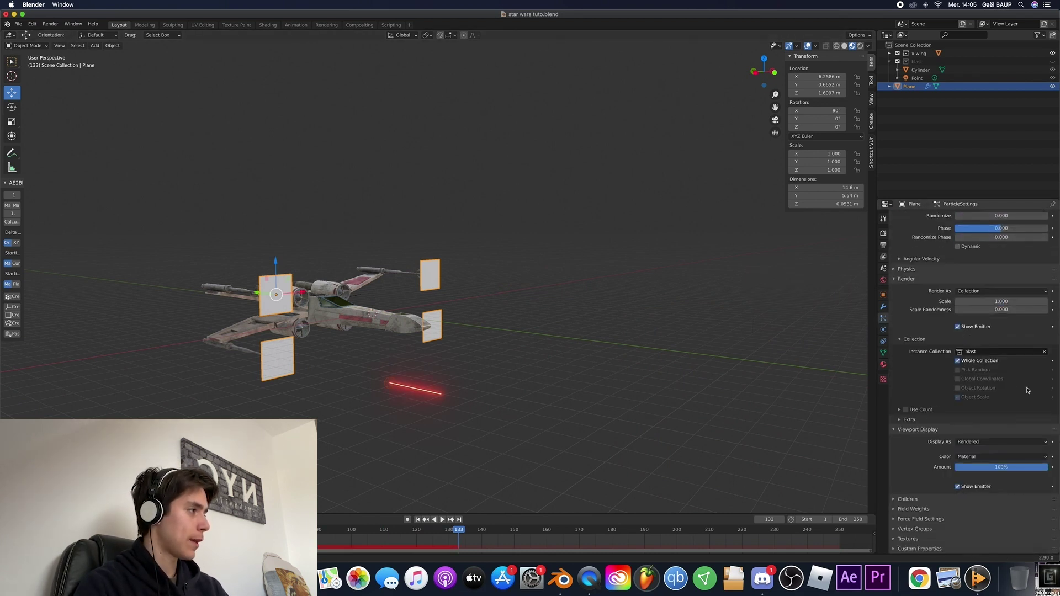
pyautogui.scroll(2, 984, 344)
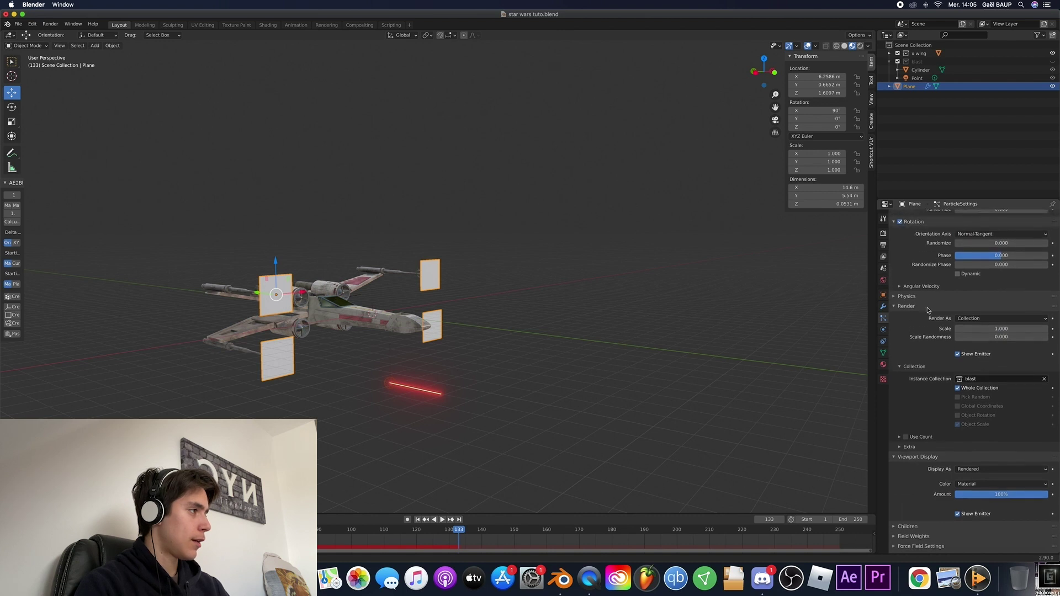
pyautogui.click(958, 355)
pyautogui.scroll(-2, 947, 364)
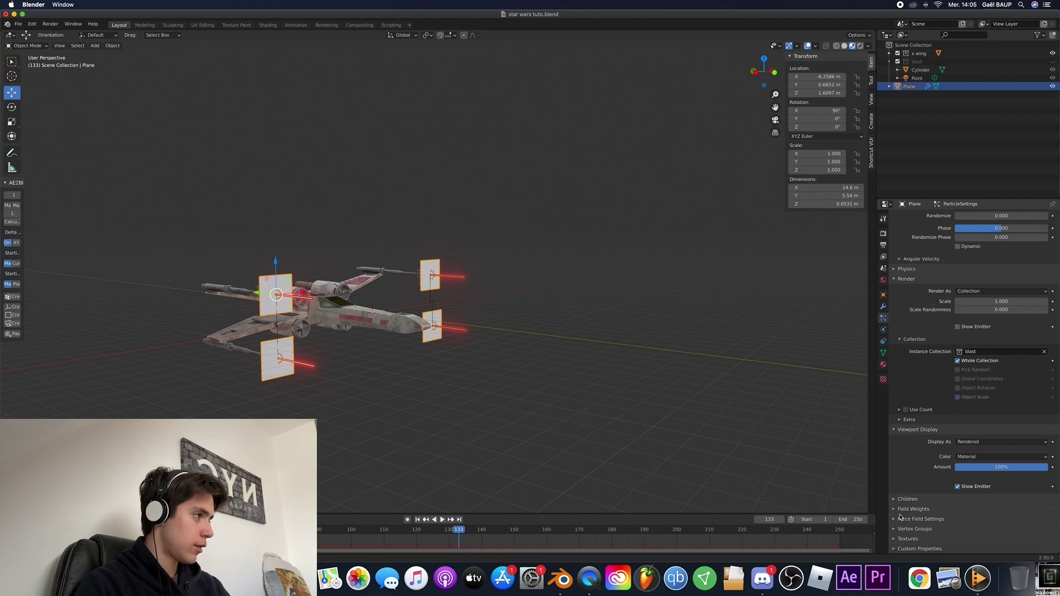
pyautogui.click(958, 487)
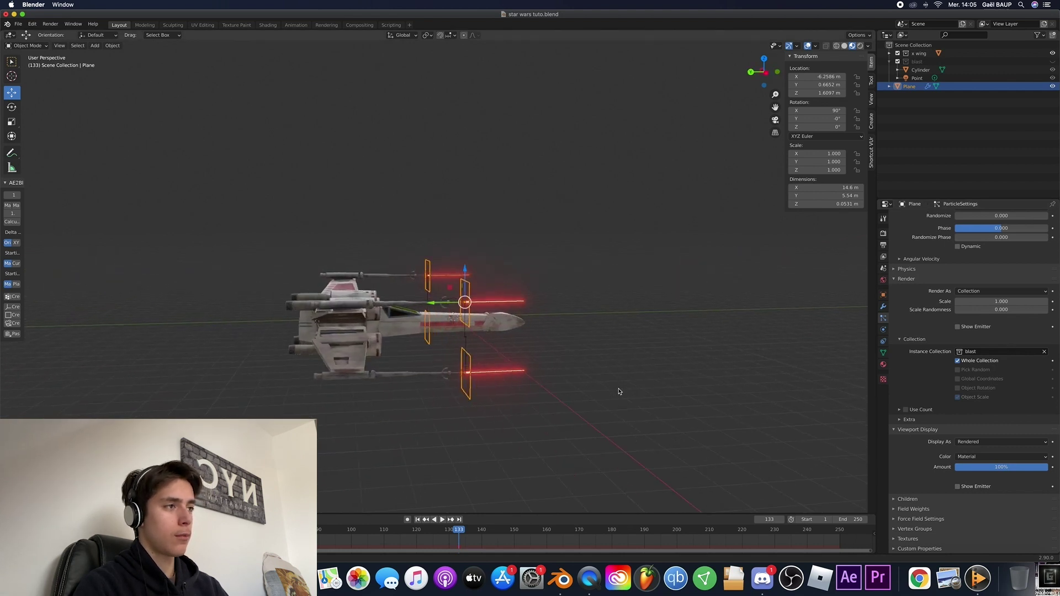
# - Deselect the emitter, play back the blasts with the X-wing, and switch the viewport to rendered shading
pyautogui.click(558, 249)
pyautogui.press('space')
pyautogui.hscroll(-5, 666, 256)
pyautogui.moveTo(666, 256); pyautogui.dragTo(555, 211, button='middle')
pyautogui.press('space')
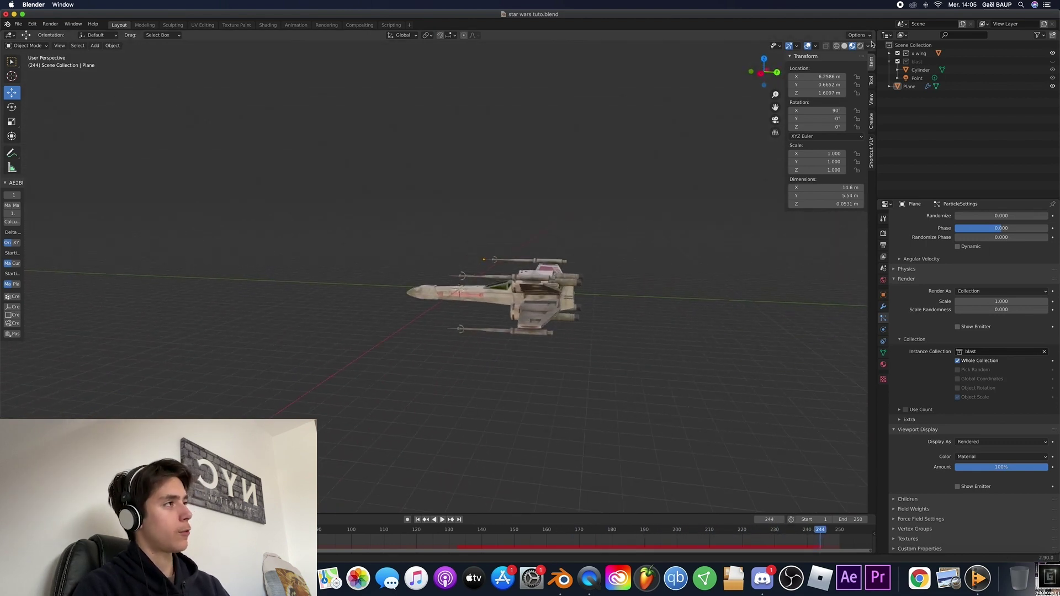
pyautogui.click(859, 46)
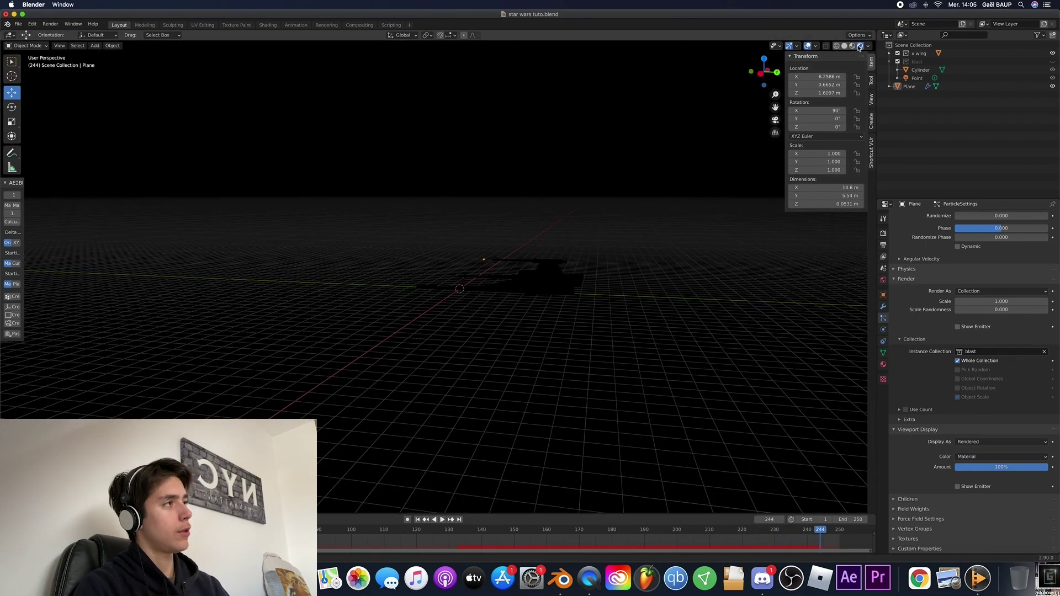
# - Hide the viewport overlays and play the rendered blast animation from the first frame
pyautogui.click(808, 47)
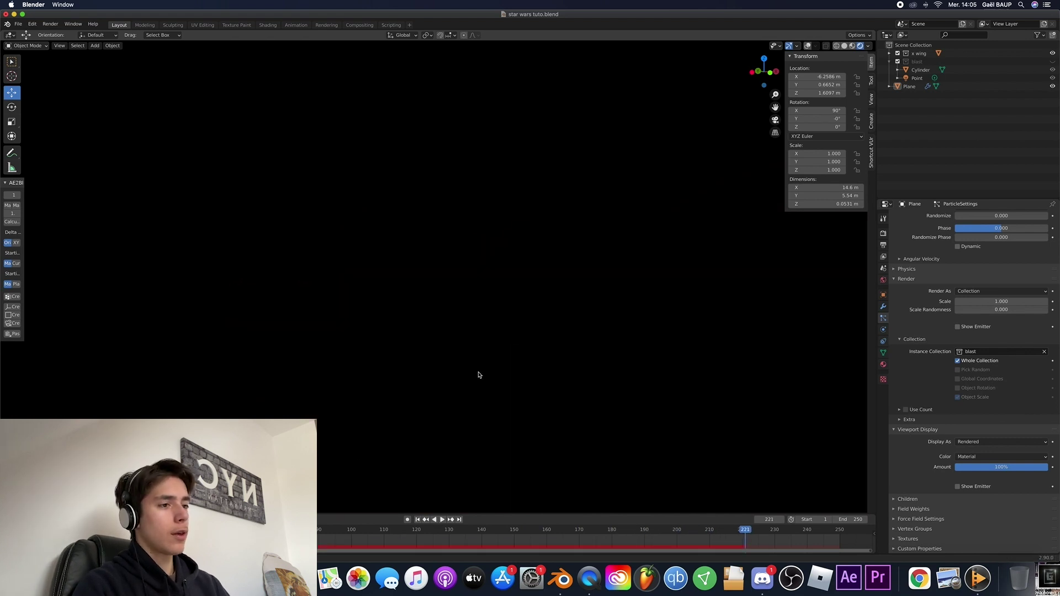
pyautogui.hotkey('shift', 'Left')
pyautogui.press('space')
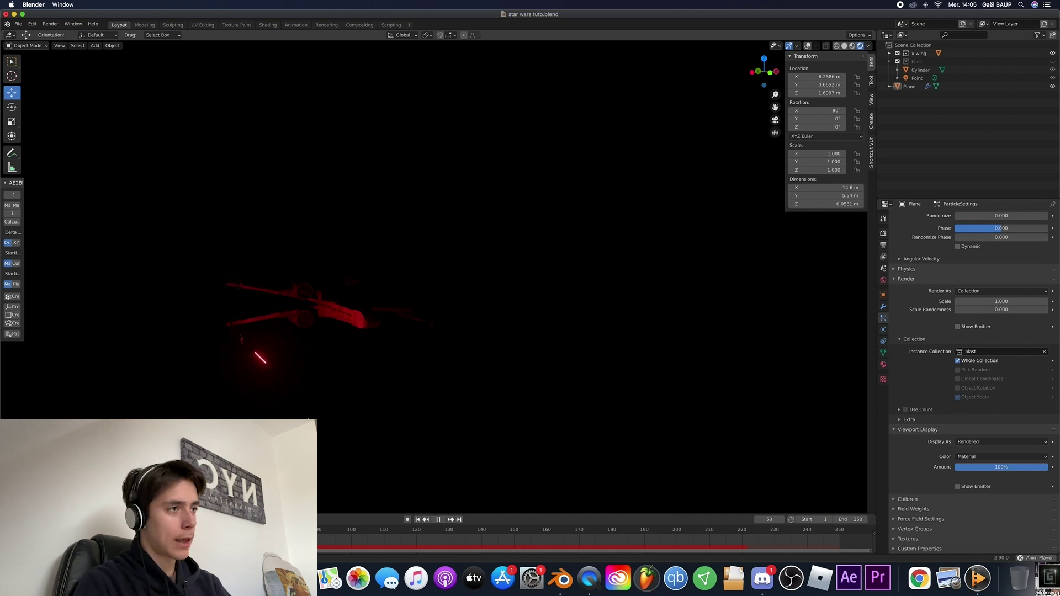
# - Replay the blasts from the start, pausing at early frames to inspect their red glow on the X-wing from the side
pyautogui.press('space')
pyautogui.hotkey('shift', 'Left')
pyautogui.press('space')
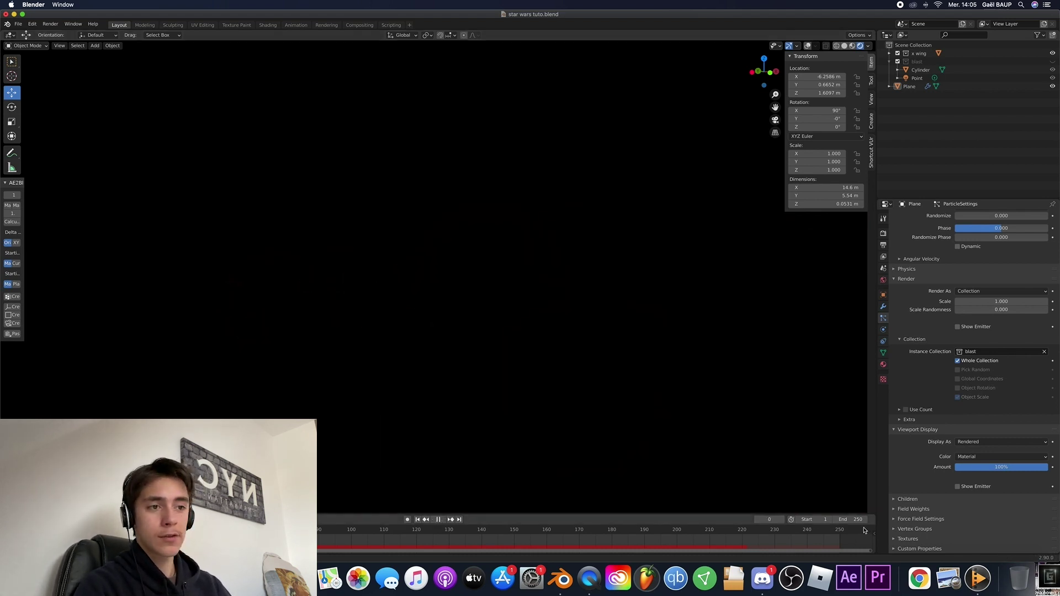
pyautogui.press('space')
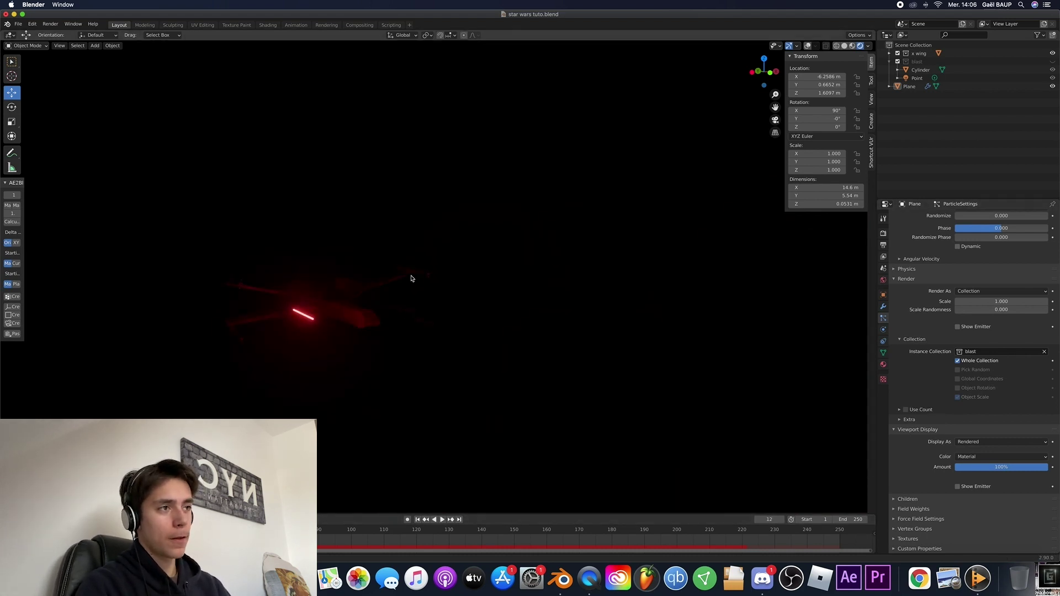
pyautogui.press('space')
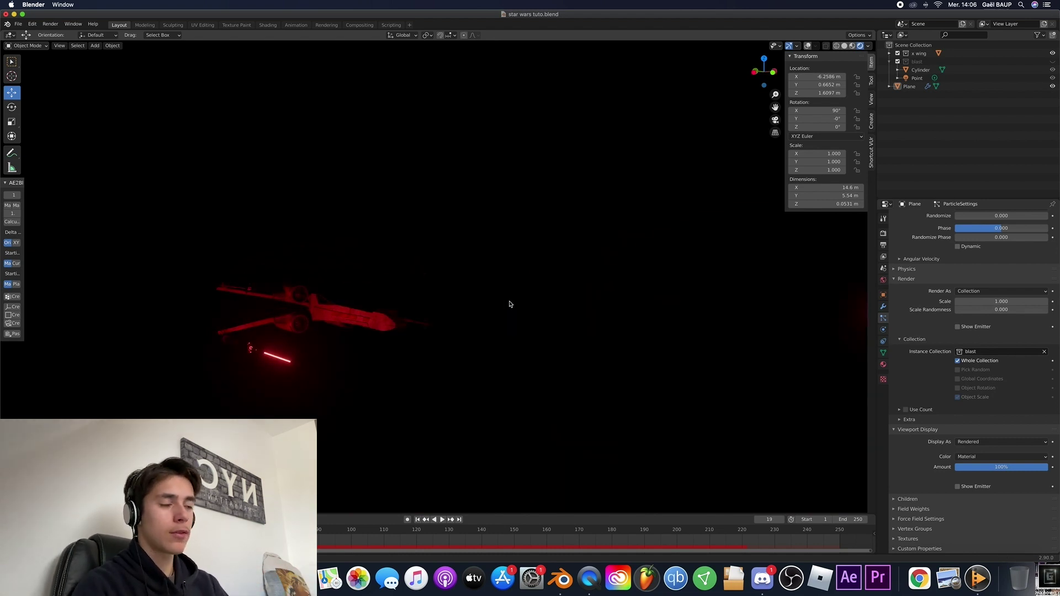
pyautogui.hscroll(-3, 509, 304)
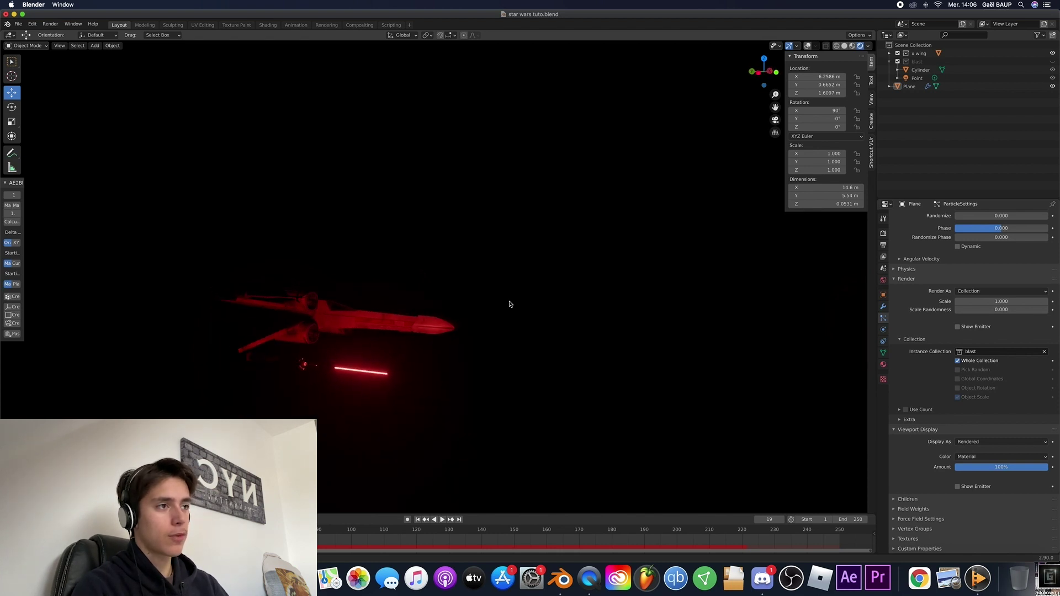